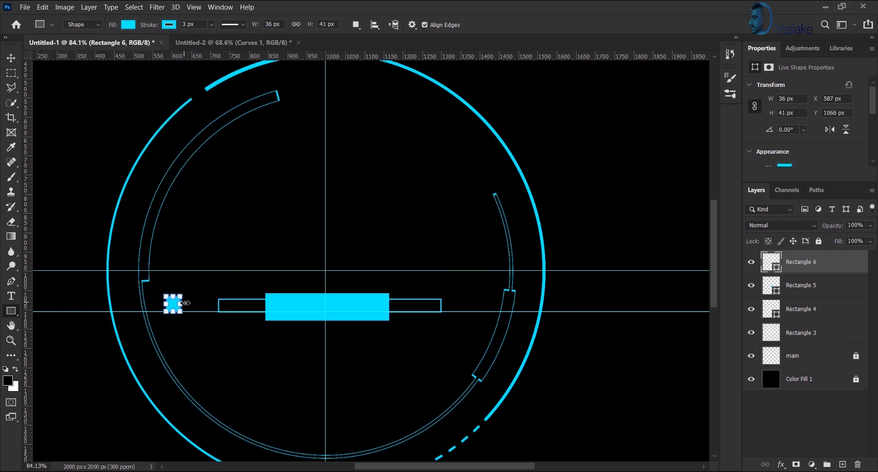
Duplicate the small cyan rectangle beside the wide one several times to form staggered rows along the guide.
scroll(199, 297, "up", 5)
left_click(11, 58)
scroll(252, 281, "down", 2)
left_click_drag(276, 275, 117, 275)
left_click(229, 274, "shift")
left_click(112, 274, "shift")
scroll(197, 275, "down", 2)
left_click_drag(243, 294, 472, 272)
left_click_drag(367, 251, 318, 281)
Combine the selected rectangle layers into one and reapply the Polar Coordinates filter to bend them around the centre.
right_click(823, 262)
left_click(723, 215)
left_click(160, 8)
left_click(165, 19)
Scale the bent rectangle pieces down around the centre so they fit inside the thin outlined rings.
key("ctrl+t")
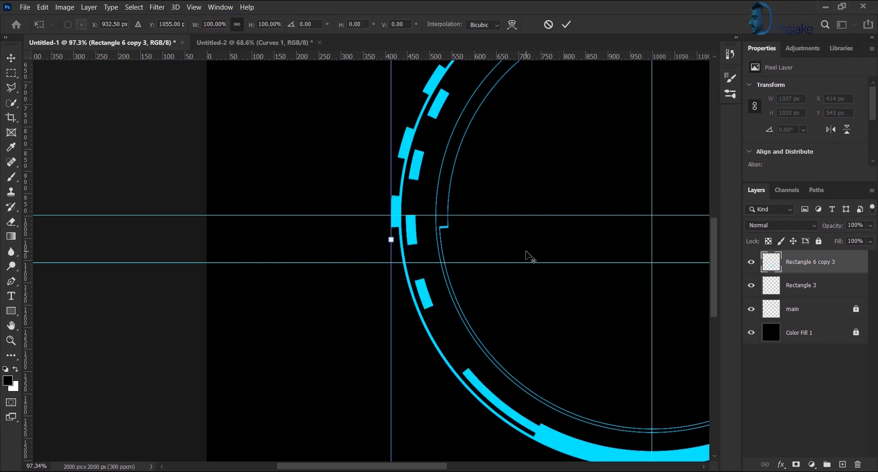
scroll(528, 255, "down", 4)
left_click_drag(543, 267, 460, 281)
left_click_drag(535, 388, 496, 352)
key("Return")
Draw a tiny cyan rectangle about 16 × 18 px on the lower horizontal guide near the canvas's left edge.
scroll(243, 304, "up", 4)
left_click(12, 313)
scroll(193, 260, "up", 8)
left_click_drag(167, 228, 208, 274)
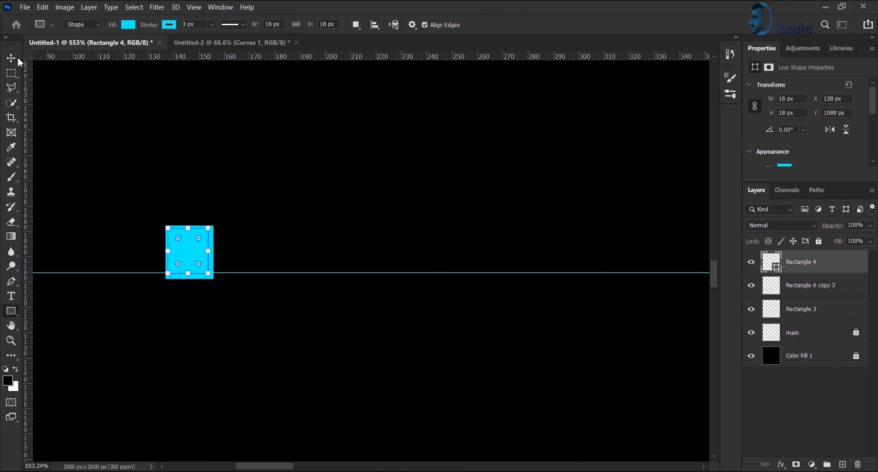
Duplicate the tiny rectangle repeatedly into a row of dashes along the guide and merge the dash layers.
left_click_drag(285, 273, 287, 273)
left_click_drag(263, 258, 536, 258)
left_click_drag(526, 342, 409, 353)
left_click_drag(401, 279, 674, 280)
scroll(433, 332, "down", 5)
left_click_drag(221, 245, 433, 331)
scroll(822, 408, "down", 5)
left_click(821, 408, "shift")
key("ctrl+e")
Duplicate the merged dash row farther along the guide and select the dash layers together.
scroll(498, 333, "down", 4)
left_click_drag(94, 261, 256, 261)
left_click(810, 309, "shift")
Scale the dashed ring down around the canvas centre to about 57% and apply the transform.
key("ctrl+t")
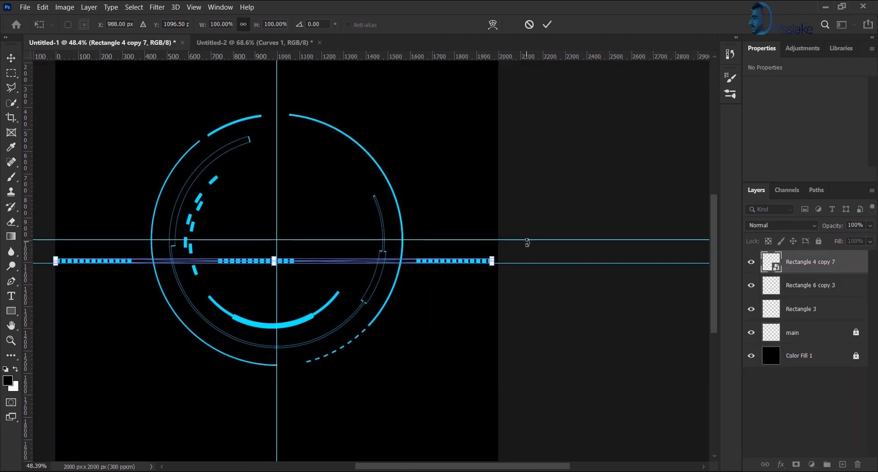
key("Escape")
key("ctrl+t")
left_click_drag(498, 246, 402, 247)
left_click(547, 25)
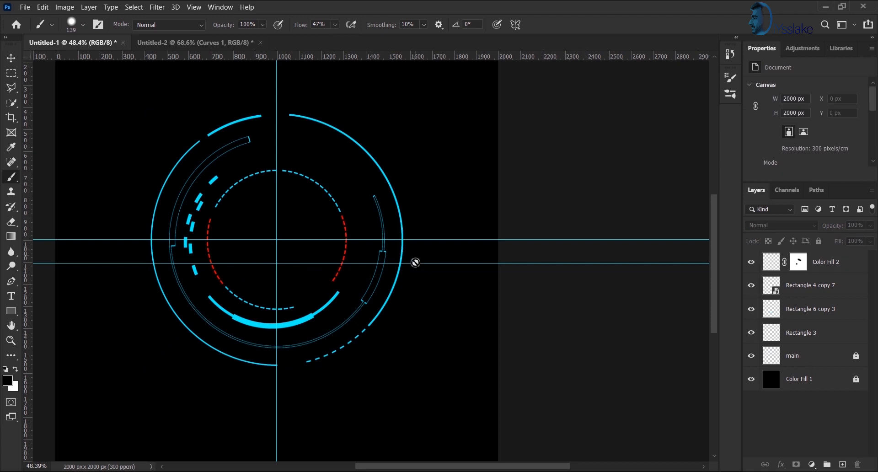
Try a rotated copy of the dashed ring over the original with its blend mode set to Difference.
key("ctrl+z")
key("ctrl+t")
scroll(379, 178, "up", 6)
left_click_drag(544, 332, 602, 406)
left_click_drag(457, 206, 559, 381)
left_click_drag(394, 109, 456, 129)
left_click(782, 225)
left_click(774, 392)
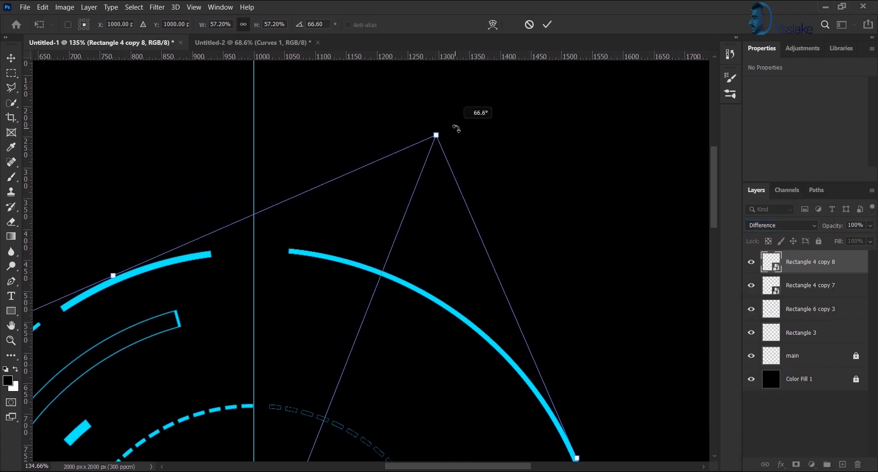
scroll(541, 162, "down", 4)
left_click_drag(564, 330, 511, 236)
Duplicate the pair of thin vertical cyan bars to extend them into a row across the canvas.
left_click_drag(166, 288, 179, 306)
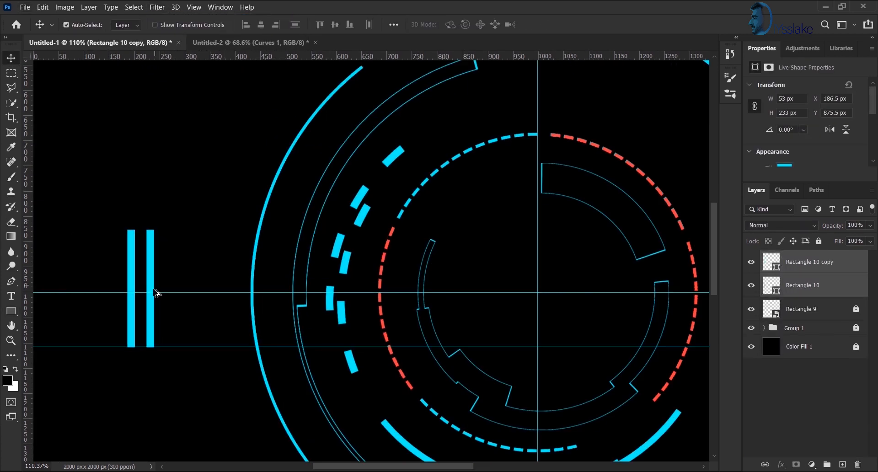
left_click_drag(155, 293, 691, 235)
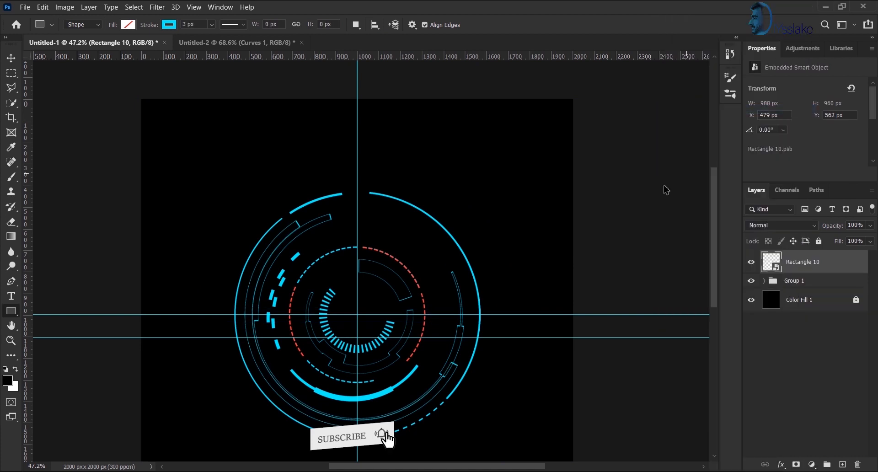
Scale the thin outlined arc up around the centre so that it sits outside the main circle.
key("ctrl+t")
left_click_drag(575, 305, 662, 304)
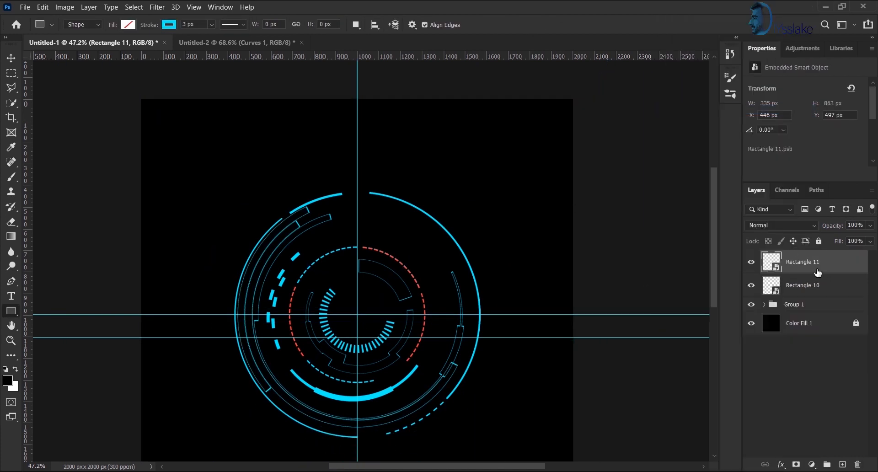
key("ctrl+t")
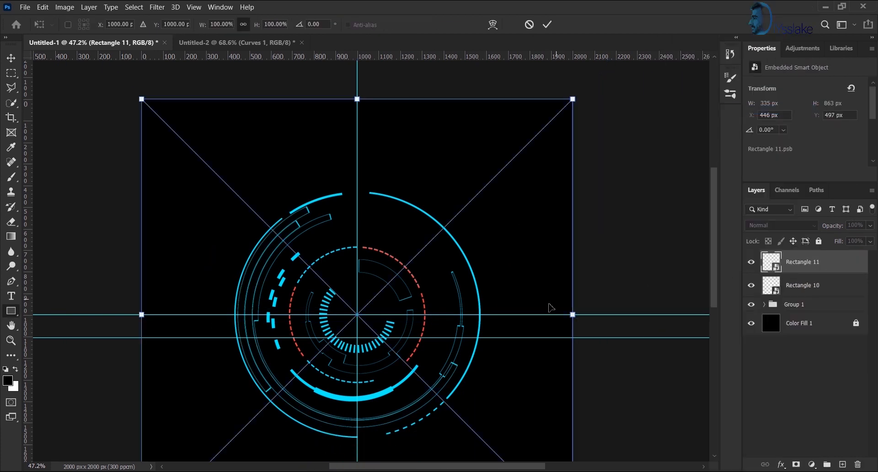
left_click_drag(572, 314, 641, 313)
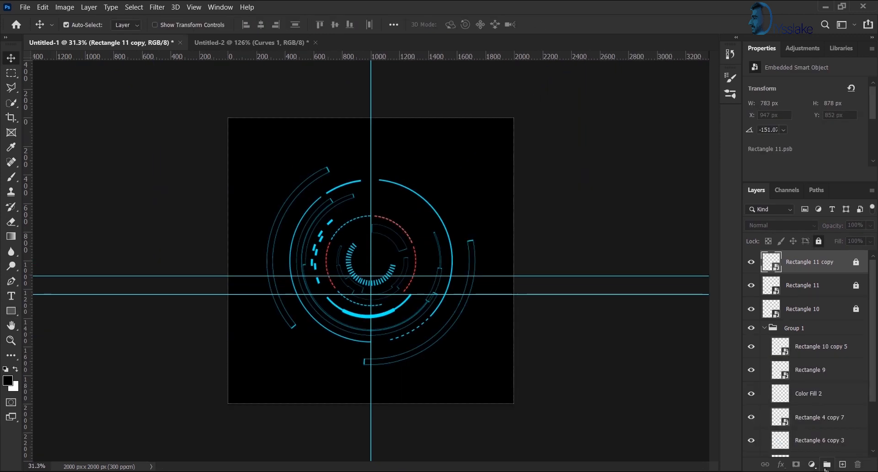
Add a cyan solid colour fill layer and paint a soft glow through its mask at the centre of the rings.
left_click(812, 464)
left_click(802, 268)
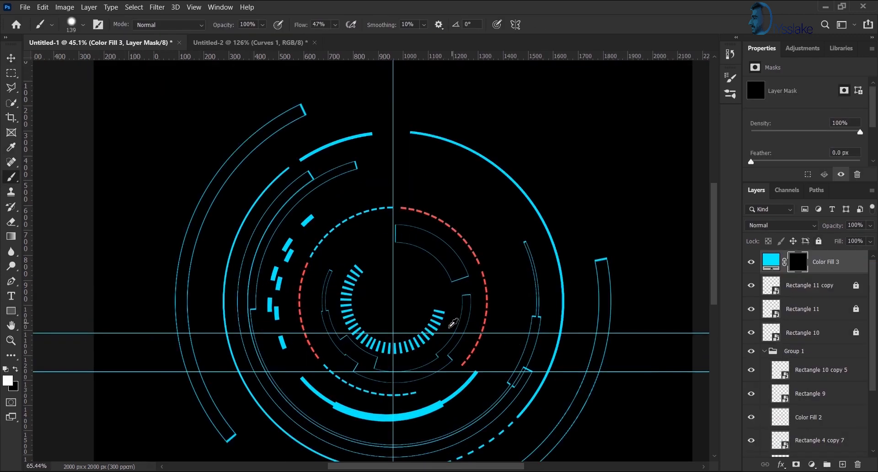
scroll(294, 239, "up", 3)
left_click_drag(342, 147, 343, 140)
left_click(346, 273)
left_click_drag(345, 271, 409, 277)
left_click(345, 271)
scroll(345, 266, "down", 7)
left_click_drag(349, 268, 414, 285)
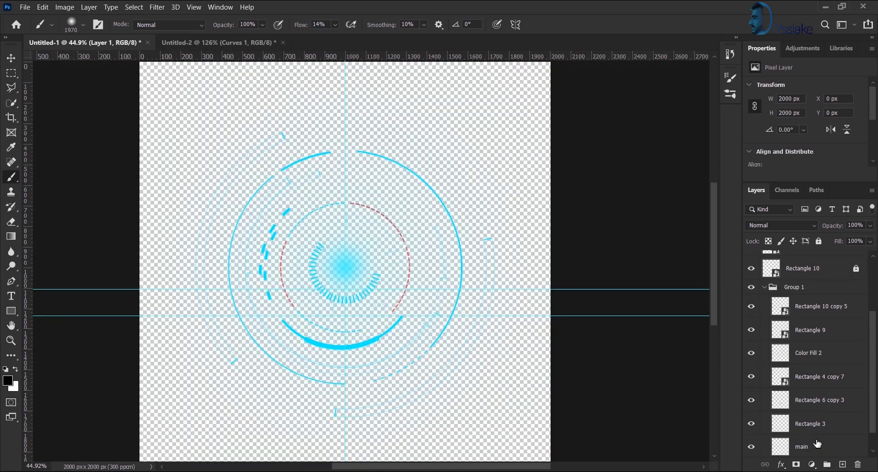
Stamp all visible layers into a new layer and bring it into the Untitled-2 portrait document.
key("ctrl+shift+alt+e")
left_click_drag(796, 258, 348, 251)
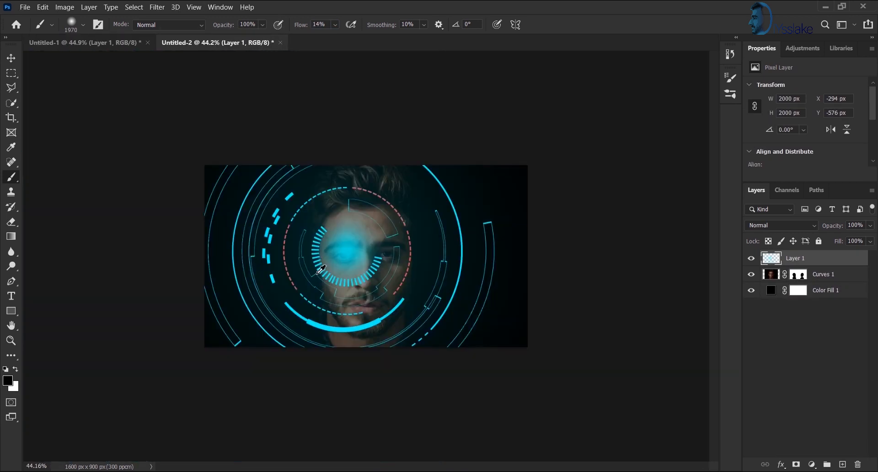
Scale the ring graphic down and position it over the man's left-hand eye in the portrait.
key("ctrl+t")
key("ctrl+0")
left_click_drag(550, 252, 402, 251)
scroll(360, 257, "up", 6)
left_click_drag(477, 241, 435, 240)
left_click_drag(324, 241, 314, 250)
key("Return")
Set the ring graphic's blend mode to Screen and give it a light blue Outer Glow.
left_click(773, 225)
left_click(758, 279)
key("v")
key("ctrl+0")
left_click(781, 465)
left_click(798, 449)
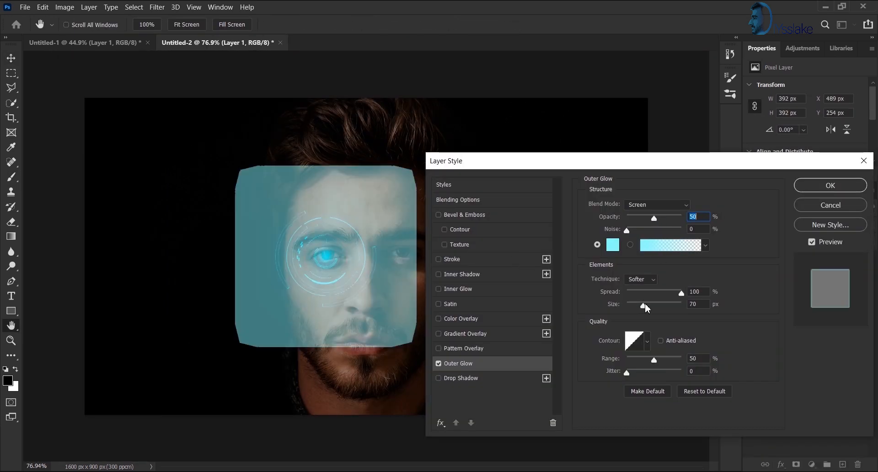
left_click(812, 187)
Add a layer mask to the ring graphic and paint away the bright glow covering the pupil.
scroll(300, 266, "up", 12)
left_click(797, 465)
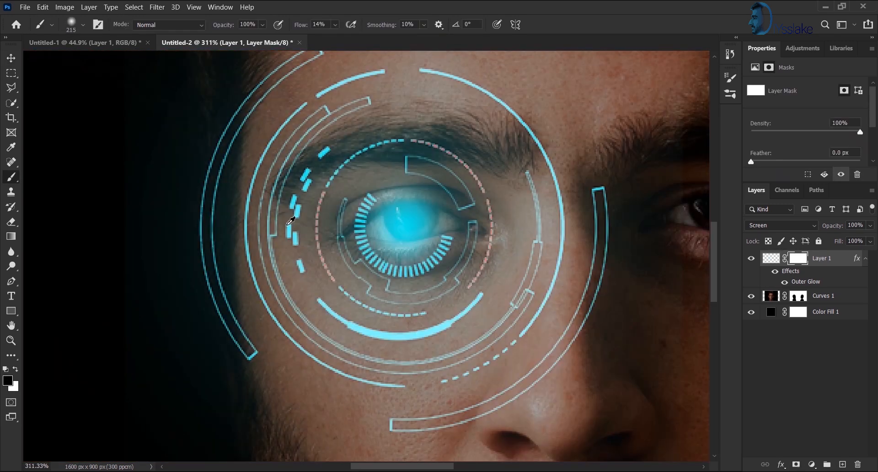
left_click_drag(384, 219, 407, 229)
key("ctrl+0")
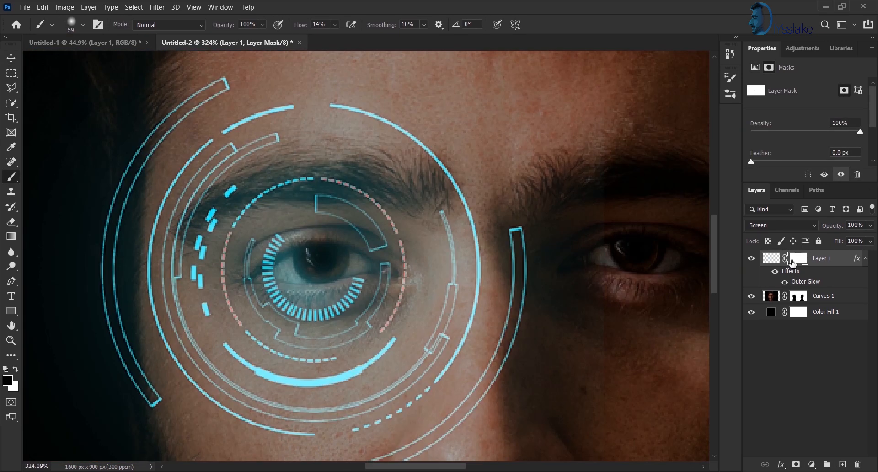
Lock the Curves 1 layer and free-transform the ring graphic by shifting its two left corners slightly inward.
left_click(840, 297)
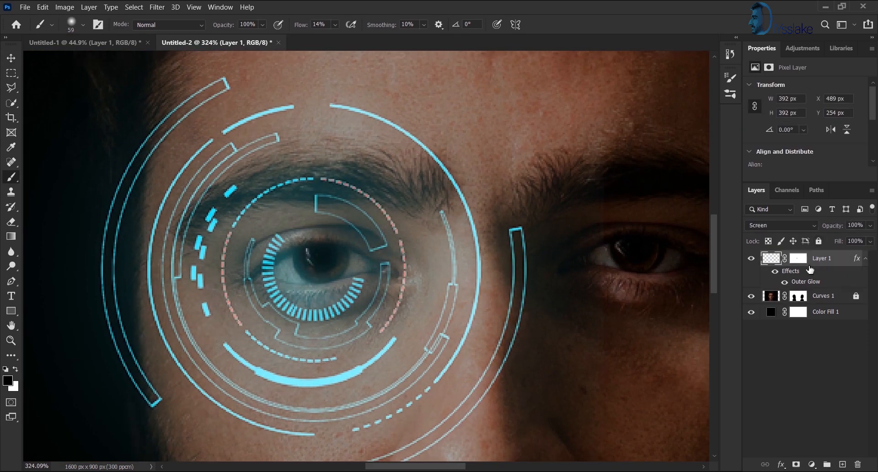
left_click(834, 259)
scroll(295, 237, "down", 17)
scroll(433, 297, "up", 4)
key("ctrl+t")
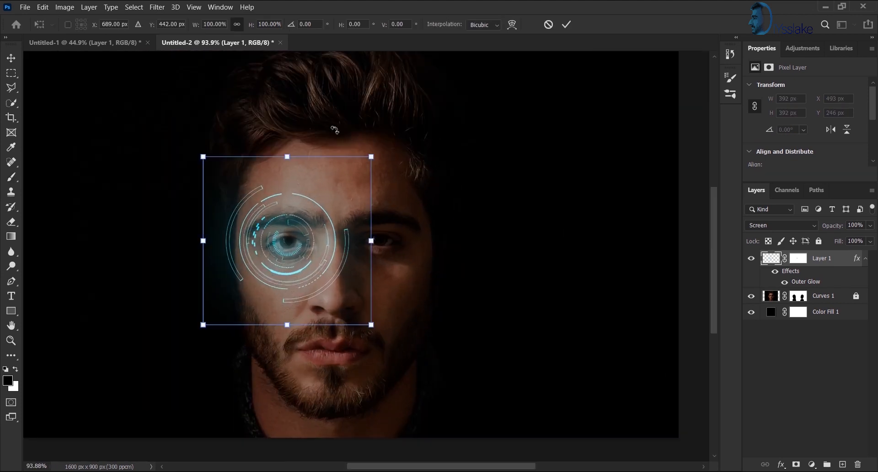
left_click_drag(203, 157, 207, 164)
left_click_drag(203, 325, 210, 325)
Draw a rectangle about 724 × 441 px in the Untitled-1 document with no fill and a cyan outline.
left_click_drag(296, 224, 421, 300)
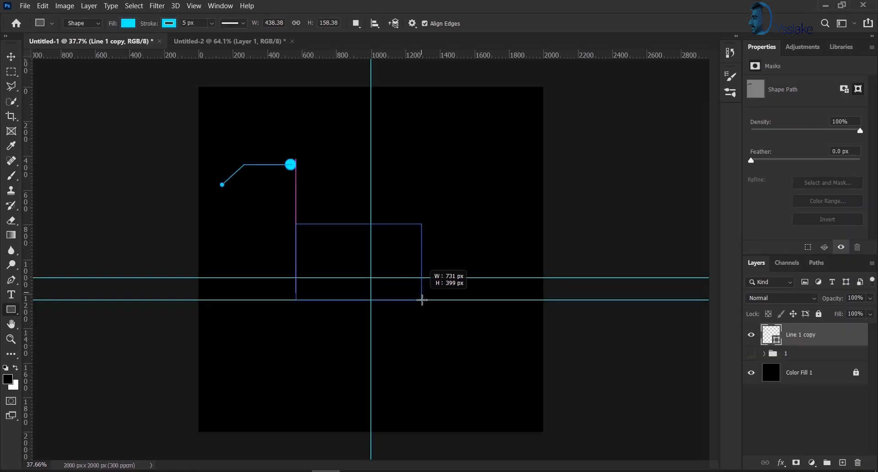
left_click(784, 166)
left_click(785, 194)
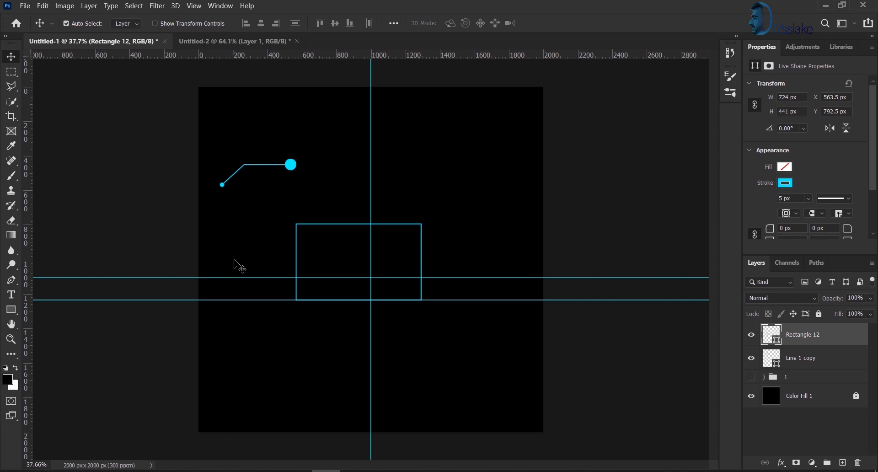
Draw a 100 × 10 px bar near the frame's upper-left corner and fill it with cyan.
scroll(320, 245, "up", 8)
key("u")
left_click_drag(236, 177, 382, 239)
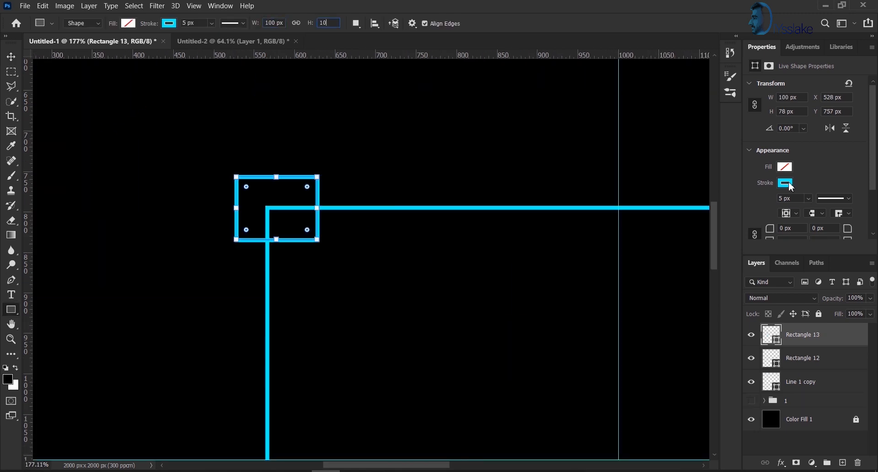
left_click(785, 166)
left_click(719, 227)
Place a copy of the bar on the frame's top edge at the upper-left corner.
key("v")
left_click_drag(290, 185, 314, 208)
scroll(306, 208, "down", 1)
Rotate the original bar 90° and align it on the frame's left edge below the upper-left corner.
left_click(308, 184)
key("ctrl+t")
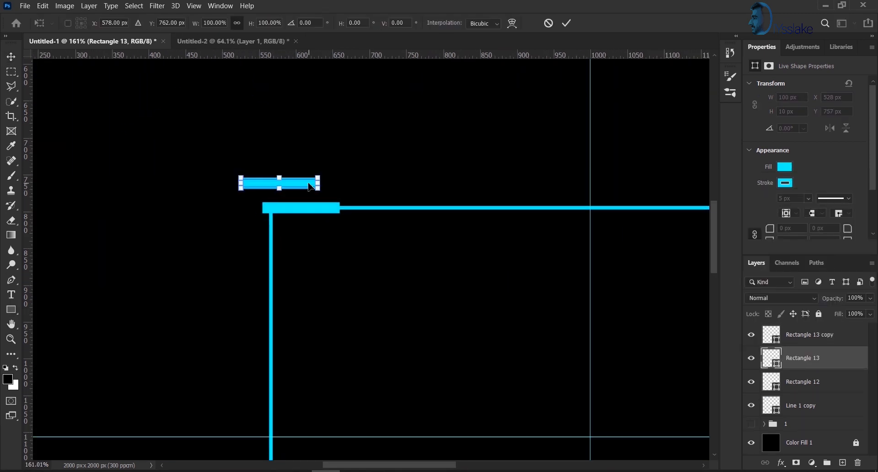
left_click(567, 26)
scroll(286, 255, "up", 5)
key("Right")
key("Right")
key("Right")
key("Right")
key("Right")
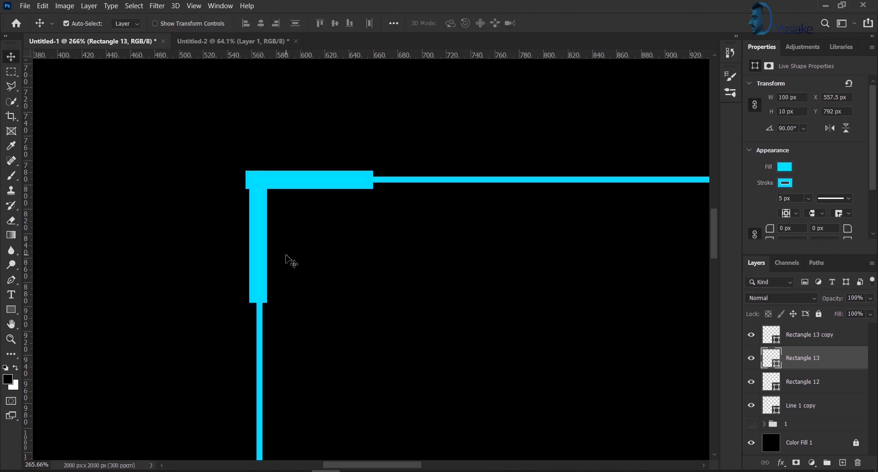
Nudge the horizontal bar flush with the vertical one and merge both bars into a single corner bracket.
left_click(306, 186)
key("Right")
key("Right")
key("Right")
key("Right")
scroll(305, 254, "down", 5)
scroll(352, 229, "down", 5)
left_click(822, 358, "ctrl")
key("ctrl+e")
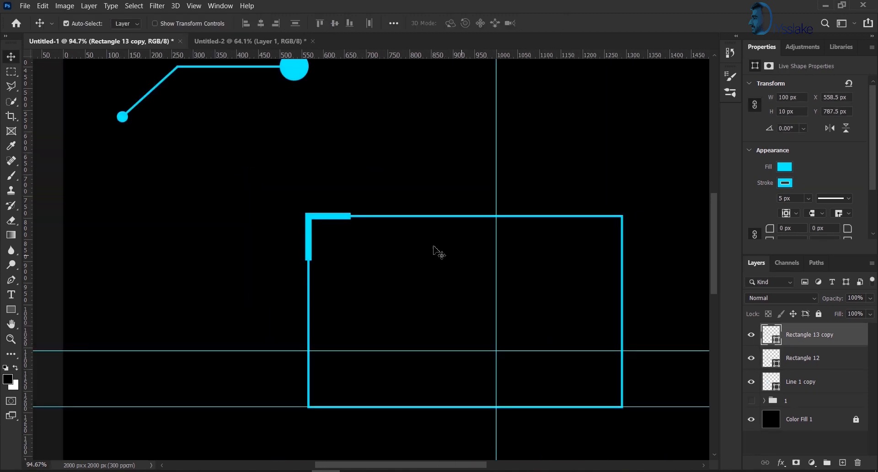
Duplicate the corner bracket to the frame's other corners and orient the lower-right copy to fit its corner.
left_click_drag(329, 217, 322, 380)
left_click_drag(345, 216, 581, 329)
key("Return")
scroll(373, 341, "down", 2)
scroll(639, 375, "up", 4)
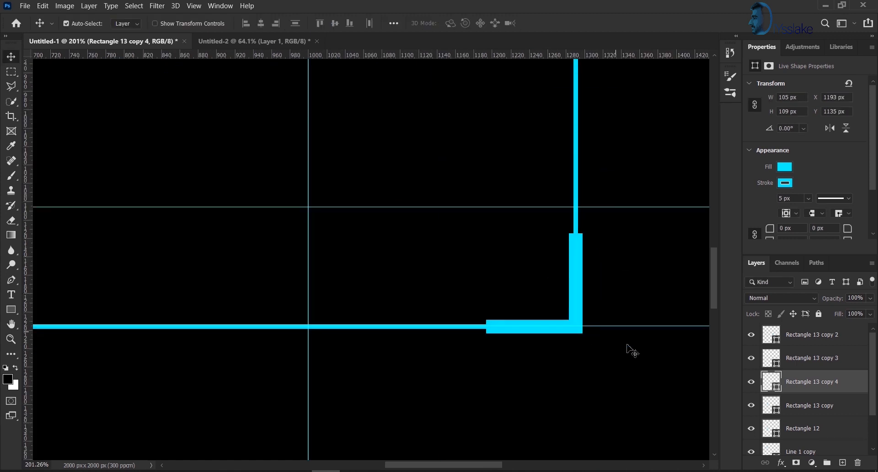
Rotate the lower-left bracket by −90° and fit it onto the frame's lower-left corner.
scroll(629, 350, "down", 8)
scroll(513, 357, "up", 7)
left_click(543, 305)
key("ctrl+t")
left_click_drag(530, 215, 512, 338)
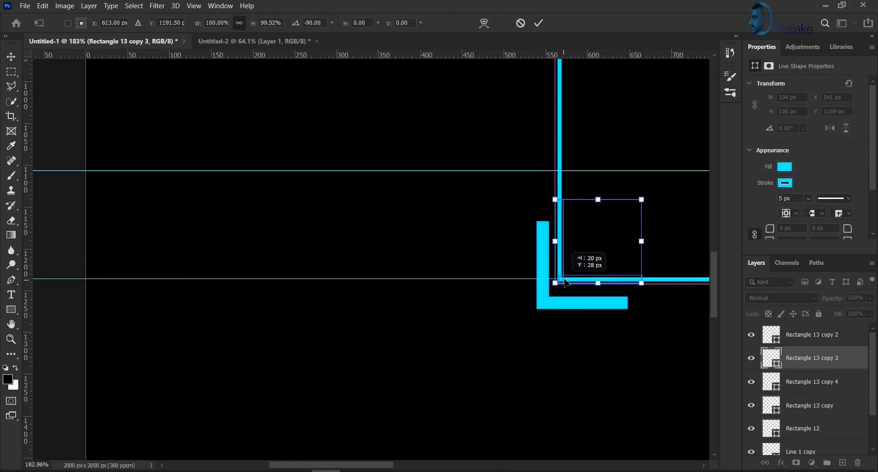
left_click_drag(566, 282, 567, 282)
key("Return")
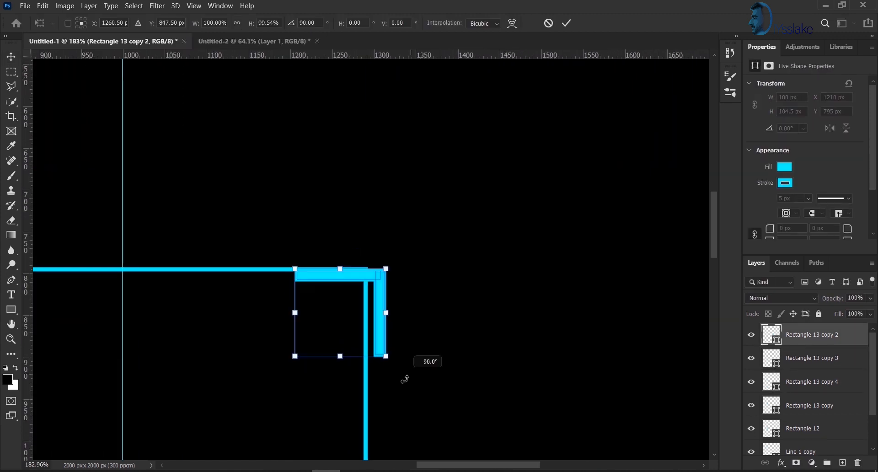
Fit the 90° rotated bracket onto the upper-right corner and move the finished frame to the canvas's upper right.
left_click_drag(383, 306, 371, 291)
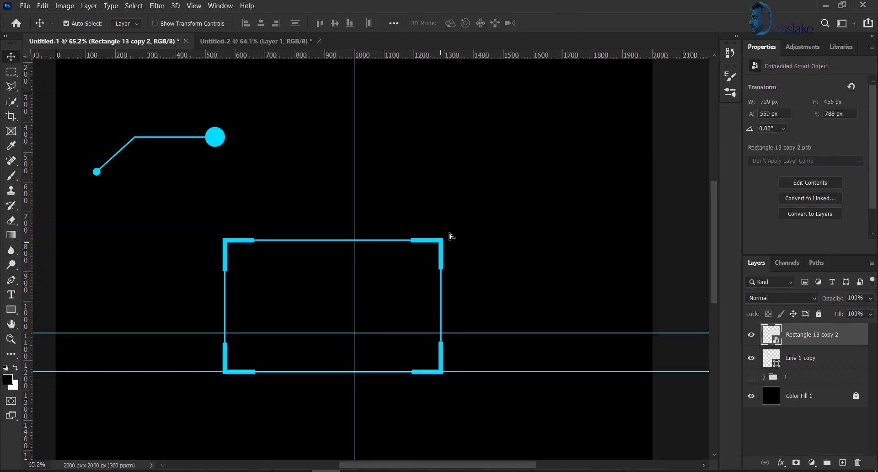
mouse_move(450, 236)
left_mouse_down()
mouse_move(593, 161)
mouse_move(608, 132)
left_mouse_up()
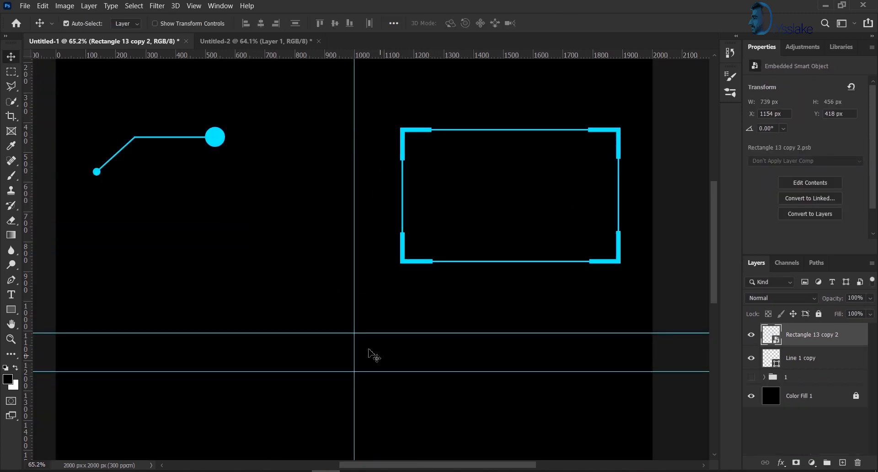
Draw a horizontal unfilled rectangle about 1191 × 323 px across the canvas centre, ending at the lower guide.
left_click_drag(260, 244, 299, 298)
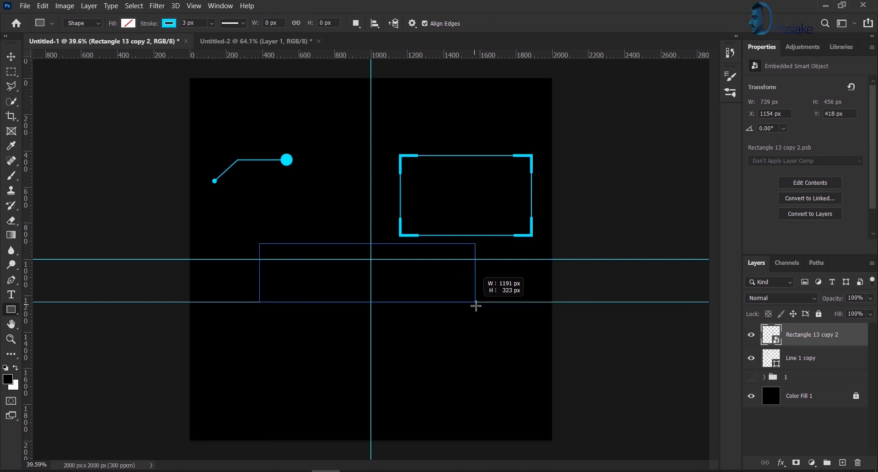
left_click_drag(476, 305, 476, 305)
Fill the 638 × 323 px rectangle over the outline's right part with cyan and convert it to a smart object.
left_click(785, 166)
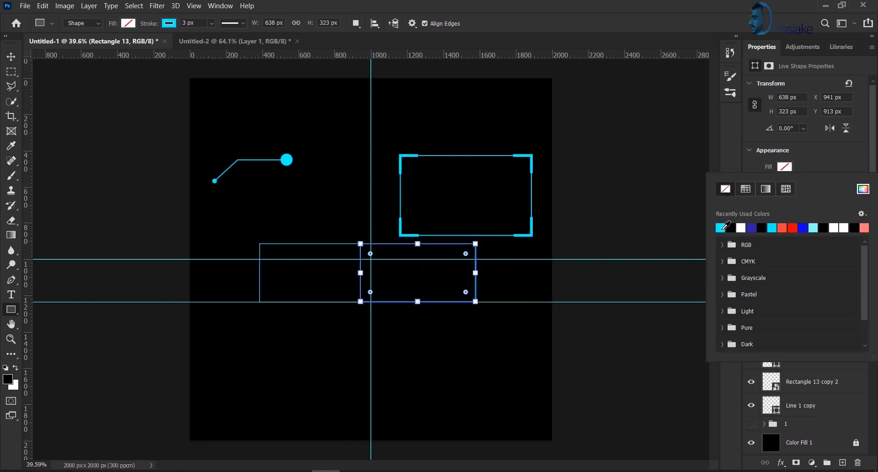
left_click(722, 199)
right_click(803, 334)
left_click(778, 151)
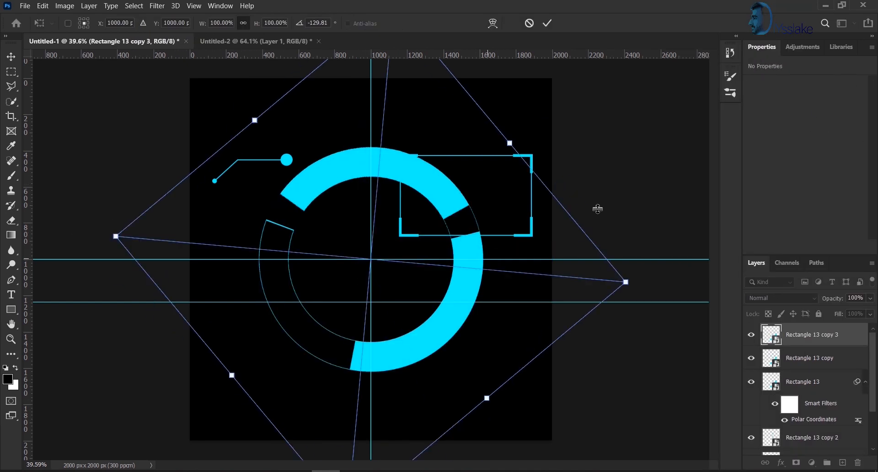
Cancel the current rotation, then flip and rotate the duplicated arc to extend the ring over its upper half.
key("Escape")
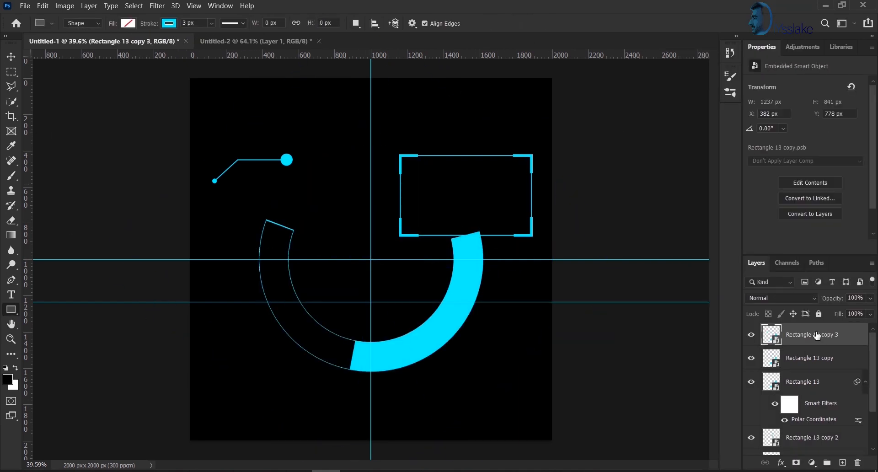
key("ctrl+t")
right_click(435, 101)
left_click(450, 277)
left_click_drag(576, 82, 348, 275)
left_click(547, 23)
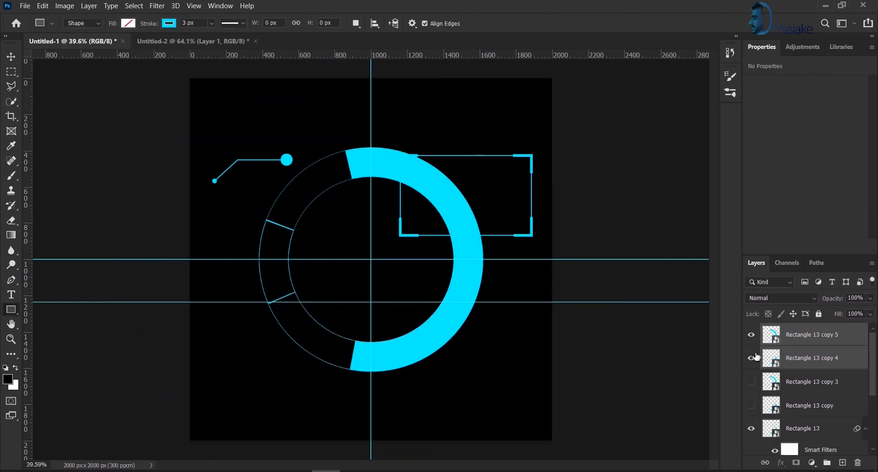
Rotate the duplicated arc layer around the canvas centre and apply the transform.
left_click(809, 342)
key("ctrl+t")
left_click_drag(563, 75, 636, 247)
left_click(548, 22)
Duplicate the two arc layers together and rotate the copies around the canvas centre.
left_click(842, 359)
left_click(830, 340, "shift")
key("ctrl+j")
key("ctrl+t")
left_click_drag(494, 137, 555, 157)
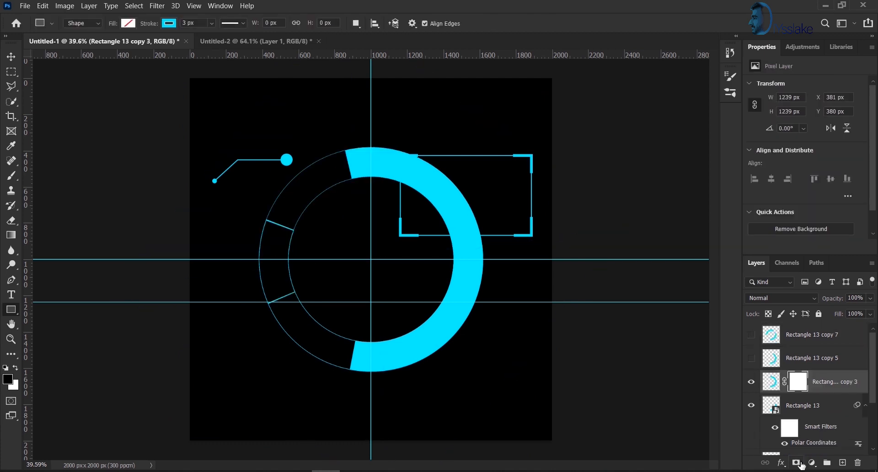
Paint the ring copy's layer mask to hide the divider lines on the ring's left side.
scroll(268, 235, "up", 5)
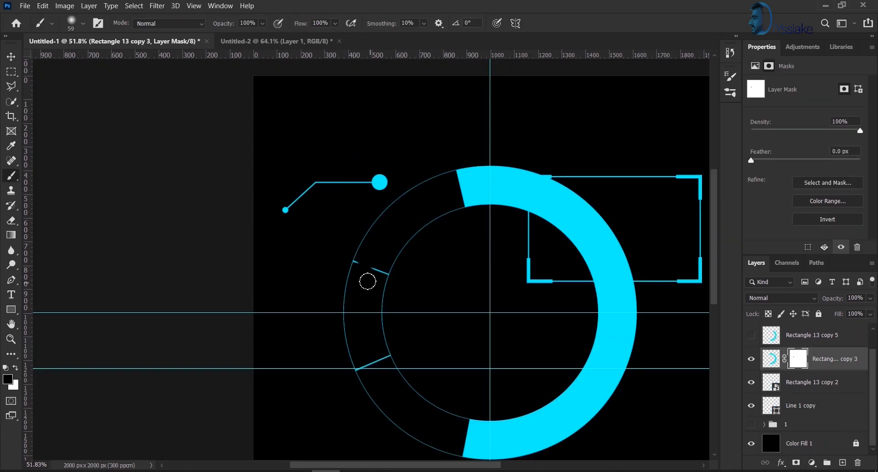
scroll(367, 281, "up", 3)
scroll(378, 262, "up", 5)
scroll(304, 253, "down", 10)
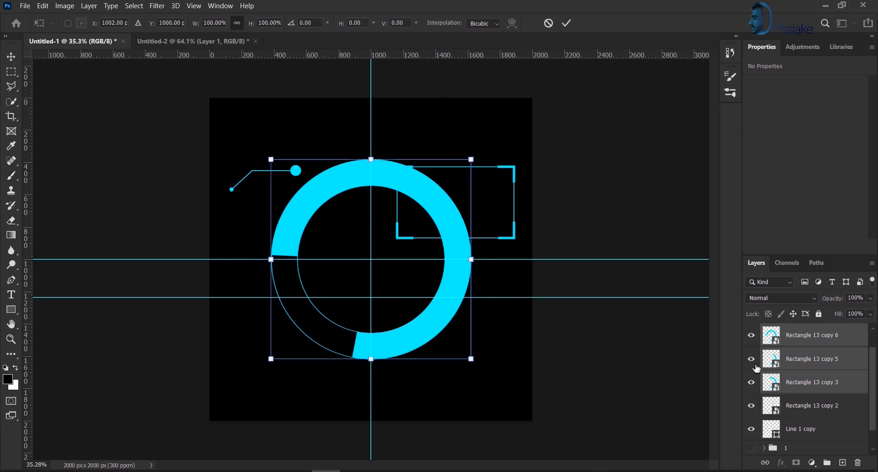
Scale the three rings down to 123 px and stack them in a column along the left inside of the frame.
mouse_move(472, 257)
left_mouse_down()
mouse_move(388, 259)
mouse_move(516, 94)
mouse_move(385, 361)
left_mouse_up()
scroll(375, 264, "up", 5)
key("Return")
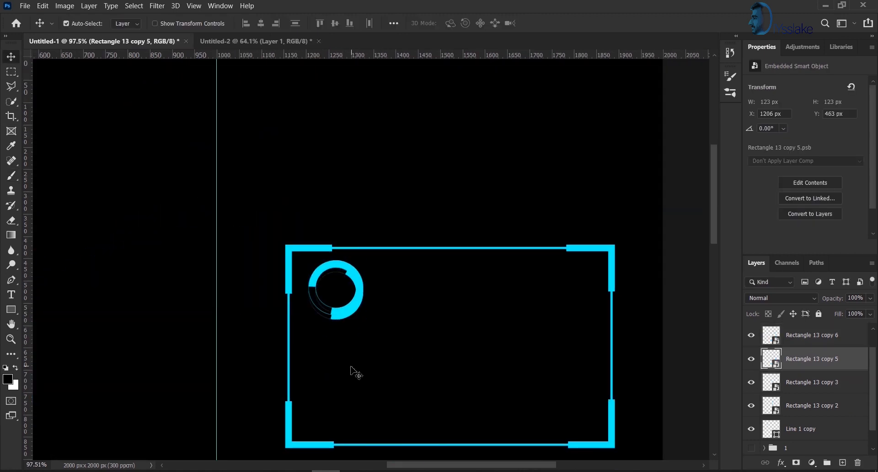
left_click(817, 389)
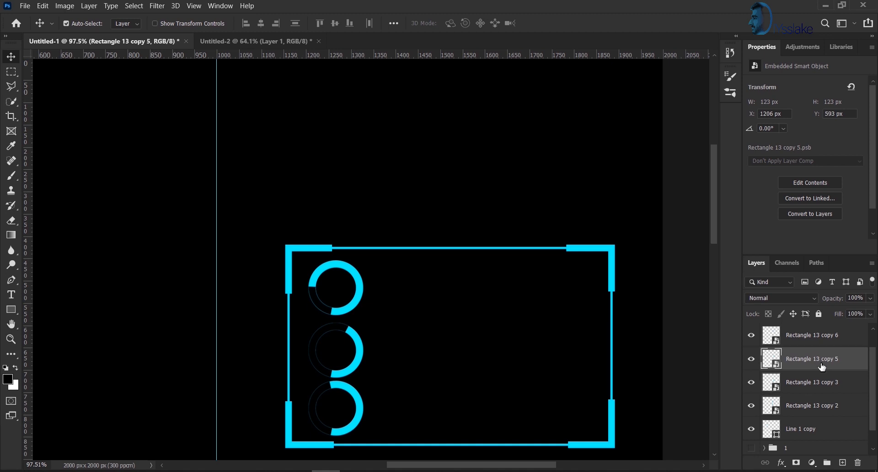
scroll(634, 306, "down", 3)
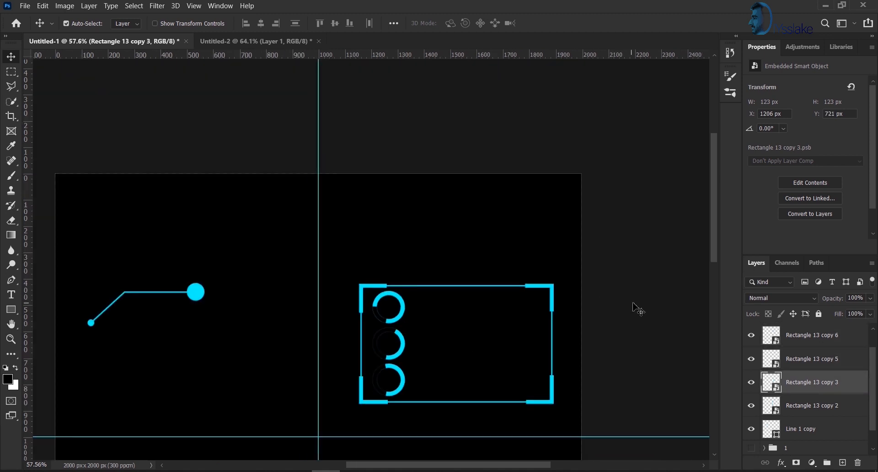
left_click(595, 298)
Draw a six-sided polygon about 315 × 273 px with a 3 px cyan stroke below the frame.
left_click_drag(397, 295, 442, 324)
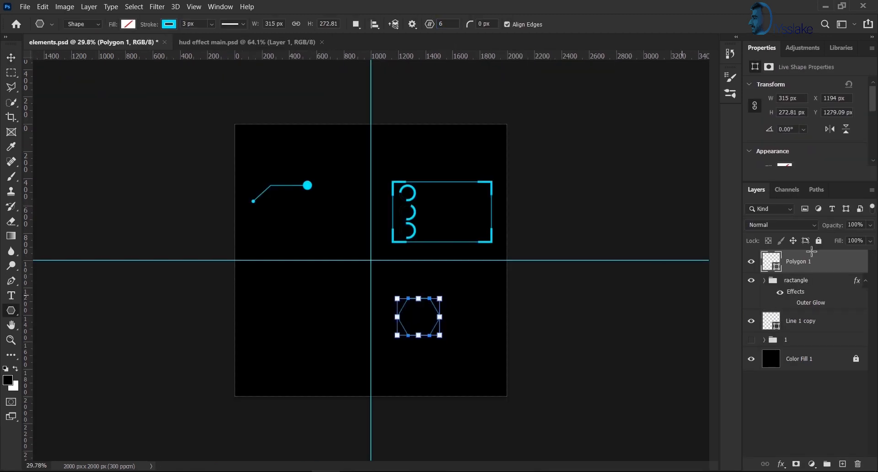
key("BackSpace")
type("3")
left_click(198, 178, "ctrl")
Draw an ellipse near the hexagon and fill it with cyan.
right_click(13, 313)
left_click(63, 333)
mouse_move(270, 319)
left_mouse_down()
mouse_move(288, 344)
mouse_move(284, 334)
mouse_move(419, 317)
left_mouse_up()
left_click(128, 24)
left_click(57, 84)
Move the hexagon and the cyan circle to the canvas centre and align them with each other.
left_click(10, 57)
left_click_drag(426, 312, 377, 256)
left_click_drag(421, 323, 374, 266)
scroll(371, 267, "up", 8)
left_click_drag(266, 140, 449, 346)
left_click(247, 27)
left_click(261, 27)
Add a cyan Solid Color fill layer above the ellipse and invert its mask to black.
left_click(812, 464)
left_click(807, 264)
key("ctrl+v")
key("Return")
key("ctrl+i")
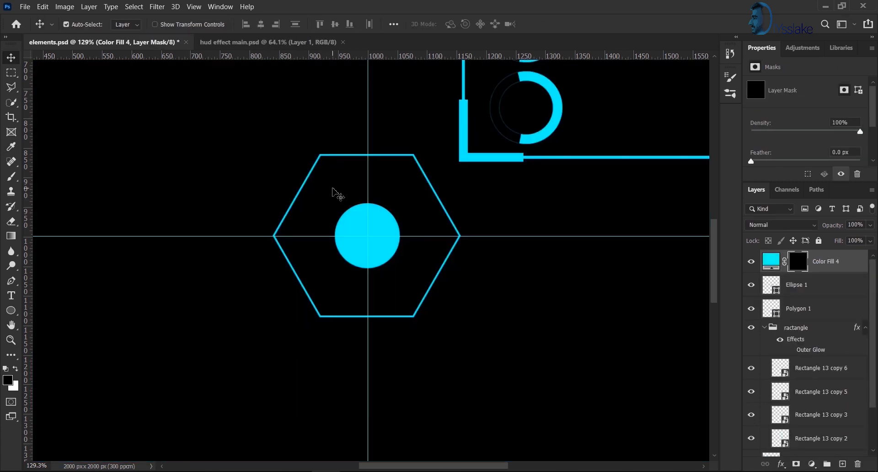
Paint soft elongated flares around the hexagon through the fill mask, setting the brush angle to 90° for the vertical ones.
key("b")
key("F5")
key("F5")
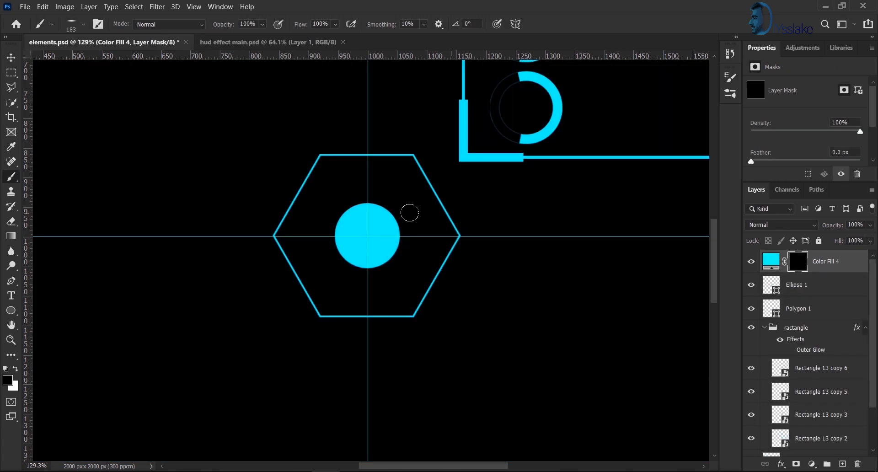
left_click(276, 236)
left_click(731, 93)
left_click(503, 73)
double_click(613, 201)
type("90")
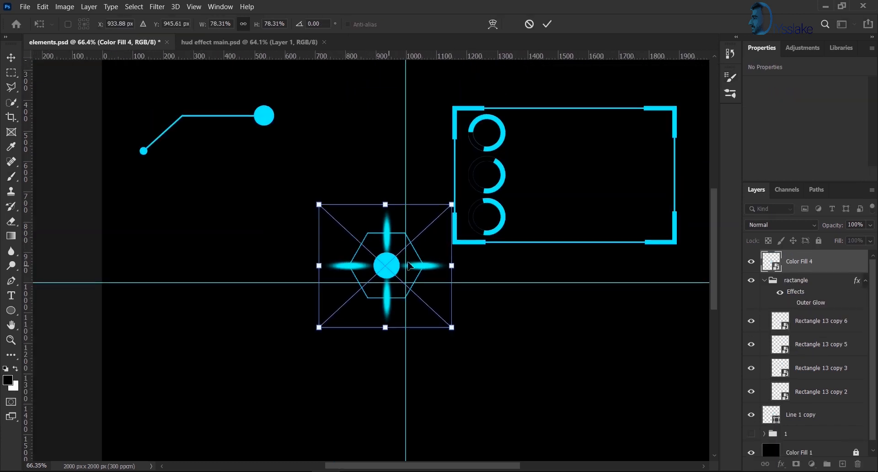
Move the scaled-down hexagon emblem into the right half of the rectangular frame.
left_click_drag(390, 268, 626, 176)
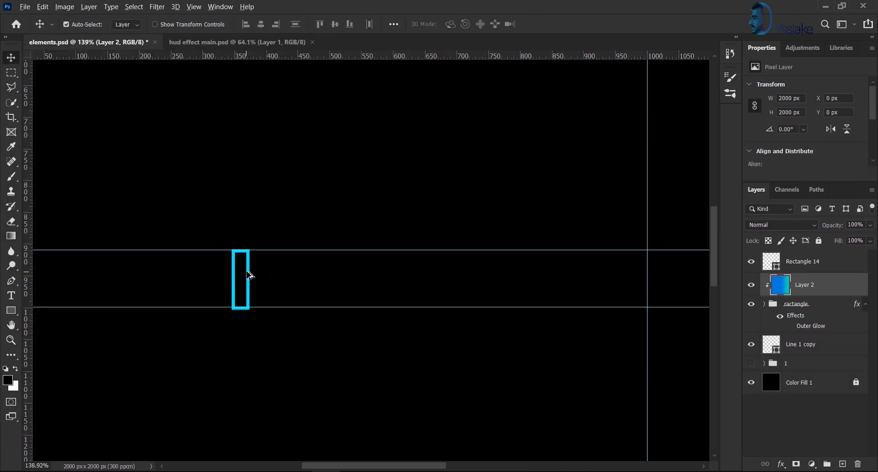
Duplicate the narrow cyan rectangle along the guides into a row of bars and transform the whole row together.
left_click_drag(258, 277, 562, 281)
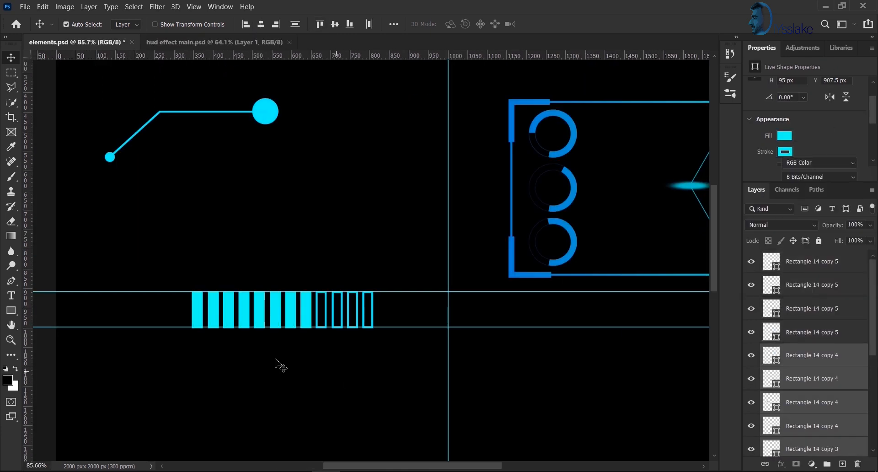
key("ctrl+t")
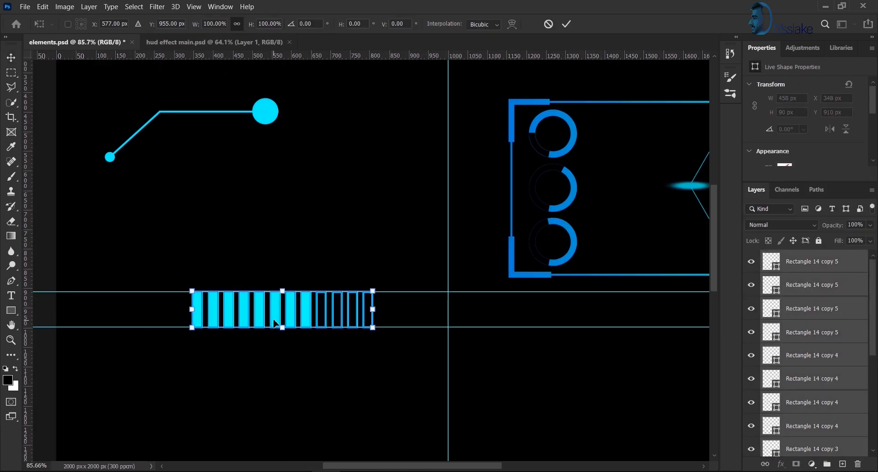
left_click_drag(470, 246, 473, 249)
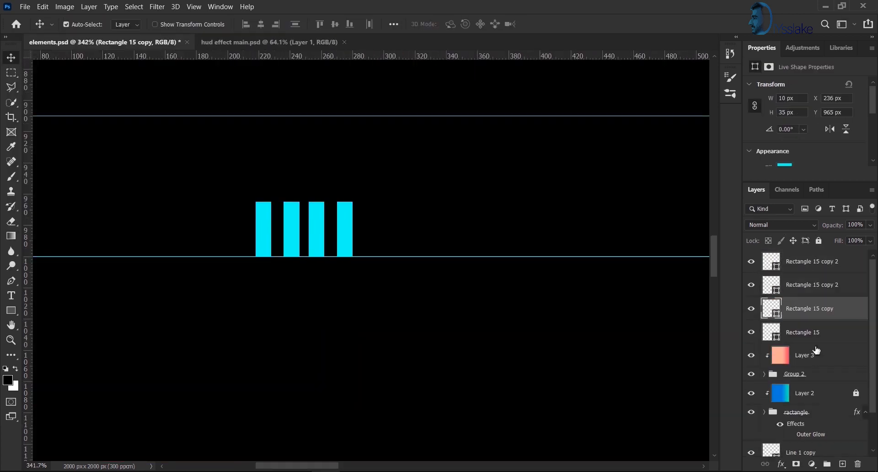
Lock the pink gradient layer clipped to Group 2.
left_click_drag(235, 221, 367, 231)
left_click(814, 357)
left_click(819, 240)
Duplicate the 10 × 35 px cyan bars repeatedly to form an evenly spaced row about 272 px wide.
left_click_drag(235, 224, 366, 233)
left_click_drag(345, 234, 456, 236)
left_click_drag(508, 233, 509, 232)
key("ctrl+z")
scroll(453, 266, "down", 1)
left_click_drag(455, 267, 205, 247)
scroll(183, 254, "down", 3)
left_click_drag(361, 248, 522, 249)
Move the row of thin bars into the frame beside the bottom ring and merge its layers.
scroll(308, 348, "down", 5)
scroll(311, 351, "down", 4)
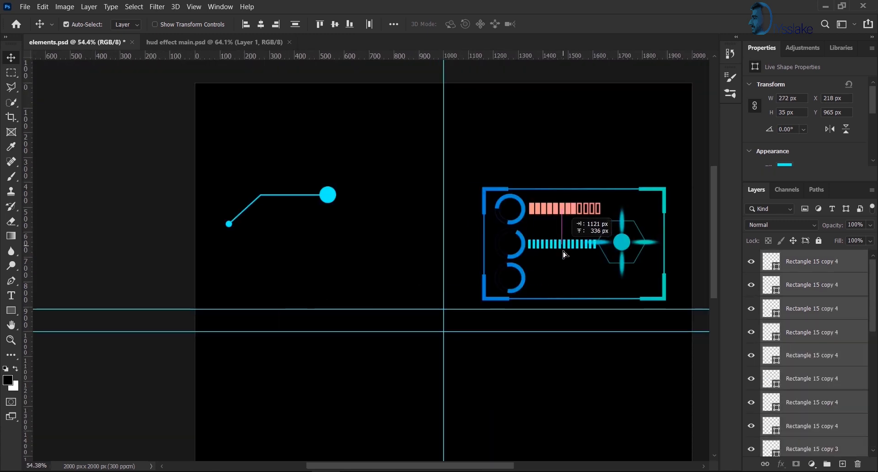
left_click_drag(566, 285, 566, 285)
scroll(626, 285, "up", 5)
key("ctrl+e")
Enlarge the merged thin-bar row to line up with the pink bar row above.
key("ctrl+t")
left_click_drag(450, 264, 450, 248)
left_click_drag(553, 270, 558, 269)
mouse_move(445, 275)
left_mouse_down()
mouse_move(451, 163)
mouse_move(454, 169)
left_mouse_up()
key("Return")
Duplicate the thin-bar row beside the middle ring and mask away the bars at its right end.
key("ctrl+j")
key("ctrl+t")
key("Return")
left_click(796, 464)
key("b")
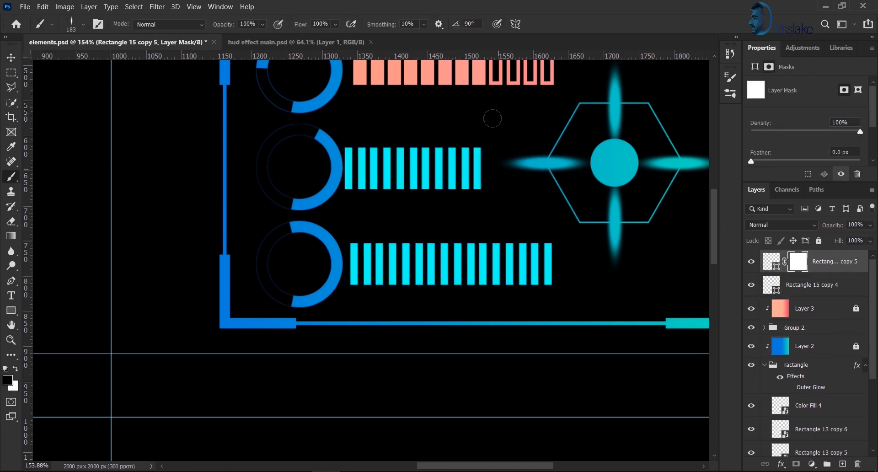
Nudge the shortened bar row right to line up with the bottom row and convert it to a smart object.
left_click(772, 265)
key("v")
key("Right")
key("Right")
key("Right")
key("Right")
key("Right")
key("Right")
key("Right")
key("Right")
key("Right")
key("Right")
right_click(845, 263)
left_click(741, 176)
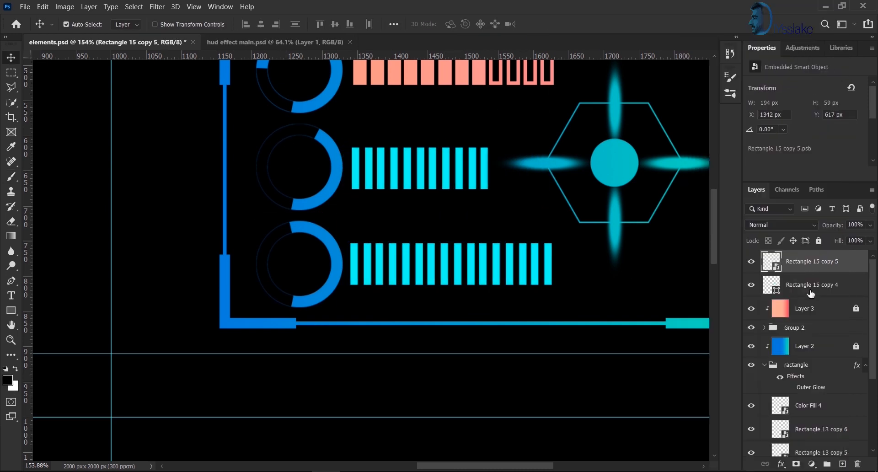
Clip a new layer to the middle bar row and fill it with a peach-to-red gradient.
left_click(843, 464)
key("ctrl+alt+g")
key("g")
left_click_drag(359, 170, 480, 174)
Clip a new layer to the bottom bar row and fill it with a peach-to-green gradient.
left_click(842, 463, "ctrl")
left_click(85, 24)
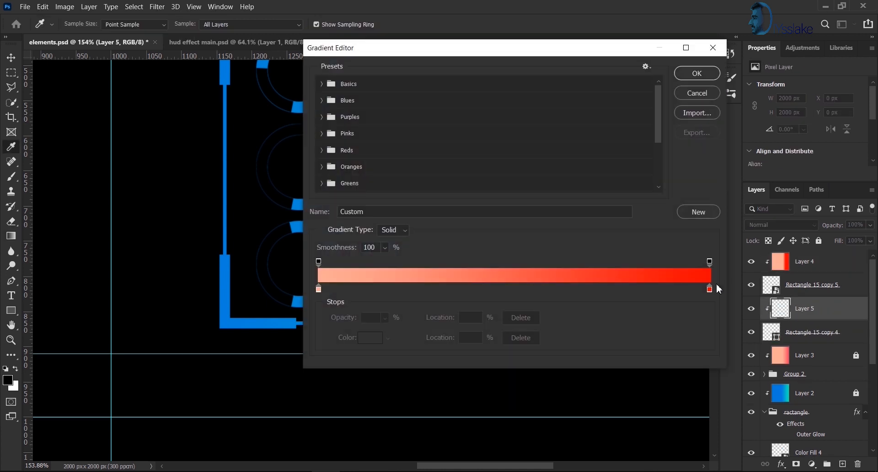
double_click(710, 289)
left_click(568, 96)
left_click(698, 74)
left_click_drag(355, 264, 551, 266)
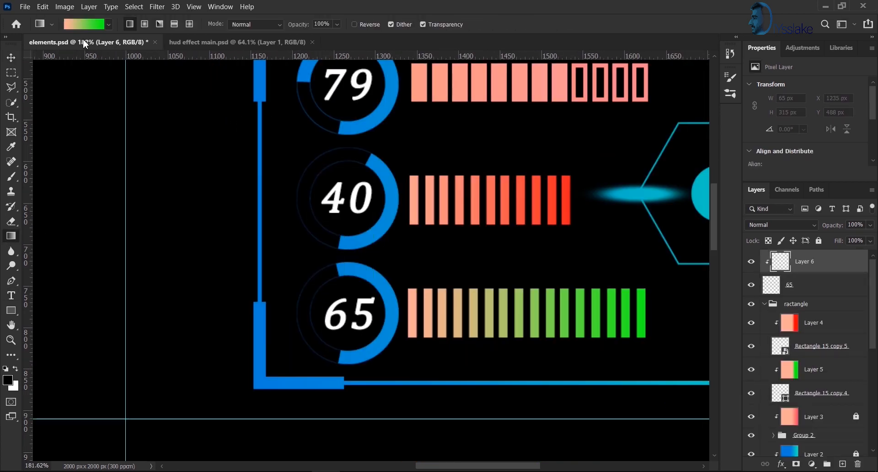
Try an orange-to-purple gradient on the numbers 79, 40 and 65, and replace it with a blue gradient.
left_click(84, 25)
left_click(373, 171)
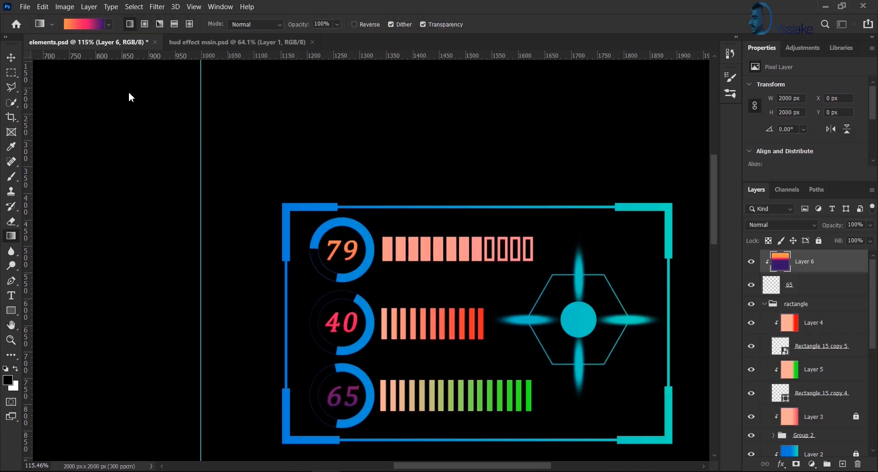
left_click(85, 24)
left_click(392, 167)
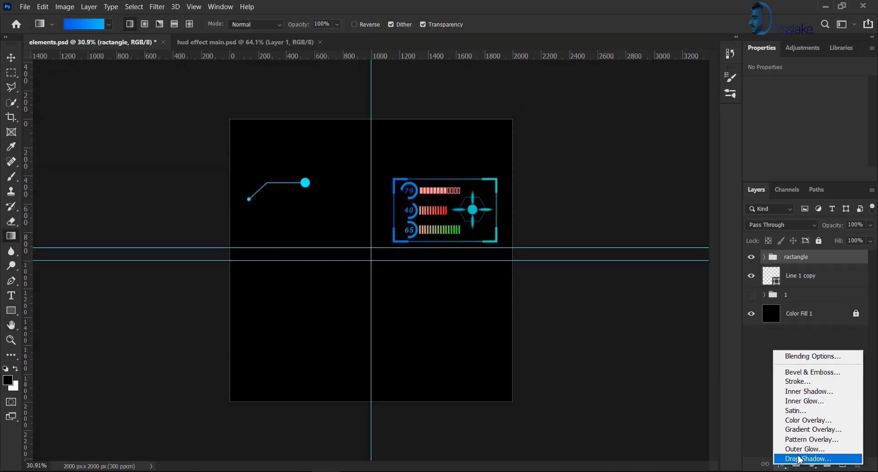
Add an Outer Glow to the ractangle group and bring its smart-object copy into hud effect main.psd.
left_click(778, 450)
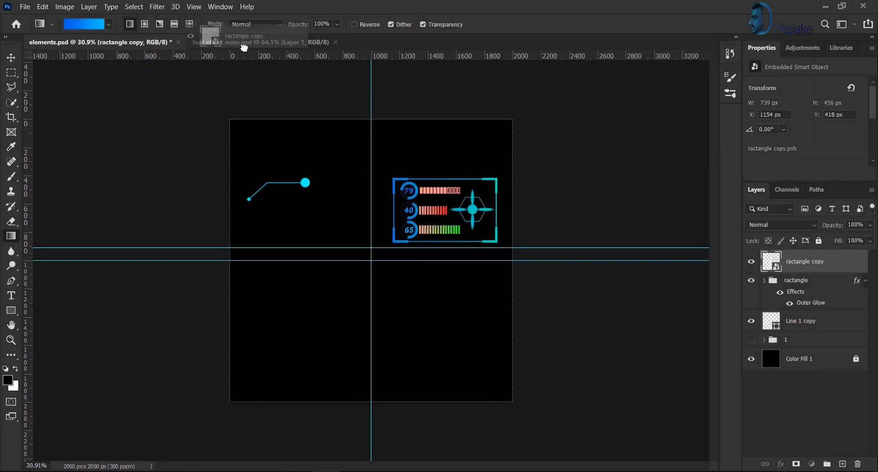
left_click_drag(244, 48, 204, 215)
Scale the HUD panel to about 43 %, flip it horizontally and skew it into perspective left of the face.
key("ctrl+t")
left_click_drag(341, 318, 214, 319)
left_click_drag(207, 322, 286, 301)
left_click_drag(243, 266, 193, 200)
left_click_drag(65, 145, 30, 112)
right_click(191, 181)
left_click(221, 360)
left_click_drag(202, 238, 392, 255)
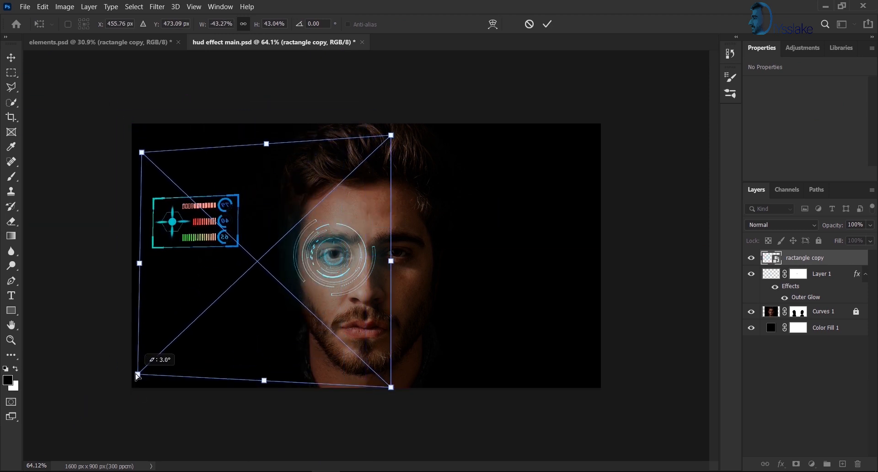
key("Return")
Add a Solid Color fill layer in light blue 70d3f7 above the HUD panel.
left_click(813, 464)
left_click(809, 265)
left_click(445, 160)
left_click(369, 102)
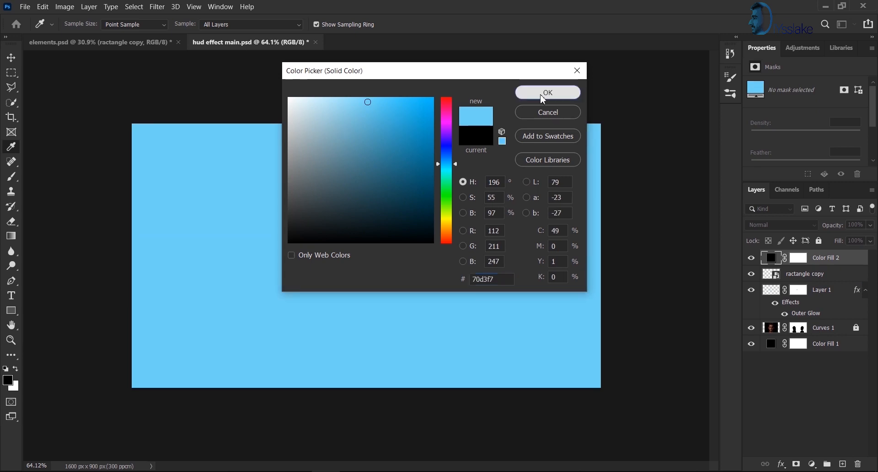
left_click(547, 92)
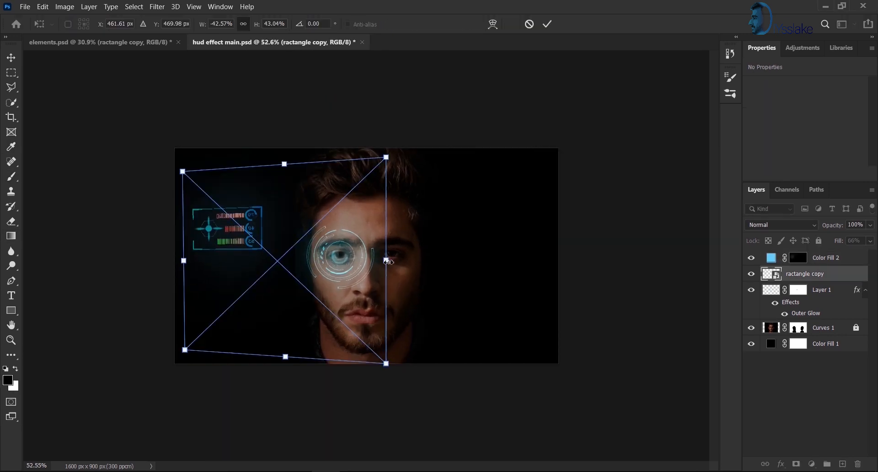
Narrow the HUD panel by pulling in its right side in the free transform.
left_click_drag(386, 260, 350, 248)
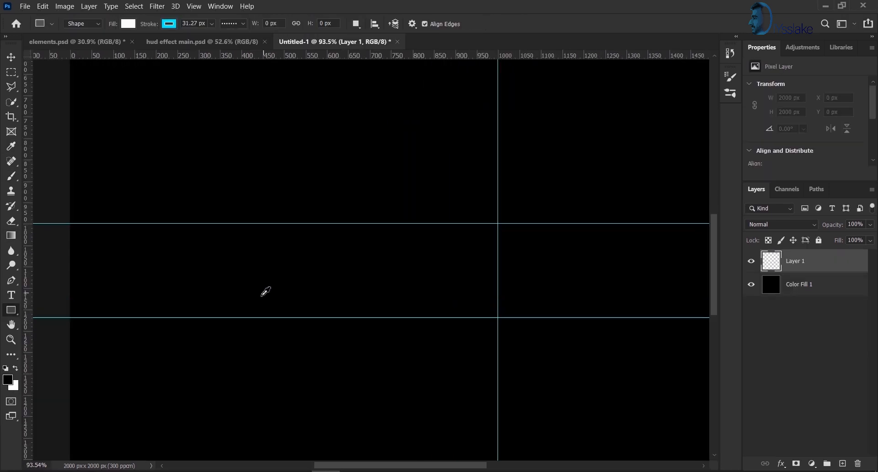
Draw a cyan-outlined rectangle about 171 px tall between the guides and duplicate it side by side.
mouse_move(177, 235)
left_mouse_down()
mouse_move(215, 320)
mouse_move(278, 312)
left_mouse_up()
left_click_drag(269, 300, 377, 300)
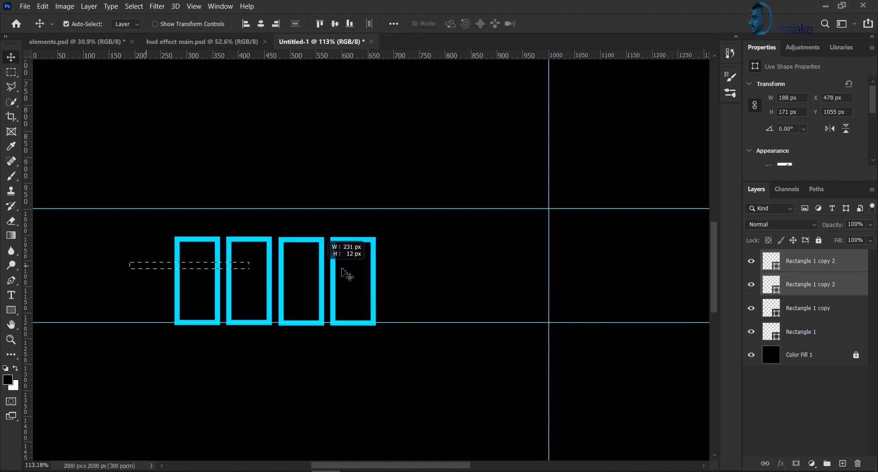
left_click_drag(373, 296, 422, 297)
Extend the row of rectangle outlines with further copies and merge them into one layer for transforming.
left_click_drag(394, 293, 607, 282)
left_click_drag(431, 291, 504, 288)
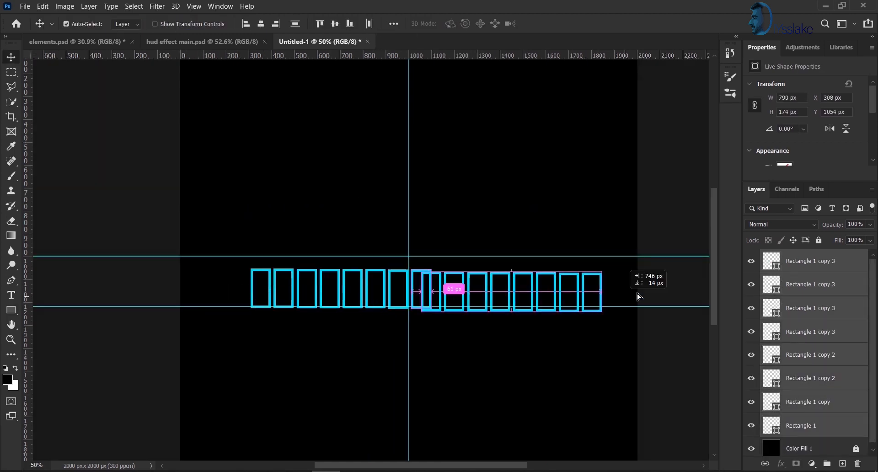
key("ctrl+e")
key("ctrl+t")
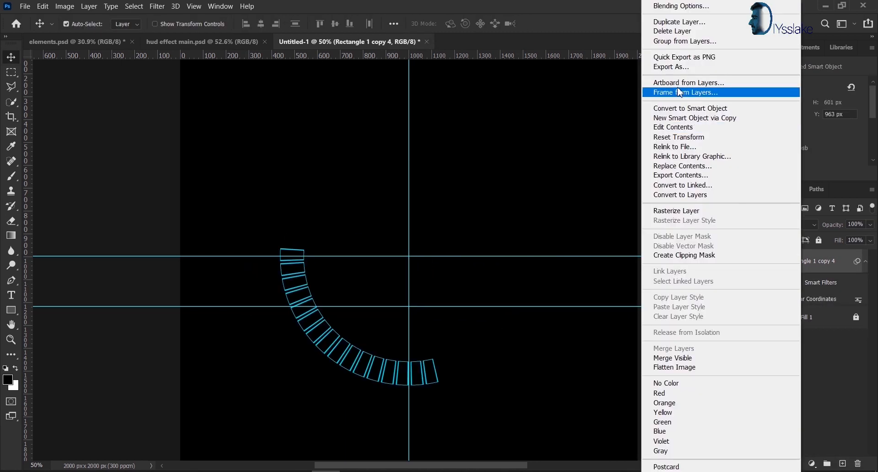
Convert the polar-distorted arc of rectangles to a smart object and rotate it clockwise.
left_click(778, 90)
key("ctrl+t")
mouse_move(658, 253)
left_mouse_down()
mouse_move(613, 396)
mouse_move(659, 358)
left_mouse_up()
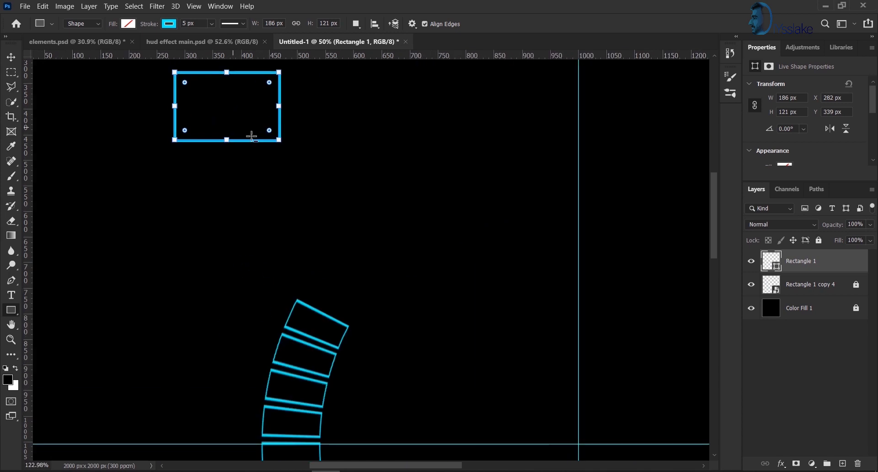
Round the right corners of the 186 × 121 px rectangle and taper its right side with a transform.
scroll(252, 136, "up", 2)
left_click_drag(263, 210, 261, 212)
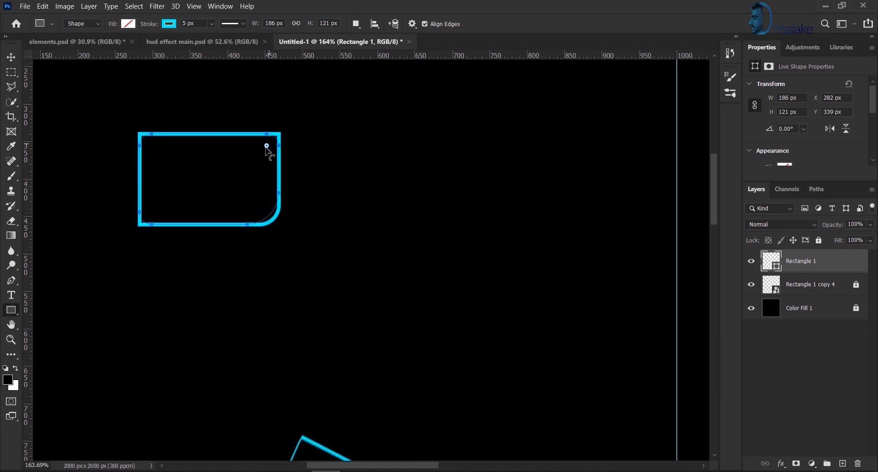
key("ctrl+t")
left_click_drag(278, 133, 282, 140)
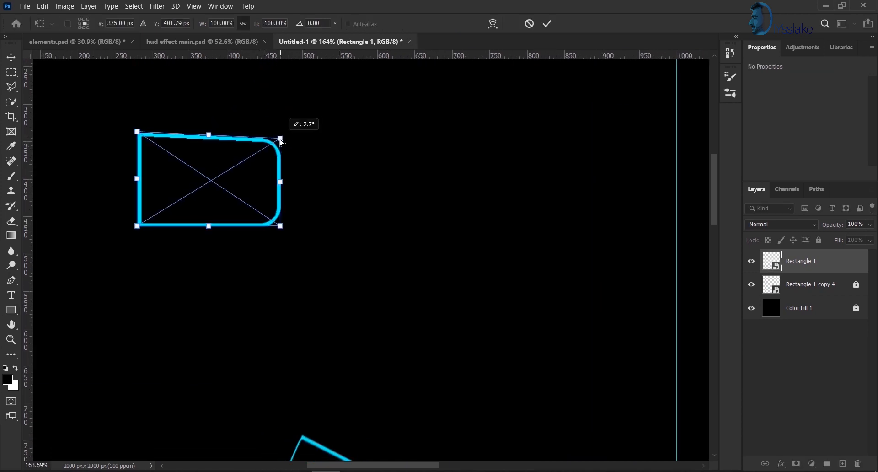
left_click(550, 23)
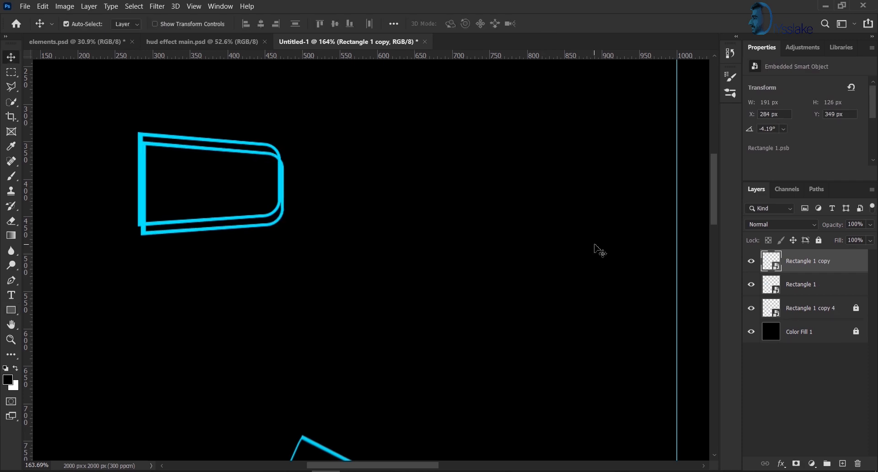
Rotate and distort the duplicated rounded shape so it sits offset below and to the right of the original.
key("ctrl+t")
scroll(271, 143, "up", 4)
left_click_drag(306, 162, 293, 143)
left_click_drag(48, 302, 209, 314)
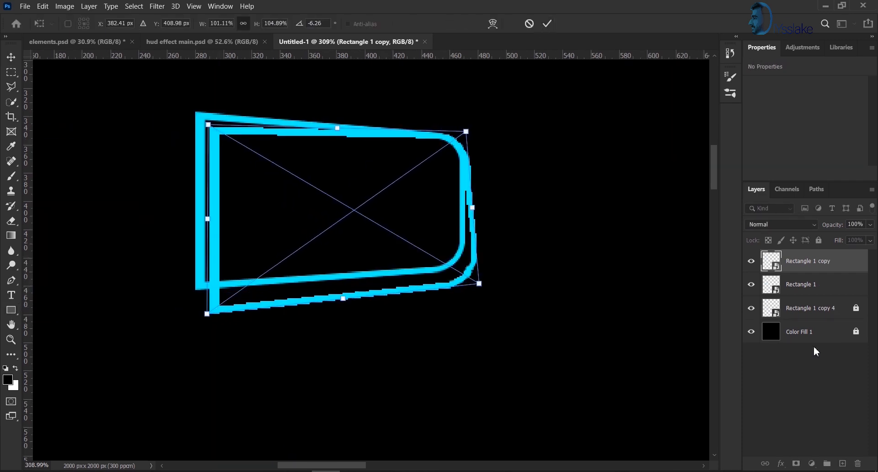
key("Return")
Add a layer mask to the duplicated shape and hide its lines that fall inside the original outline.
left_click(796, 463)
key("b")
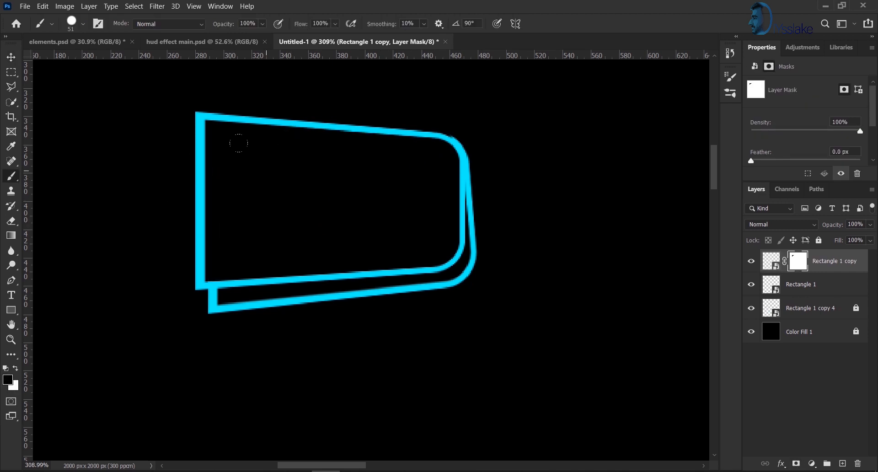
Warp the masked copy's lower-left edge to bring it into line with the original shape.
left_click(771, 261)
key("ctrl+t")
key("Escape")
key("ctrl+t")
left_click(513, 23)
left_click_drag(216, 287, 202, 284)
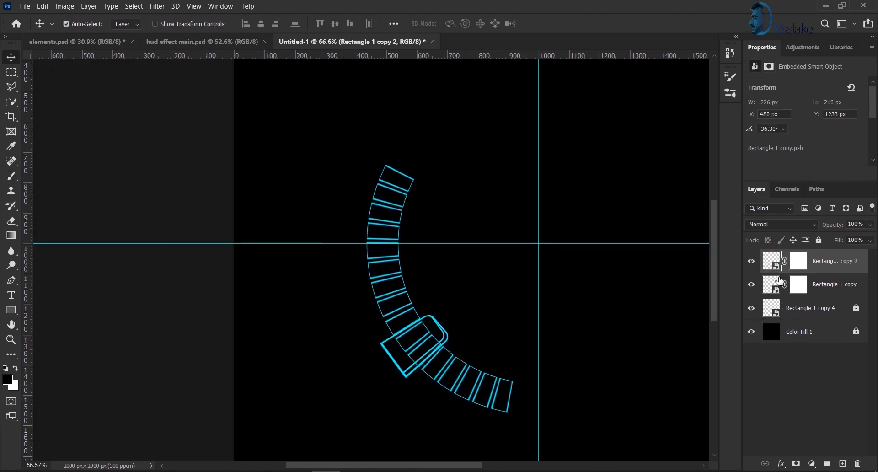
Move and rotate the duplicated rounded shape onto the upper end of the segmented arc.
key("ctrl+t")
left_click_drag(462, 361, 451, 222)
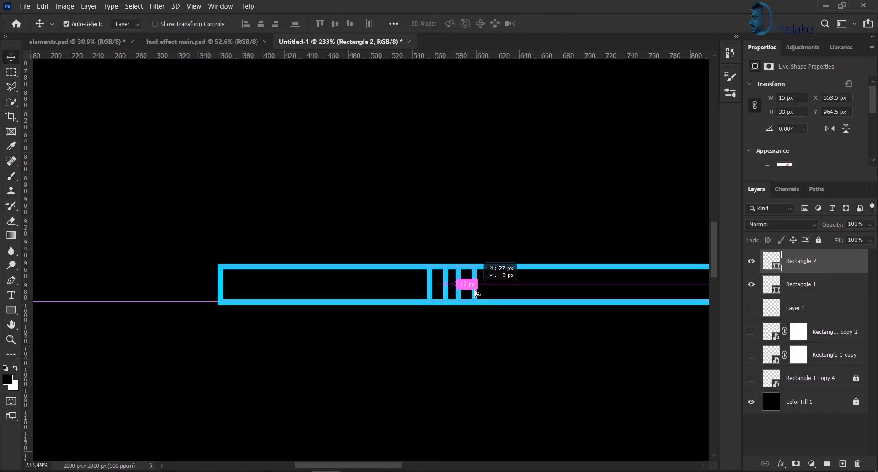
Duplicate the 15 × 33 px bar repeatedly at regular spacing along the middle of the long thin rectangle.
left_click_drag(471, 286, 603, 297)
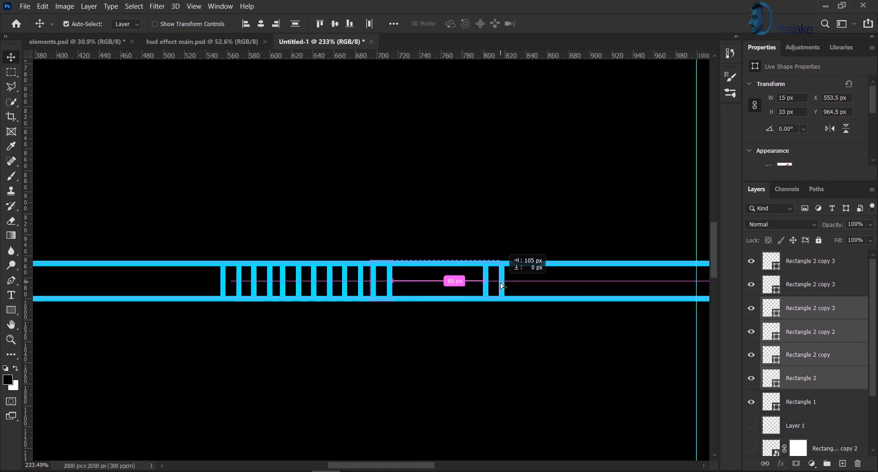
left_click_drag(401, 298, 590, 288)
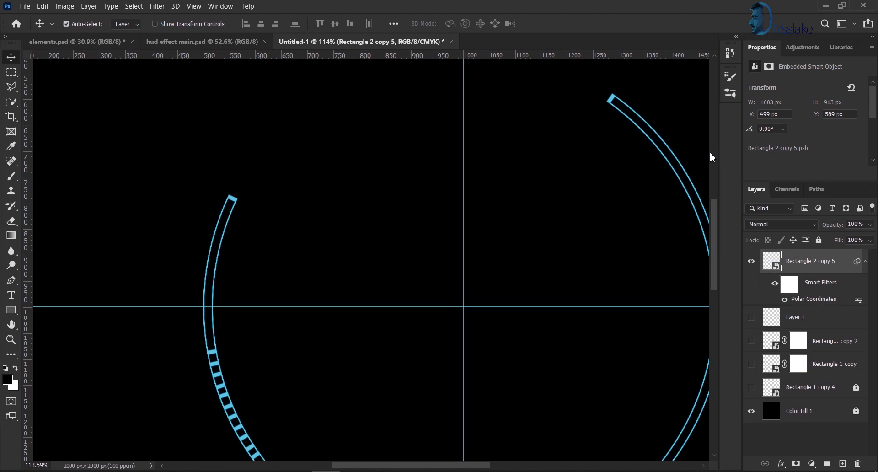
Scale the ticked open ring down around the guide intersection so it sits well inside the segmented arc.
key("ctrl+0")
key("ctrl+t")
left_click_drag(519, 255, 423, 261)
key("Return")
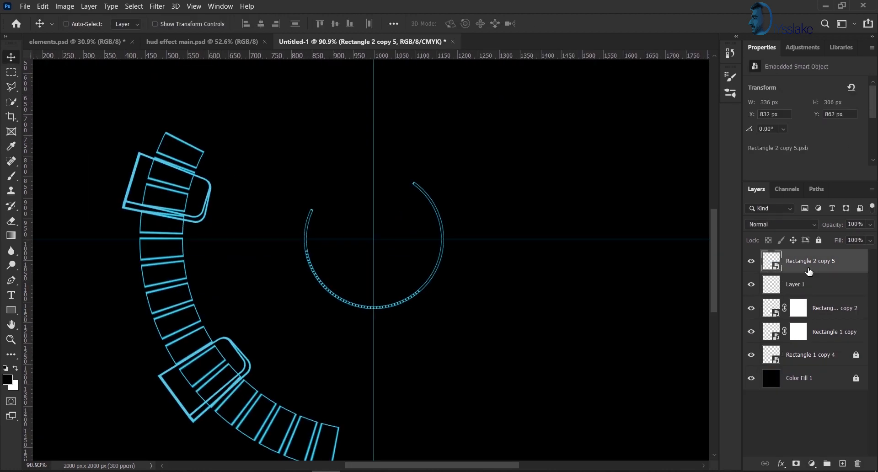
key("ctrl+t")
left_click_drag(513, 240, 532, 251)
key("Return")
Draw a 217 px circle inside the ticked ring and centre it on the guide intersection.
left_click_drag(342, 184, 433, 275)
left_click(11, 57)
left_click(810, 284, "ctrl")
left_click(805, 261)
left_click_drag(372, 245, 364, 249)
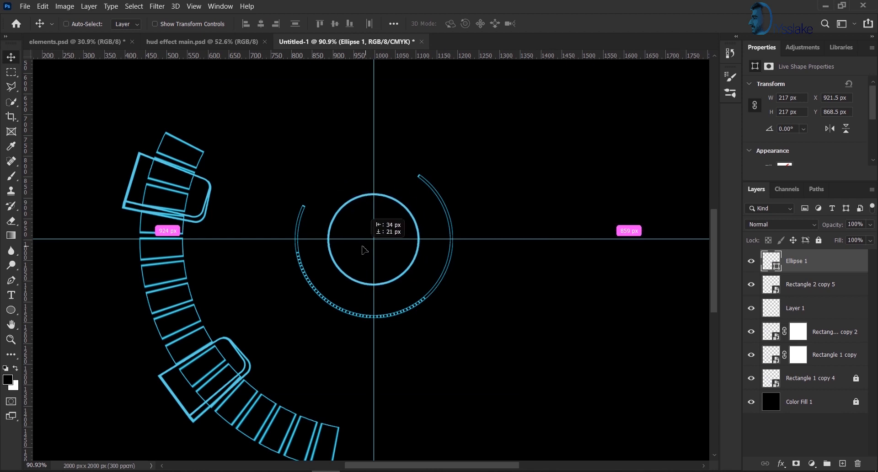
Duplicate the centred circle and enlarge the copy from its centre to 257 px.
key("ctrl+j")
key("ctrl+t")
left_click_drag(420, 239, 427, 241)
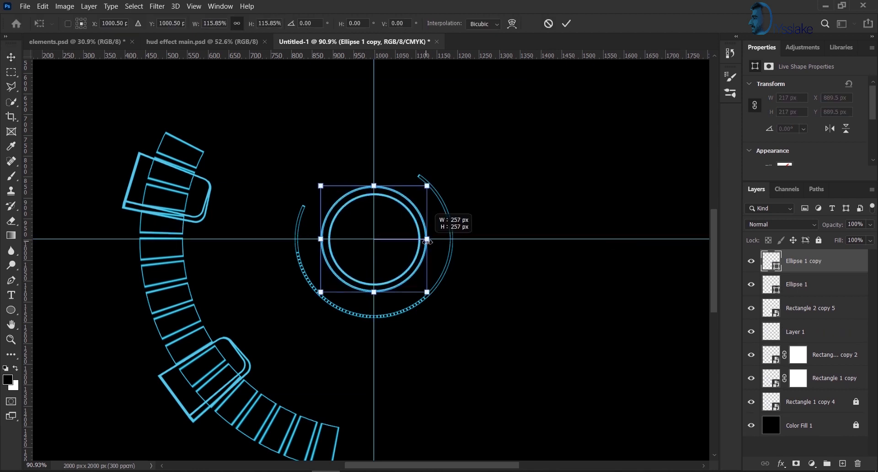
left_click(568, 24)
Draw a 46 px circle in the empty area above and to the right of the rings.
scroll(526, 229, "right", 3)
scroll(526, 229, "up", 2)
key("u")
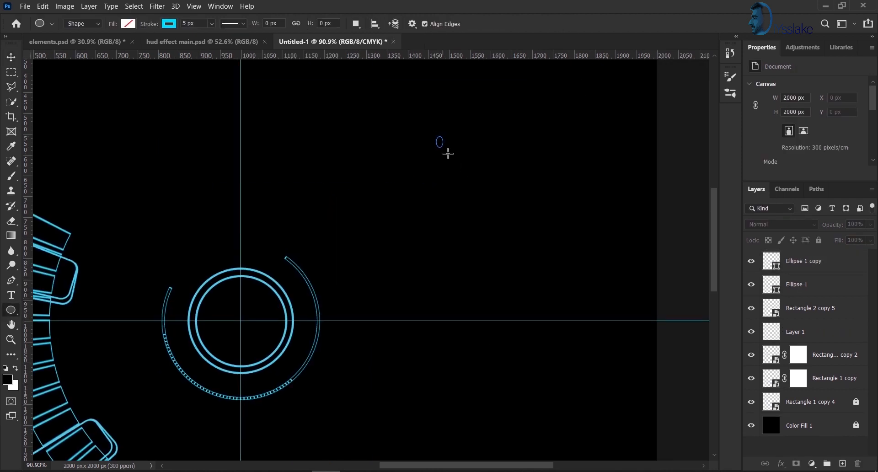
left_click_drag(436, 137, 457, 156)
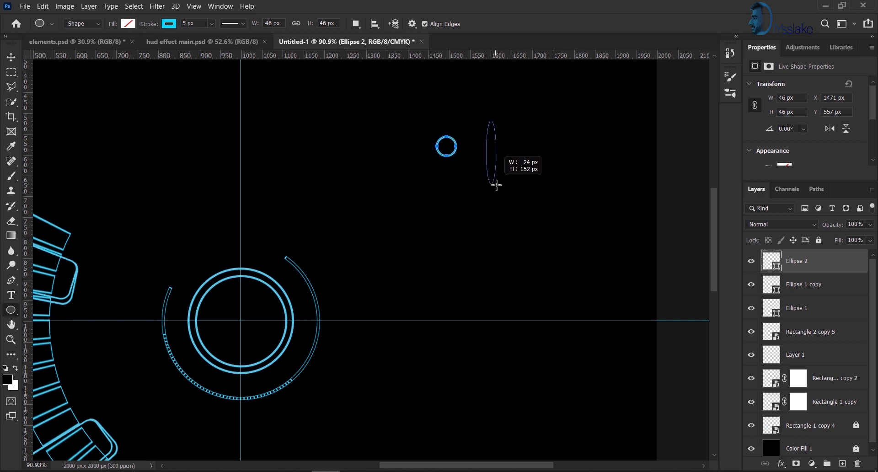
Draw a tall ellipse 152 px high, centre it over the small circle and narrow it to 19 px.
left_click_drag(496, 185, 496, 184)
key("ctrl+t")
left_click_drag(491, 153, 446, 146)
key("Return")
scroll(463, 184, "up", 5)
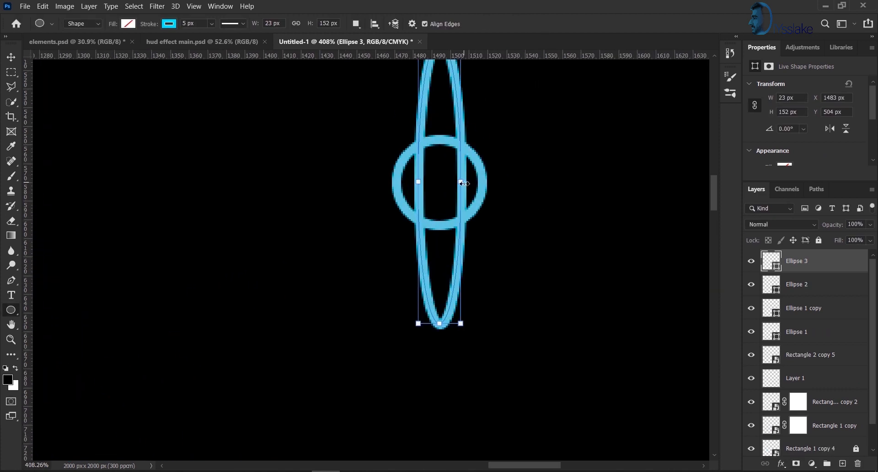
left_click_drag(458, 184, 441, 194)
Merge the small circle and tall ellipse into one pointer shape and place it across the top of the double ring.
scroll(440, 200, "up", 1)
left_click(810, 291, "ctrl")
key("ctrl+e")
scroll(655, 295, "down", 5)
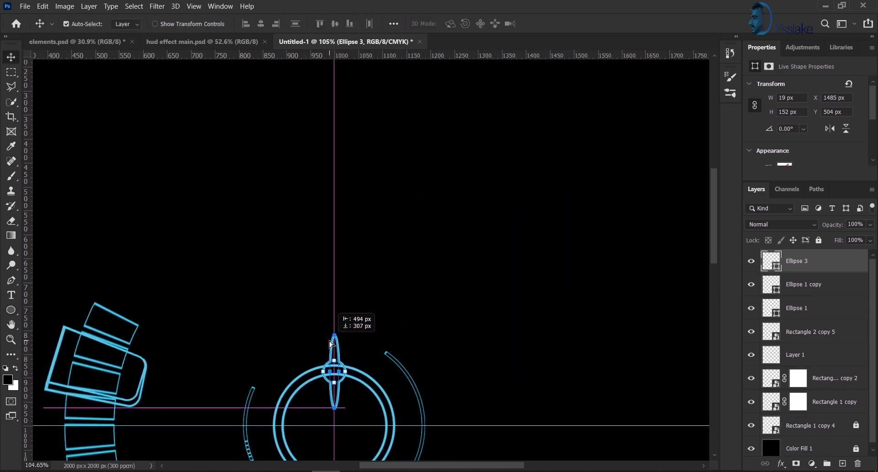
left_click_drag(330, 343, 330, 344)
scroll(330, 343, "up", 3)
Duplicate the pointer, rotate the copy 120° onto the double ring's lower-right side and scale it to about 93 × 55 px.
key("ctrl+j")
key("ctrl+t")
left_click_drag(381, 225, 472, 384)
left_click_drag(600, 391, 610, 254)
left_click_drag(520, 215, 566, 269)
left_click_drag(538, 383, 539, 384)
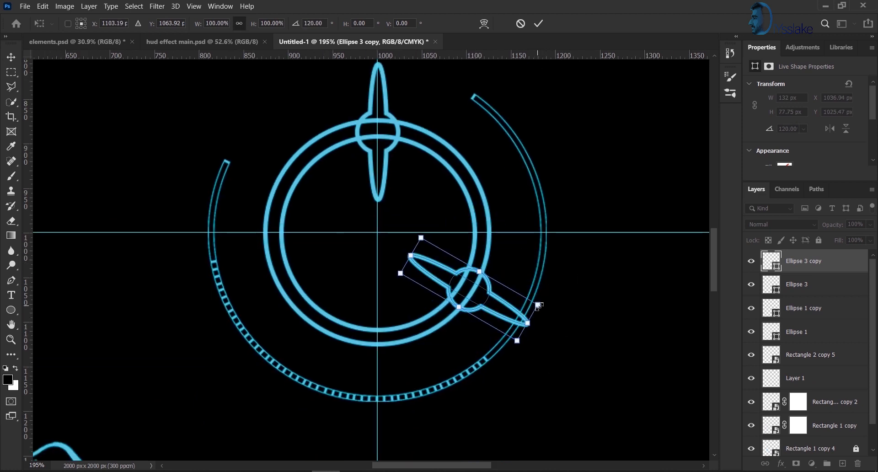
left_click_drag(518, 305, 513, 302)
key("Return")
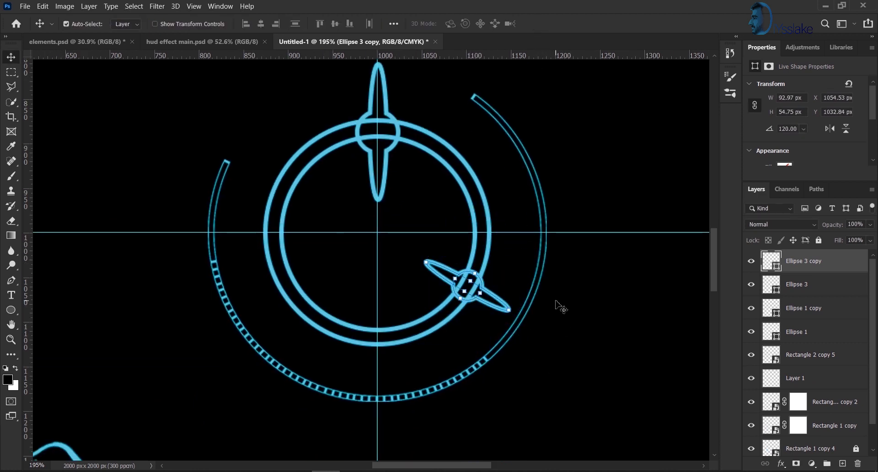
Duplicate the smaller pointer and rotate the copy radially onto the double ring's lower-left side.
key("ctrl+j")
key("ctrl+t")
left_click_drag(458, 283, 281, 294)
left_click_drag(346, 281, 307, 345)
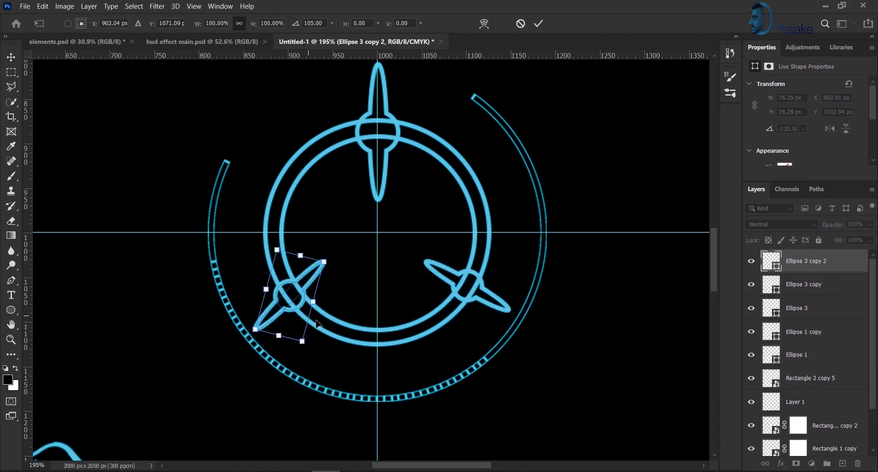
key("Return")
Scale the top pointer down to about 35 × 114 px and nudge it upward on the ring.
key("alt+bracketleft")
key("alt+bracketleft")
key("ctrl+t")
left_click(538, 23)
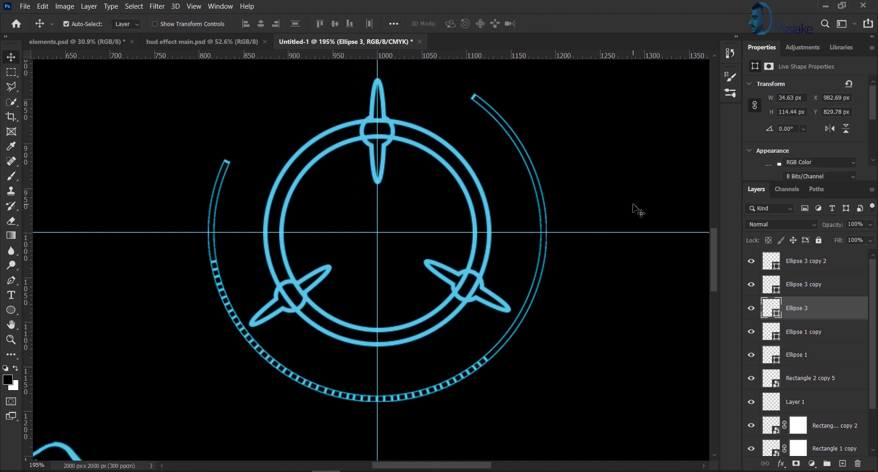
key("Up")
key("Up")
left_click(637, 210)
Unlock the segmented arc layer and merge all HUD element layers above the background fill into one.
scroll(637, 210, "up", 1)
left_click(851, 311)
left_click(807, 270)
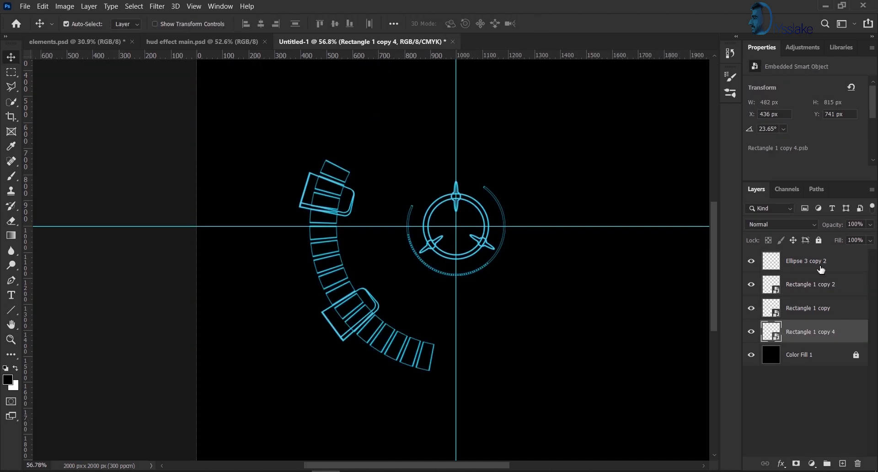
key("ctrl+e")
Bring the merged element into the hud effect main document, flip it horizontally and fit it around the uncovered eye.
left_click_drag(817, 272, 399, 256)
key("ctrl+t")
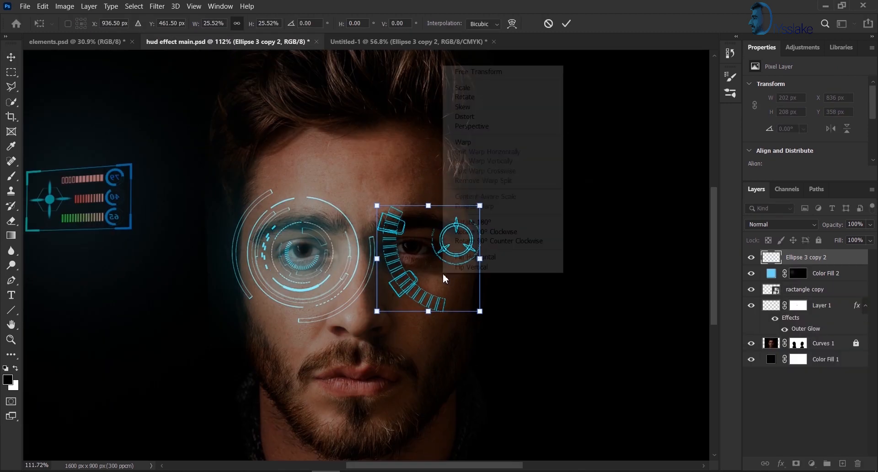
key("Return")
key("ctrl+t")
left_click_drag(486, 204, 490, 202)
left_click_drag(487, 314, 484, 313)
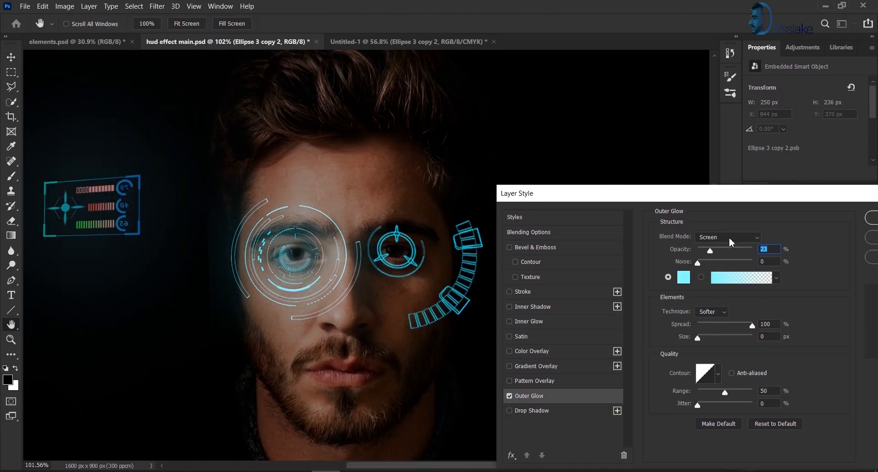
Set the new eye element's blend mode to Screen and hide its newly applied Outer Glow.
key("Return")
left_click(781, 224)
left_click(787, 297)
left_click(759, 397)
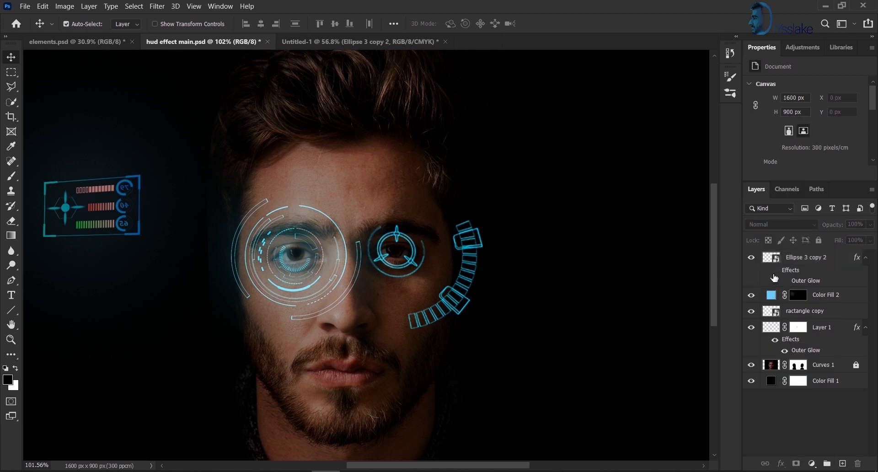
Apply a slight Gaussian Blur to the new eye element as a smart filter.
left_click(805, 257)
left_click(157, 6)
left_click(302, 182)
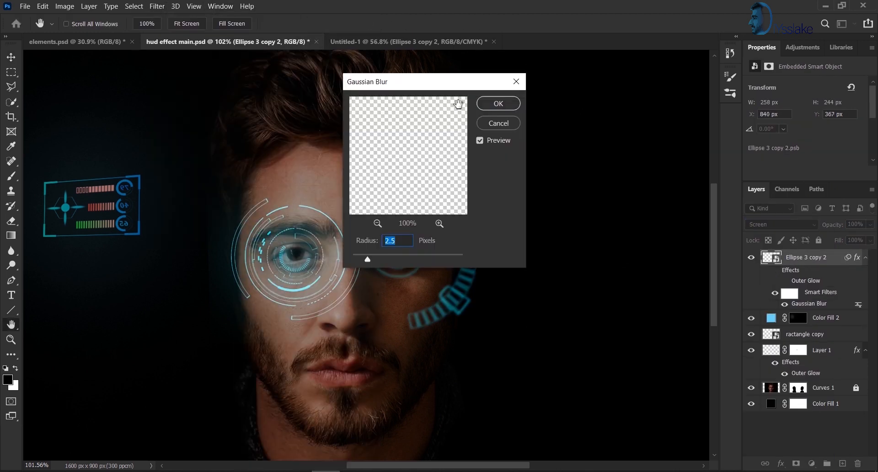
left_click(695, 165)
scroll(429, 308, "down", 3)
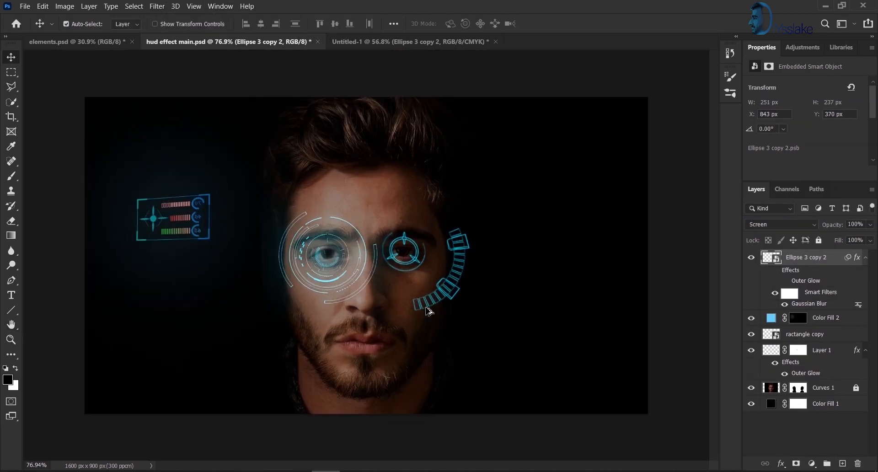
Add a yellow Solid Color fill clipped to the new eye element and adjust its colour.
left_click(811, 463)
left_click(800, 264)
left_click(446, 220)
left_click(394, 101)
left_click(555, 97)
left_click(777, 265, "alt")
double_click(780, 259)
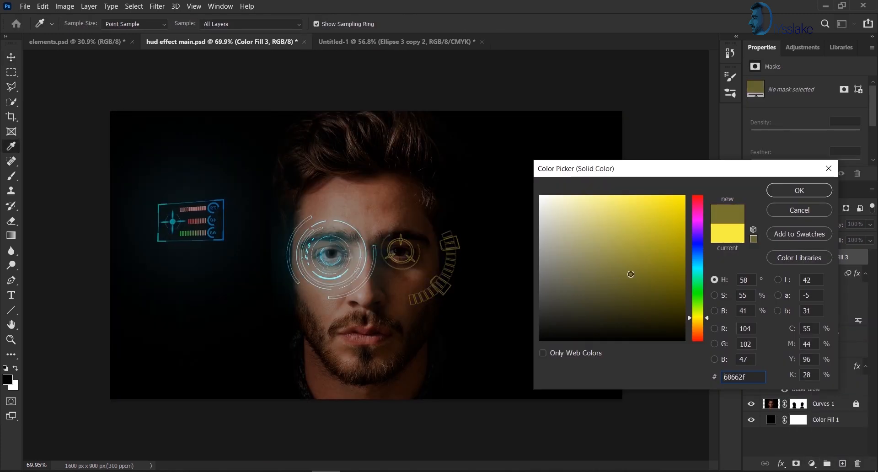
left_click(695, 198)
key("Return")
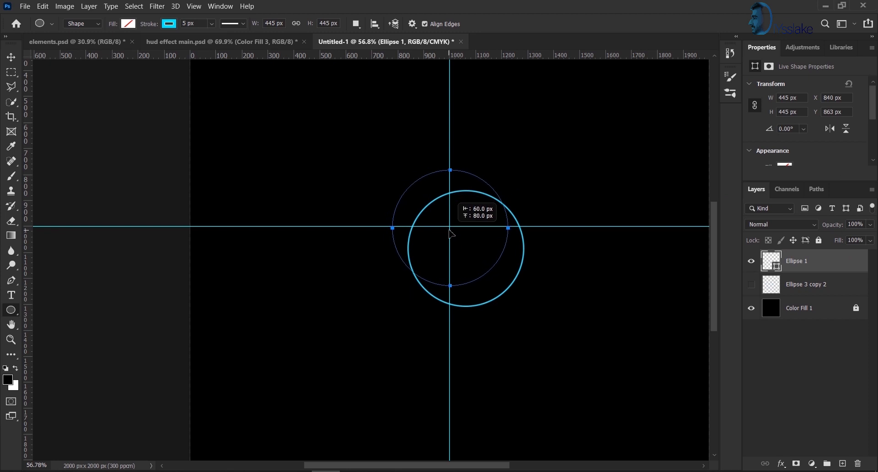
Centre the 445 px circle on the Untitled-1 guides and place a 139 × 120 px triangle above it, pointing down.
left_click_drag(452, 199, 392, 170)
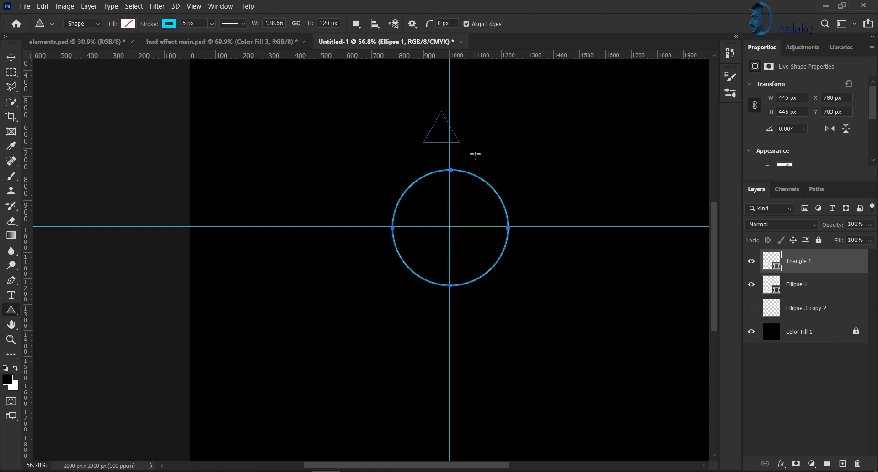
key("ctrl+t")
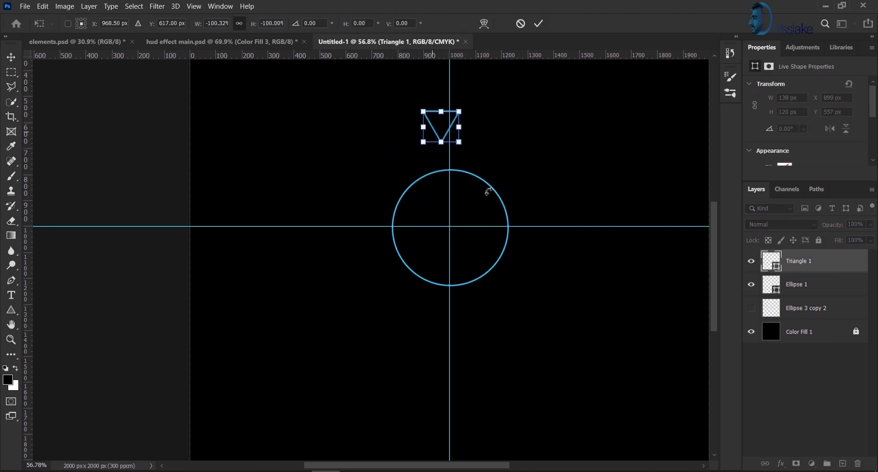
left_click_drag(452, 147, 451, 147)
key("Return")
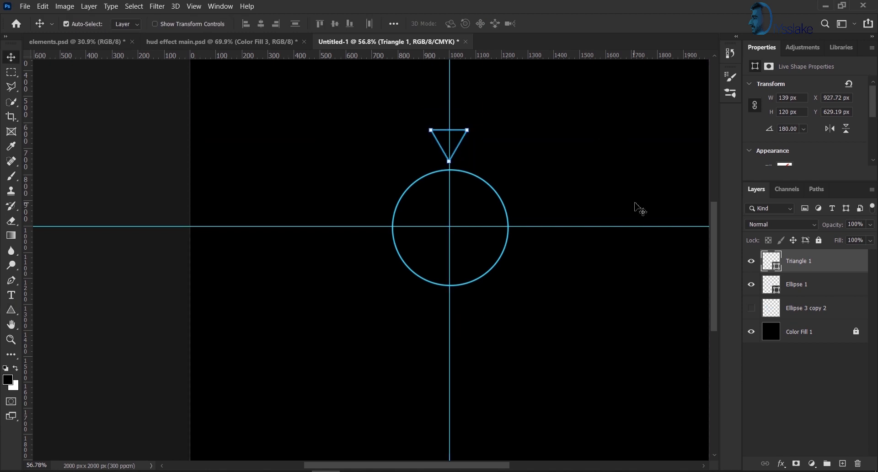
Duplicate the triangle three times and place one copy below the circle, pointing up at it.
key("ctrl+j")
key("ctrl+j")
key("ctrl+j")
left_click_drag(459, 153, 452, 312)
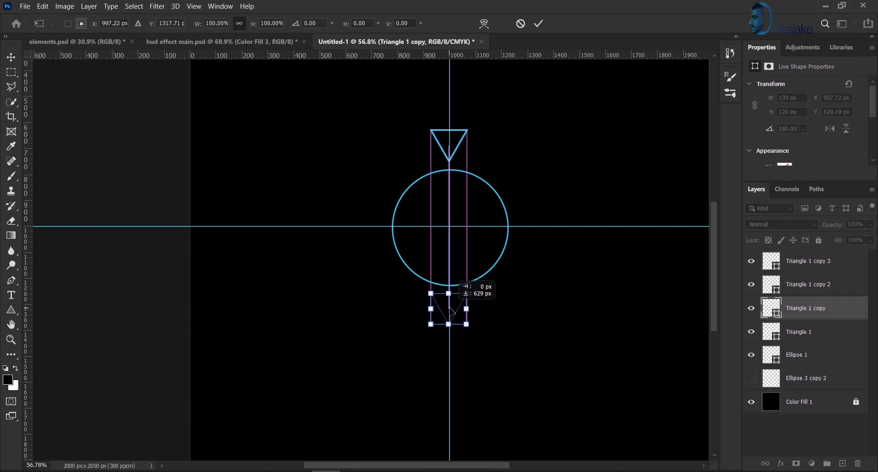
key("Return")
Move the second triangle copy to the circle's right side and rotate it to point inward.
left_click(790, 283)
key("ctrl+t")
left_click_drag(459, 153, 542, 236)
left_click_drag(571, 204, 570, 271)
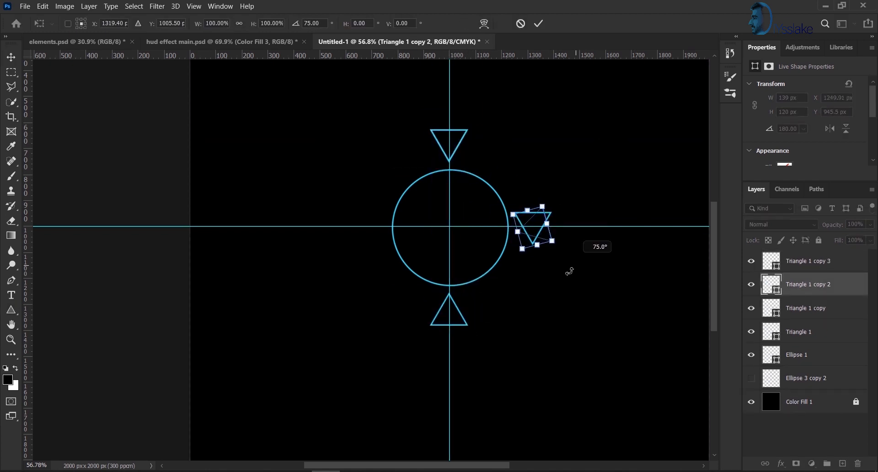
left_click(807, 306)
key("ctrl+t")
Rotate the third triangle copy by -90° and place it at the circle's left side, pointing inward.
left_click(794, 280)
left_click(794, 264)
key("ctrl+t")
left_click_drag(511, 145, 448, 99)
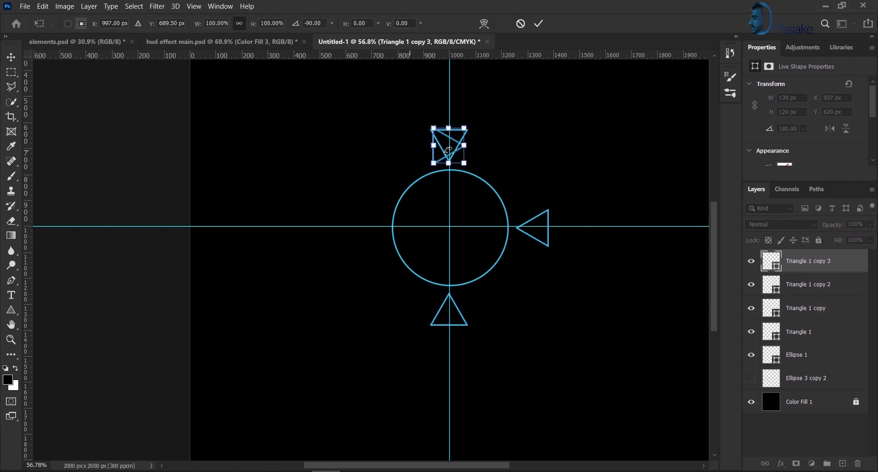
left_click_drag(352, 230, 353, 230)
key("Return")
left_click(590, 295)
Duplicate the circle and enlarge the copy to 513 px so it reaches the triangle tips.
left_click(805, 356)
key("ctrl+j")
key("ctrl+t")
left_click_drag(508, 286, 516, 294)
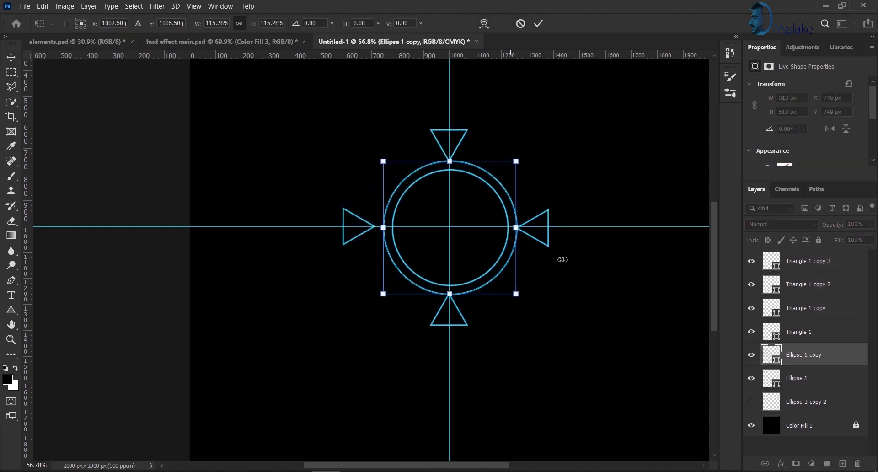
key("Return")
Nudge the right and lower triangles until their tips meet the outer circle on the guides.
scroll(537, 226, "up", 8)
left_click(821, 263)
left_click(819, 285)
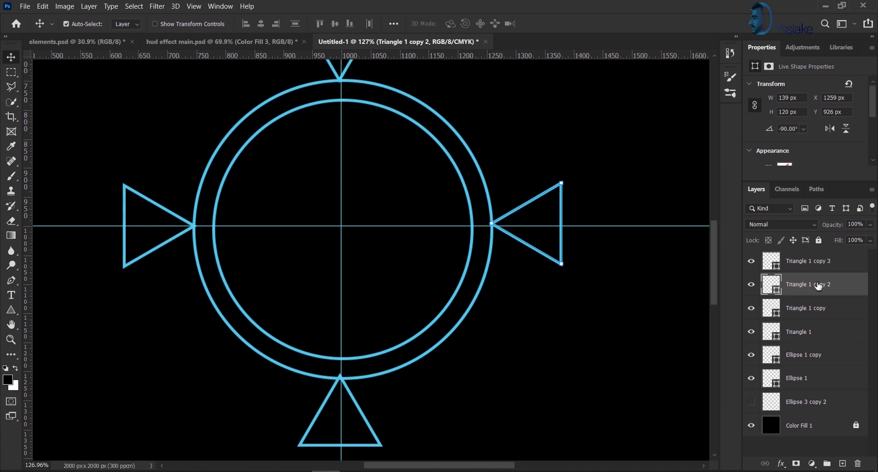
left_click(830, 273)
left_click(836, 314)
key("Right")
key("Right")
key("Down")
key("Down")
key("Down")
key("Down")
key("Down")
Nudge the top triangle right and down to align its tip with the vertical guide and outer circle.
left_click(808, 340)
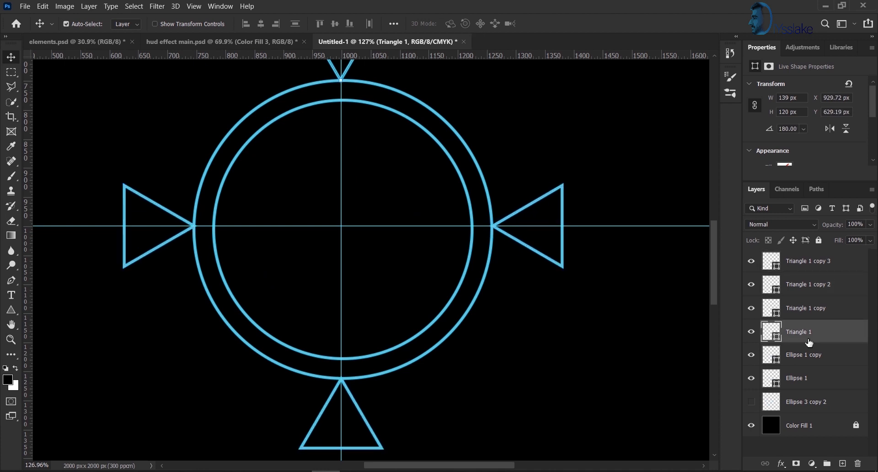
key("Right")
key("Right")
key("Right")
key("Down")
key("Down")
Delete the larger outer circle and select the triangle layers together.
left_click(807, 355)
key("Delete")
left_click(814, 309)
left_click(818, 263, "shift")
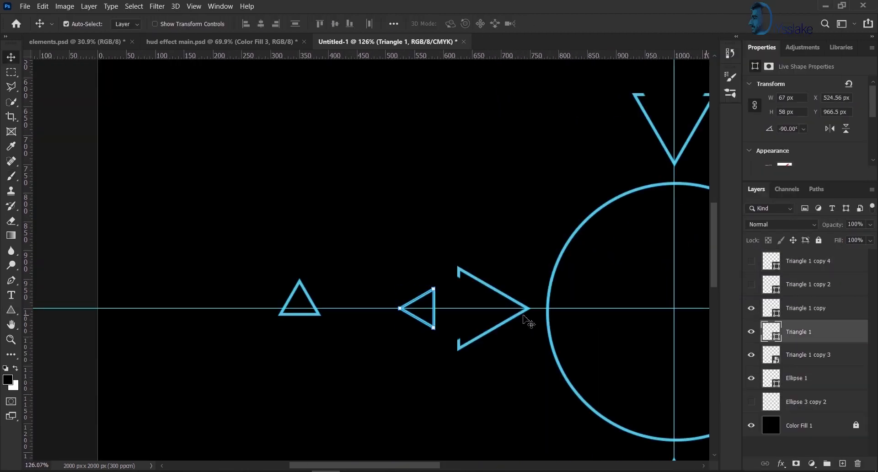
Place one small triangle above the top arrow and another below the bottom arrow, both pointing outward on the guide.
left_click_drag(298, 305, 524, 246)
left_click_drag(533, 237, 542, 236)
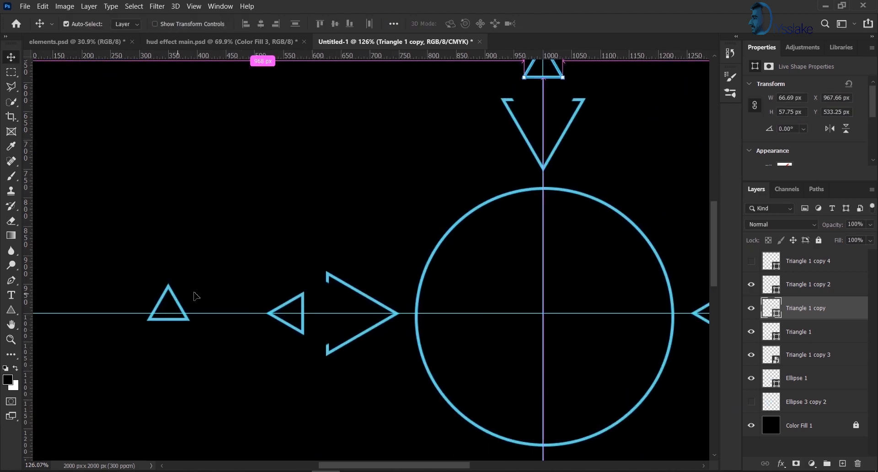
left_click(807, 287)
key("ctrl+t")
left_click_drag(169, 306, 646, 320)
left_click_drag(633, 364, 485, 171)
left_click_drag(508, 130, 406, 379)
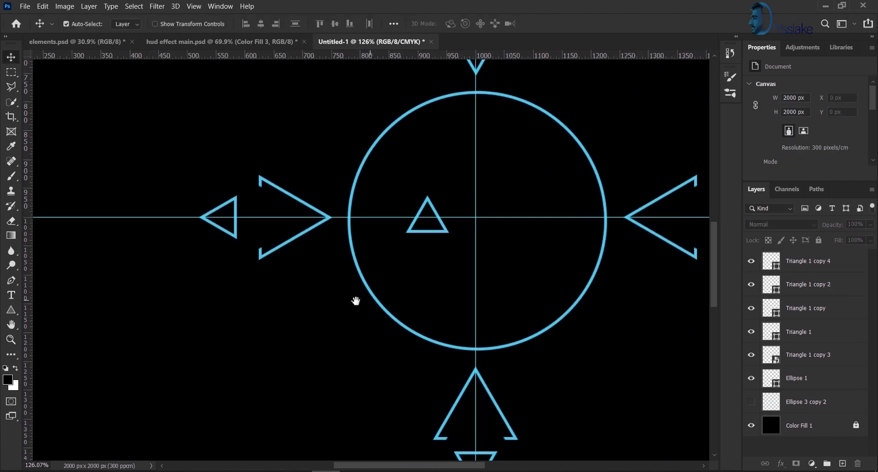
Move the remaining small triangle beyond the right arrow and rotate it to point outward on the horizontal guide.
left_click_drag(356, 301, 272, 290)
left_click_drag(311, 251, 644, 207)
left_click(853, 259)
key("ctrl+t")
left_click_drag(667, 192, 659, 205)
key("Return")
Duplicate the inner circle and enlarge the copy to about 955 px as an outer guide through the side triangles' tips.
left_click(801, 378)
key("ctrl+j")
key("ctrl+t")
left_click_drag(522, 208, 673, 223)
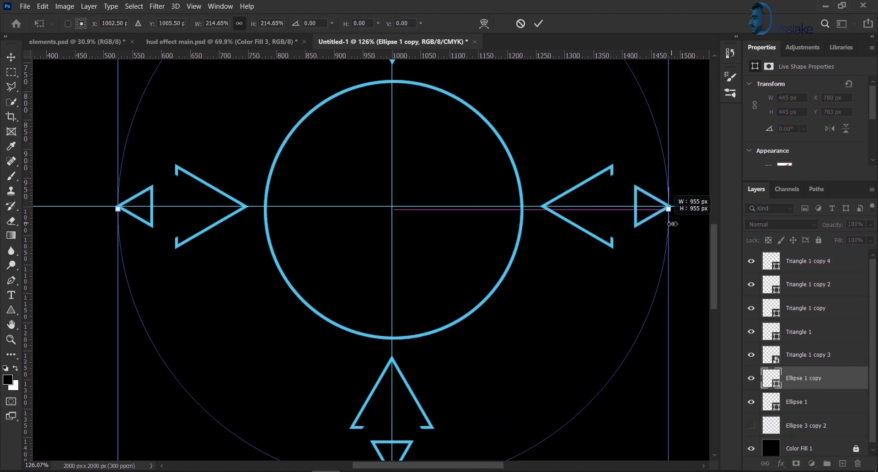
key("Return")
left_click_drag(521, 329, 555, 208)
left_click(435, 339)
Paint on the small triangles' layer mask with a brush to hide the middle of each triangle's base.
scroll(672, 210, "up", 5)
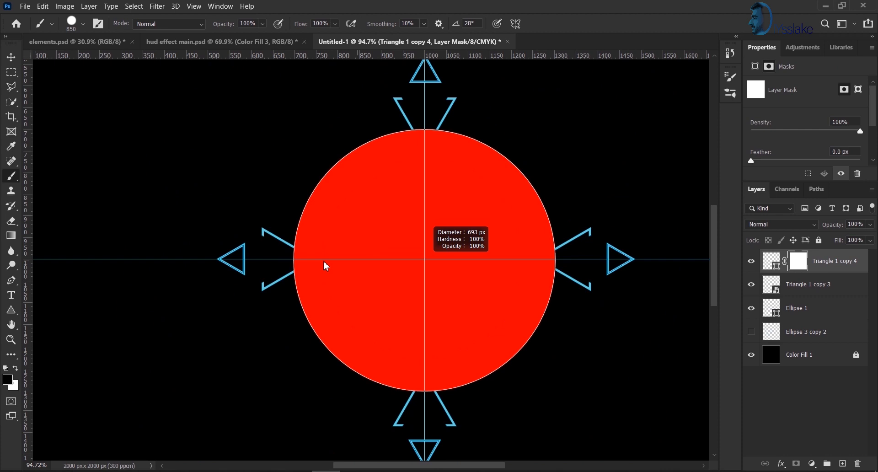
scroll(363, 222, "up", 5)
left_click_drag(244, 212, 244, 273)
left_click_drag(526, 151, 293, 411)
mouse_move(594, 92)
left_mouse_down()
mouse_move(556, 279)
mouse_move(568, 389)
left_mouse_up()
left_click_drag(593, 241, 547, 241)
left_click_drag(640, 389, 283, 137)
left_click_drag(641, 389, 283, 138)
left_click_drag(461, 319, 461, 364)
left_click_drag(313, 334, 374, 329)
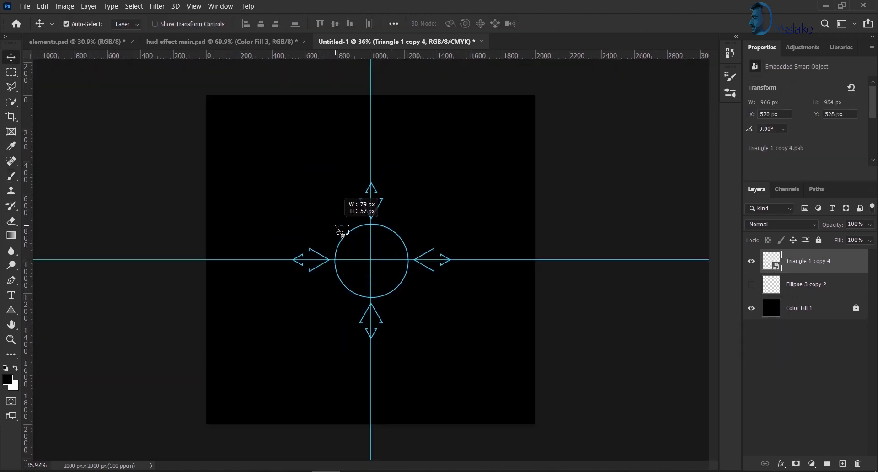
Show the earlier ring artwork and scale the triangle target down, placing it just above and beside the central pointer rings.
left_click_drag(349, 234, 334, 225)
left_click_drag(407, 279, 386, 260)
left_click(752, 285)
left_click_drag(345, 211, 335, 202)
key("ctrl+t")
left_click_drag(420, 151, 386, 174)
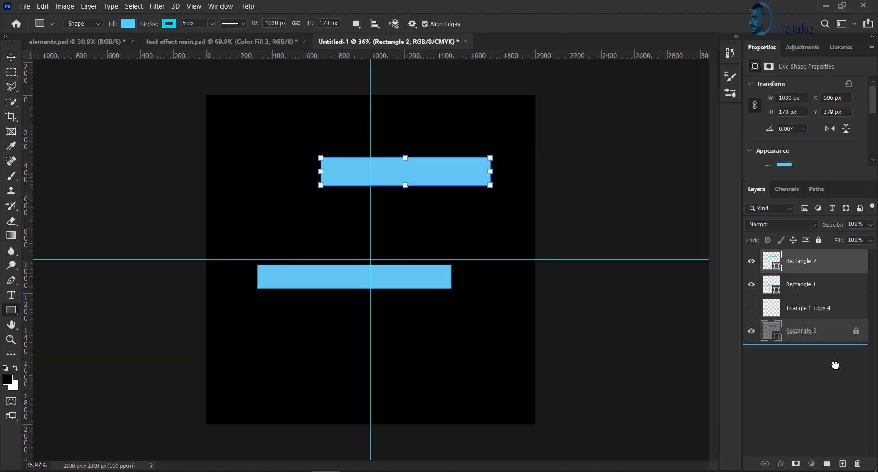
Undo the upper rectangle and draw another wide one below the first.
key("ctrl+z")
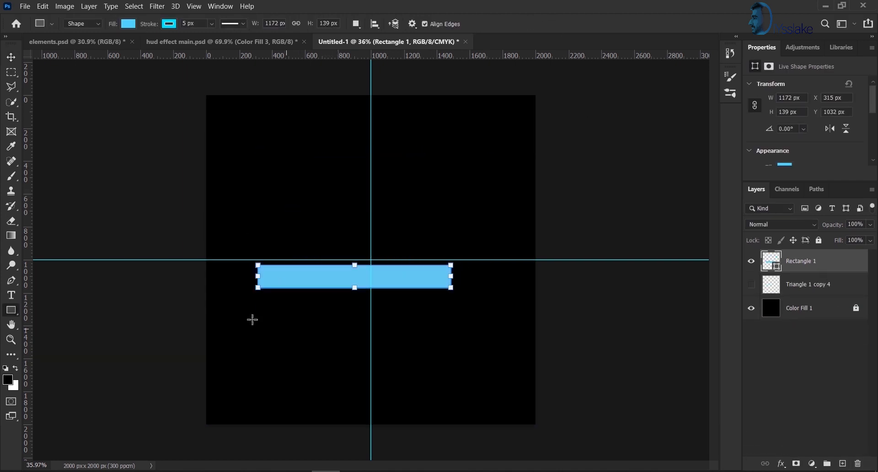
left_click_drag(531, 337, 531, 338)
Convert the two rectangles into one smart object and bend them into concentric arcs with Polar Coordinates.
left_click(821, 284)
left_click(826, 263, "shift")
right_click(823, 263)
left_click(750, 148)
left_click(158, 7)
left_click(183, 17)
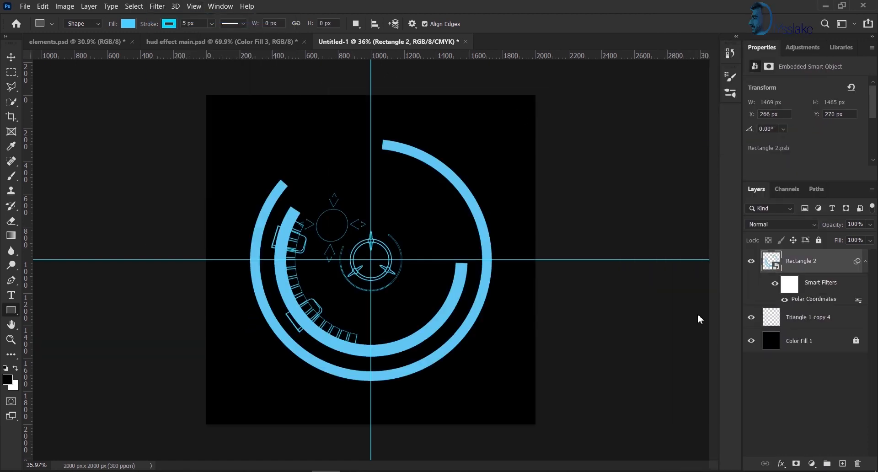
Scale the arcs to about 116% by 121%, rotate them -3.18°, and lower their layer opacity to 10%.
key("ctrl+t")
left_click_drag(206, 95, 223, 113)
left_click_drag(206, 424, 211, 442)
left_click_drag(535, 260, 568, 261)
left_click_drag(275, 299, 269, 292)
left_click_drag(825, 228, 780, 228)
key("Return")
Give the arcs a light cyan Outer Glow in Screen mode with 49% opacity, 23% spread and 240 px size.
left_click(781, 463)
left_click(796, 445)
left_click_drag(610, 324, 622, 324)
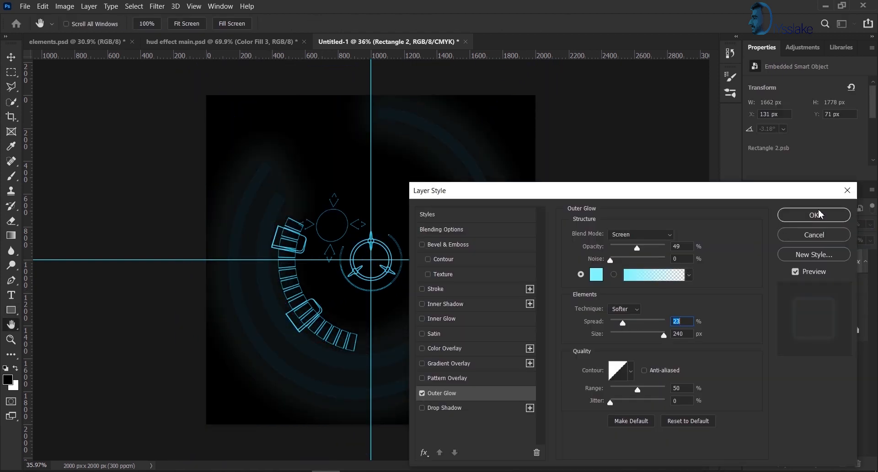
left_click(597, 274)
left_click(799, 190)
left_click(810, 216)
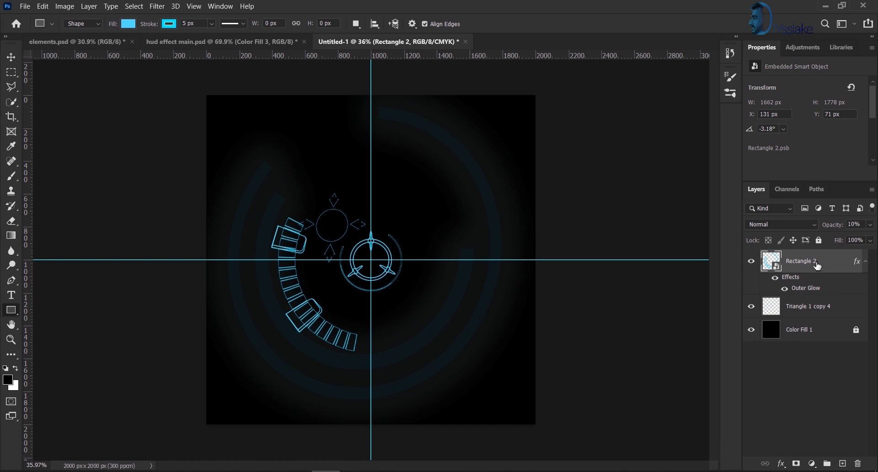
Refine the size and placement of the faint glowing arcs around the central rings with Free Transform.
left_click(754, 315)
key("ctrl+t")
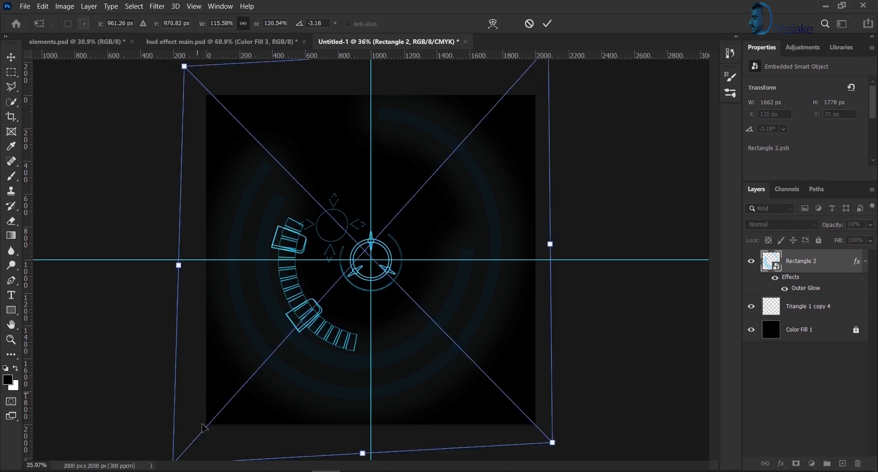
scroll(208, 350, "down", 1)
left_click_drag(222, 394, 211, 419)
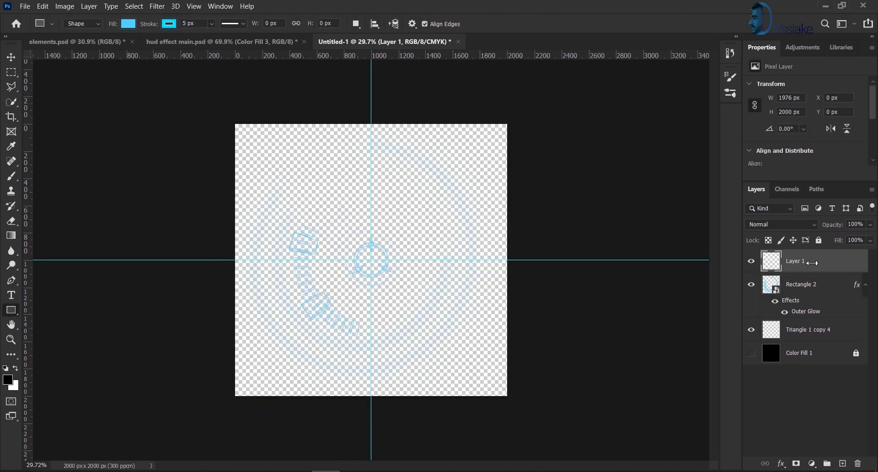
Bring the merged ring artwork into hud effect main.psd, flip it horizontally and scale it to about 498 px around the second eye.
left_click_drag(812, 263, 485, 275)
left_click(751, 274)
key("ctrl+t")
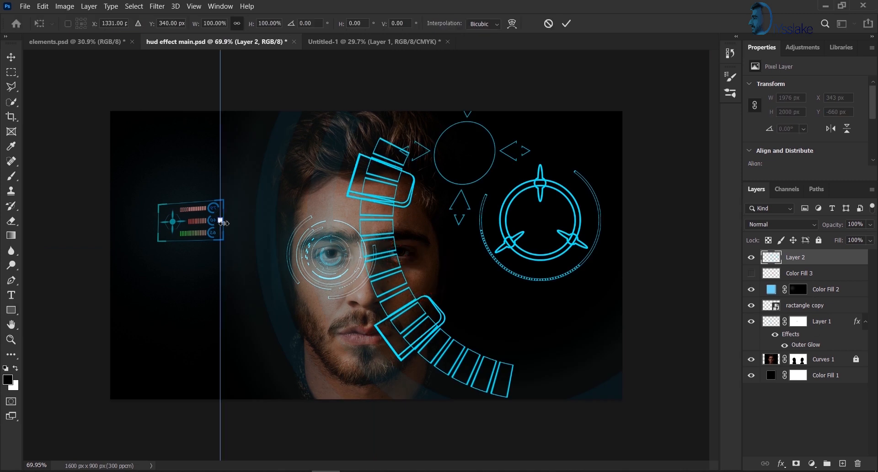
left_click_drag(220, 220, 409, 222)
left_click_drag(532, 228, 414, 261)
right_click(457, 315)
left_click(485, 303)
key("Return")
key("u")
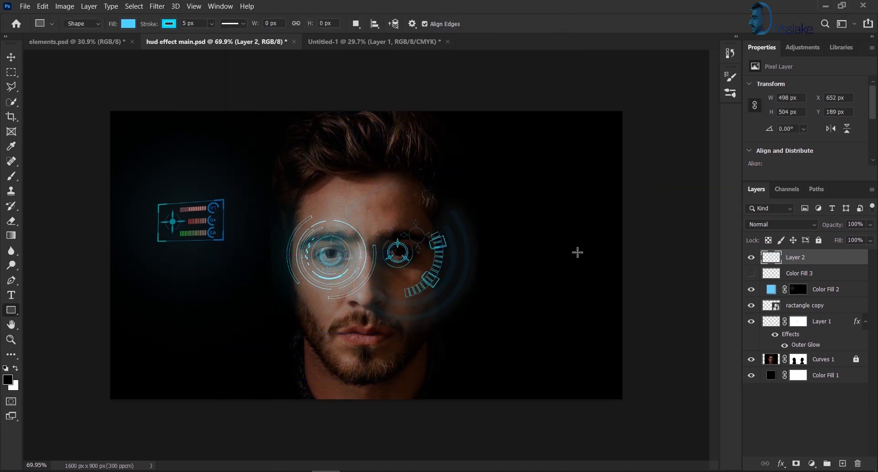
Add a solid colour fill layer above the newly placed ring artwork in the portrait.
left_click(811, 464)
left_click(789, 267)
left_click(629, 195)
left_click(798, 190)
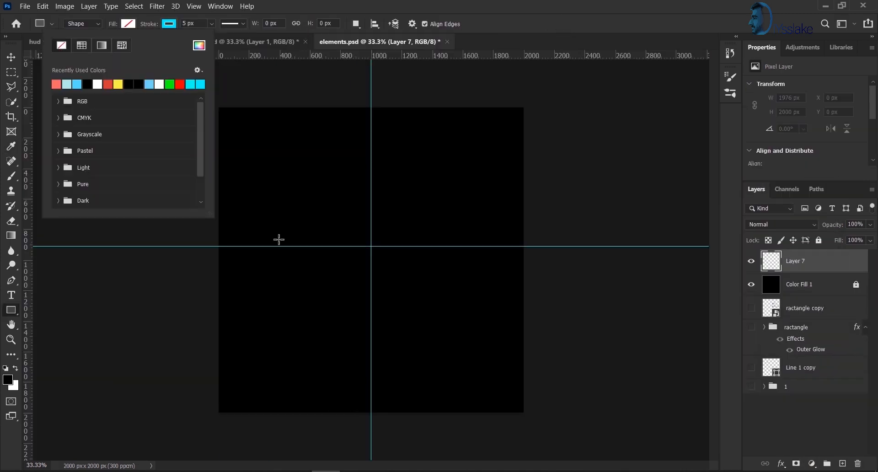
Draw a tall unfilled rectangle of about 369 by 1551 px with a 5 px cyan stroke in elements.psd.
mouse_move(278, 142)
left_mouse_down()
mouse_move(343, 363)
mouse_move(334, 379)
left_mouse_up()
scroll(256, 221, "up", 5)
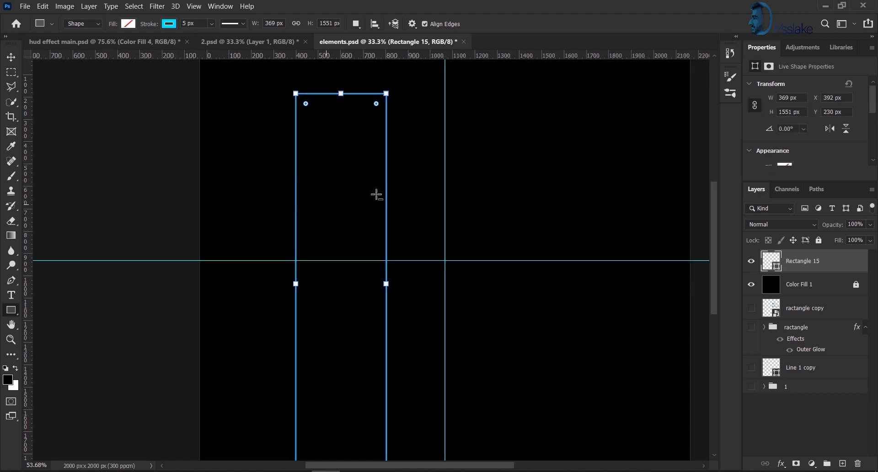
left_click(128, 23)
left_click(76, 84)
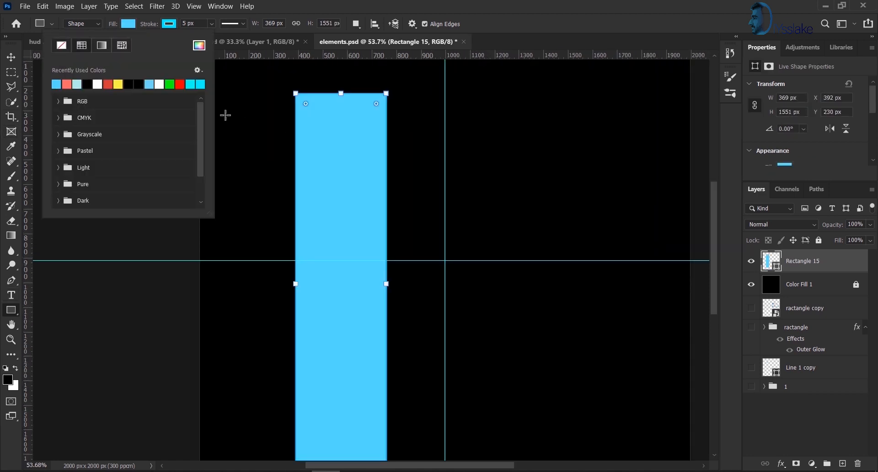
left_click(61, 50)
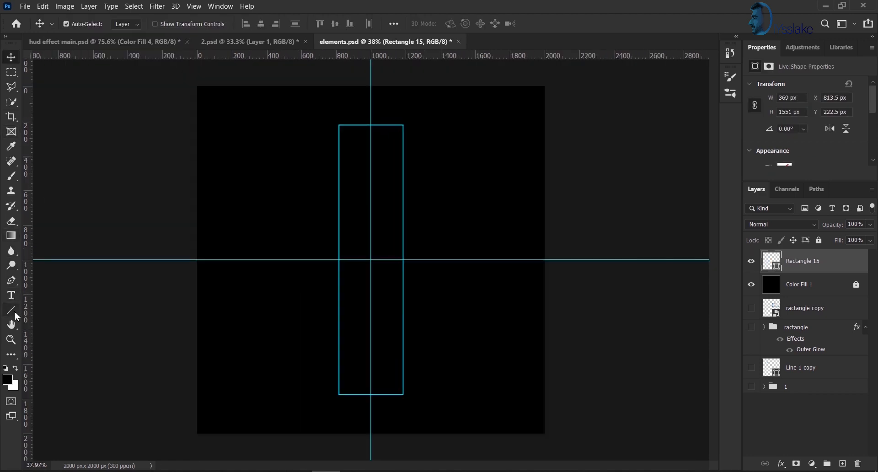
Draw a dashed vertical line about 1552 px long through the rectangle's centre, from its upper edge to its lower edge.
left_click(15, 313)
scroll(374, 151, "up", 11)
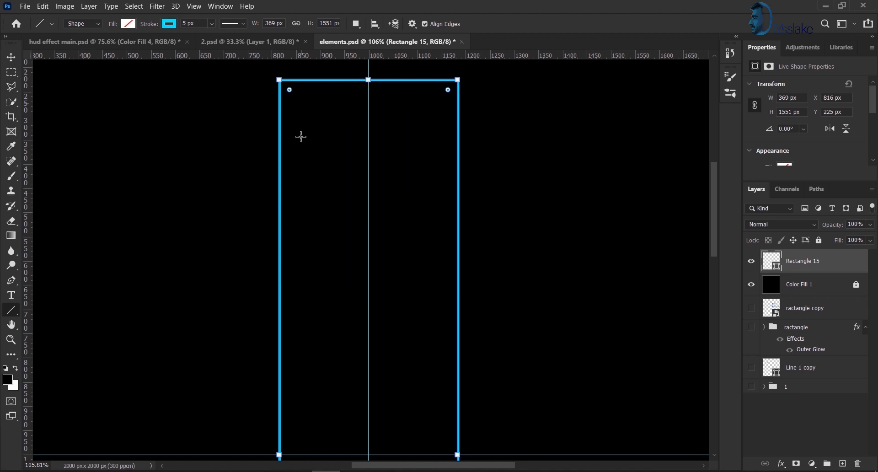
left_click(841, 464)
left_click(233, 23)
left_click(229, 73)
mouse_move(369, 80)
left_mouse_down()
mouse_move(368, 466)
mouse_move(369, 404)
left_mouse_up()
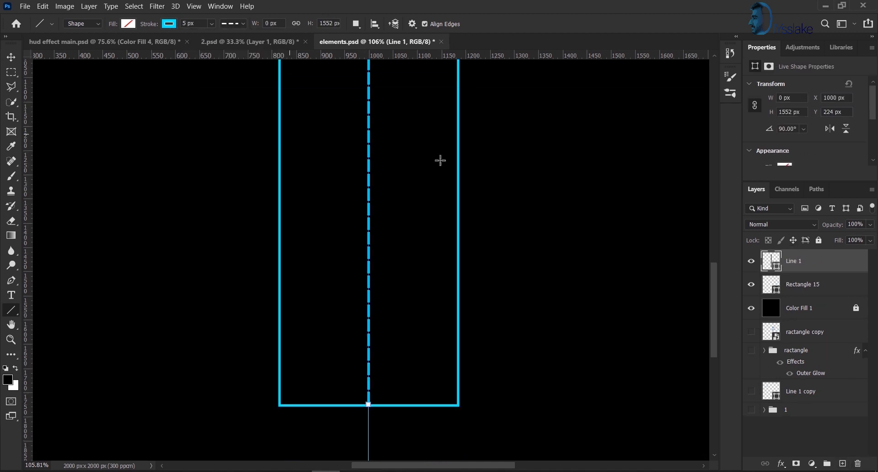
Customise the centre line's dashed stroke with a gap of 4.
left_click(239, 24)
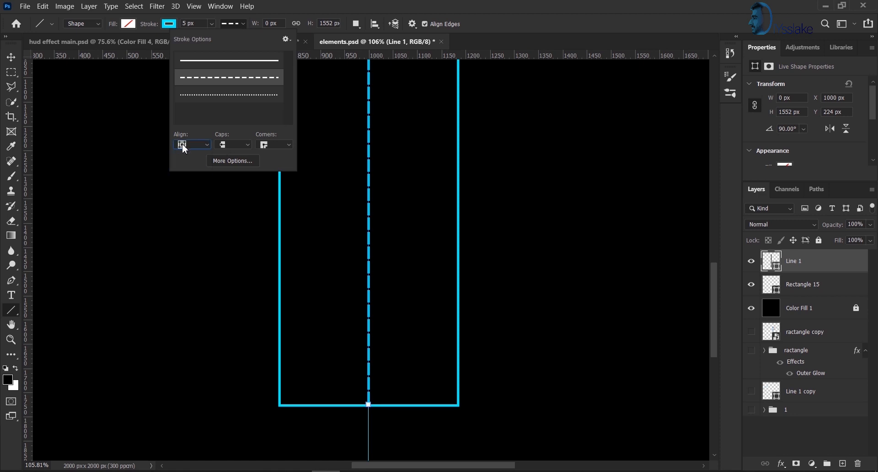
left_click(232, 161)
key("Return")
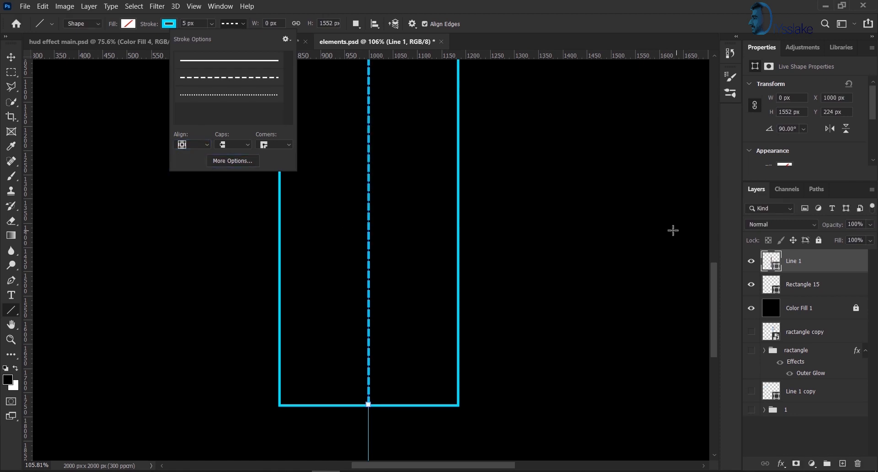
left_click(232, 160)
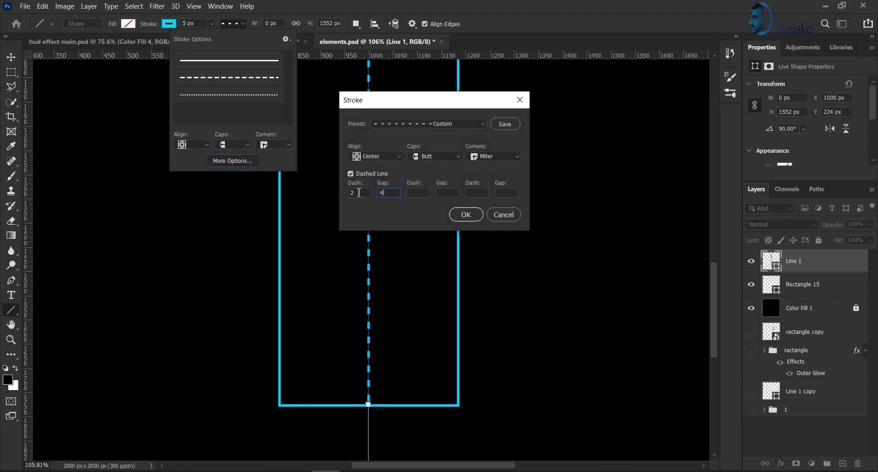
type("4")
left_click(456, 214)
Duplicate the dashed centre line and set the copy's stroke pattern to dash 1 and gap 16.
left_click_drag(513, 174, 530, 296)
key("ctrl+j")
left_click(240, 24)
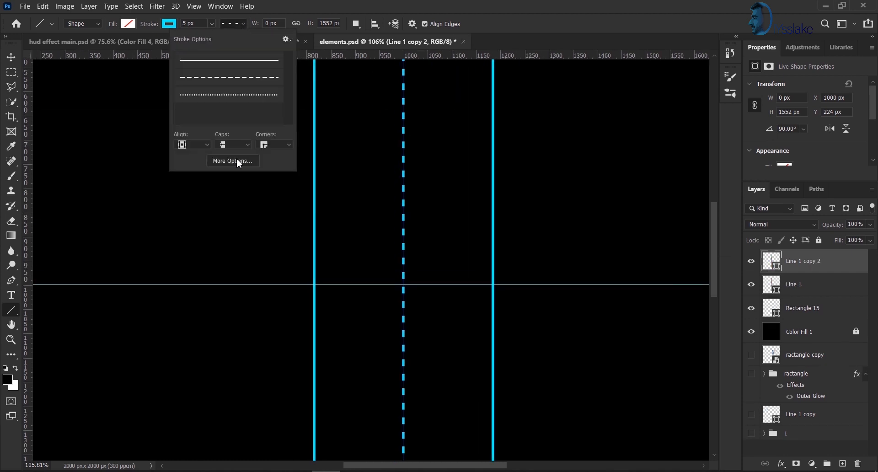
left_click(233, 161)
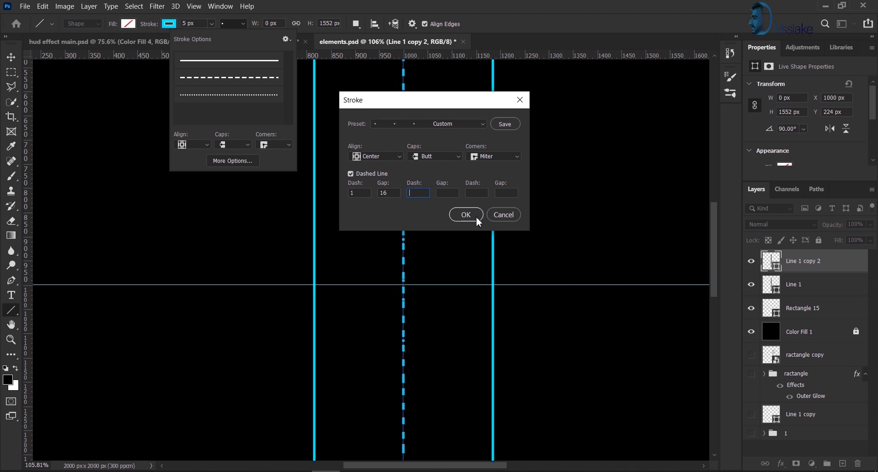
left_click(466, 215)
Add a red solid colour fill layer and clip it to the duplicated dashed line.
left_click(812, 464)
left_click(792, 259)
left_click(689, 206)
left_click(800, 190)
left_click(776, 276, "alt")
Merge the red colour fill and the duplicated dashed line into one layer.
left_click(12, 58)
left_click(426, 304)
scroll(426, 304, "down", 2)
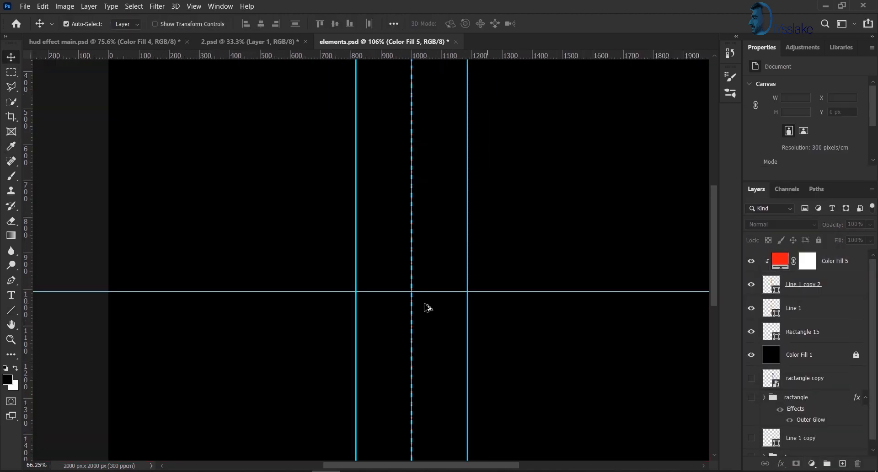
scroll(426, 304, "up", 7)
left_click(825, 284)
left_click(841, 269, "ctrl")
key("ctrl+e")
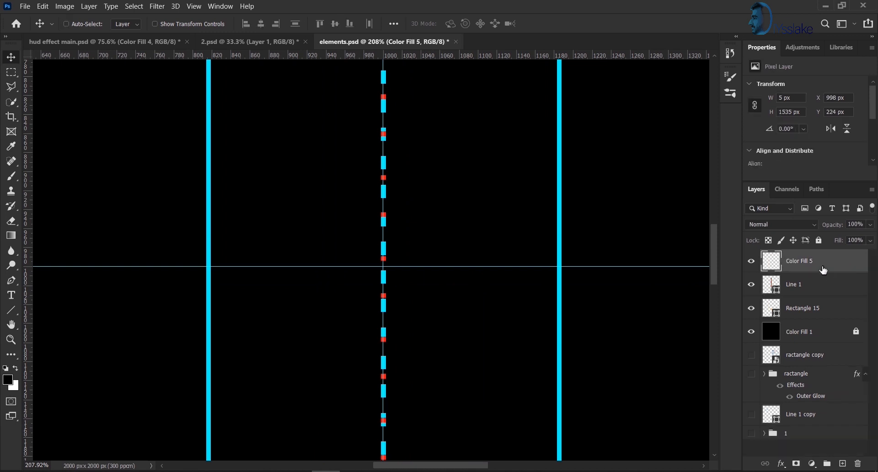
Stretch the red dashes sideways into ticks about 52 px wide, centred on the dashed line.
key("ctrl+t")
scroll(387, 260, "up", 8)
left_click_drag(365, 275, 452, 275)
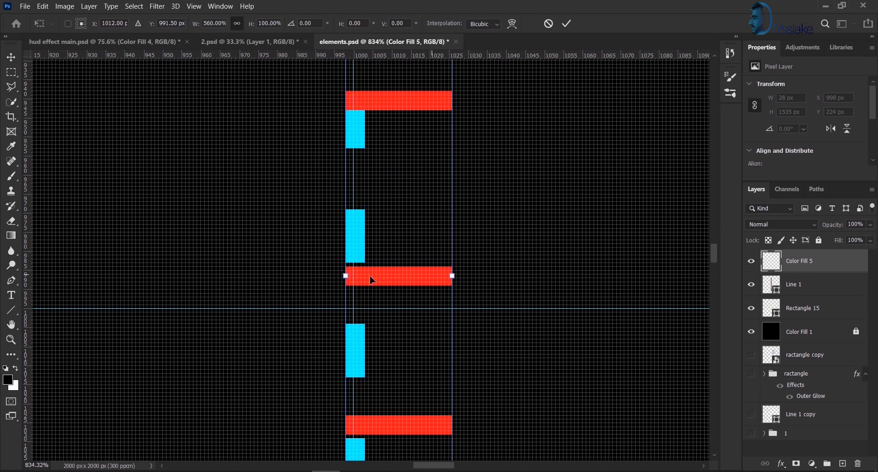
left_click_drag(345, 277, 239, 277)
scroll(239, 277, "down", 12)
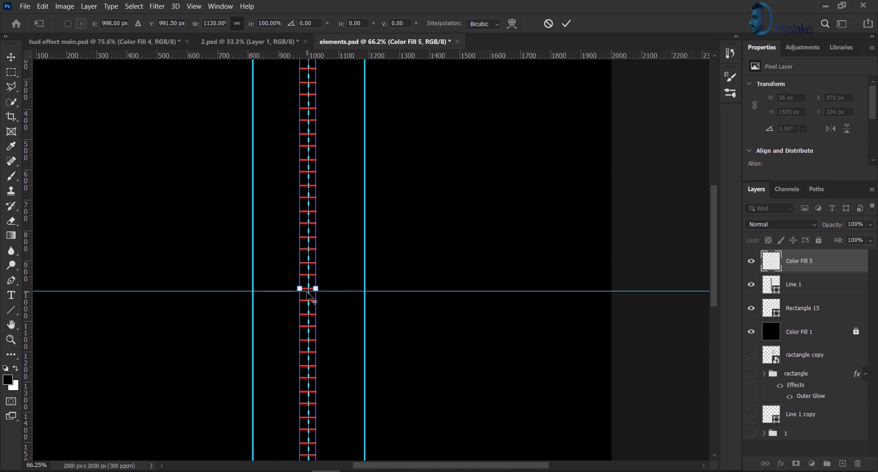
scroll(303, 280, "up", 4)
left_click_drag(300, 306, 302, 306)
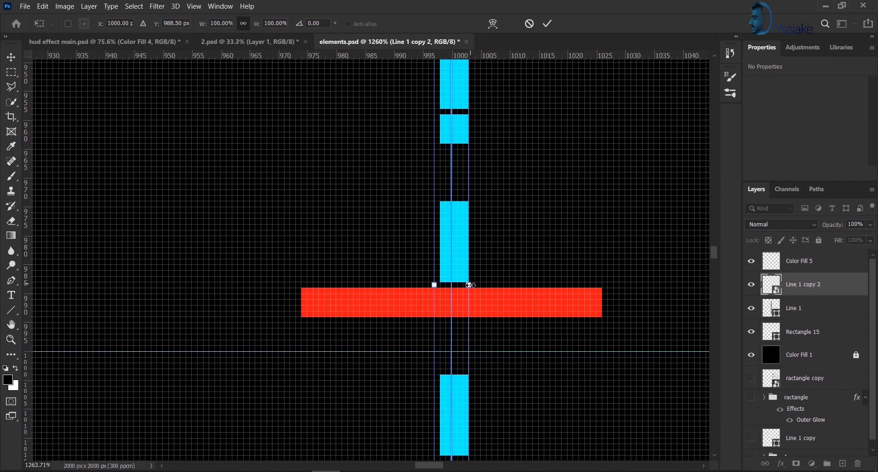
Stretch the cyan dashed line copy sideways to about 392 px, turning its dashes into rungs across the rectangle.
left_click_drag(470, 286, 706, 286)
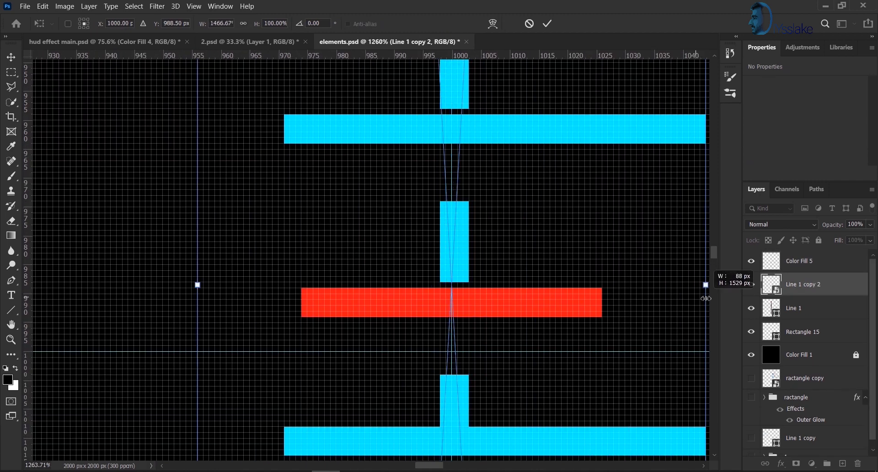
scroll(558, 299, "down", 4)
scroll(549, 311, "down", 3)
left_click_drag(493, 274, 664, 277)
left_click_drag(219, 276, 128, 277)
scroll(481, 325, "down", 6)
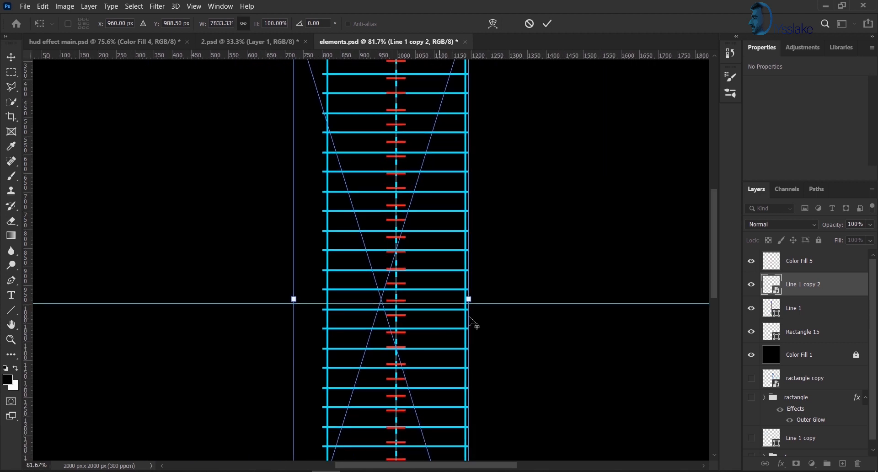
scroll(484, 325, "down", 1)
key("Return")
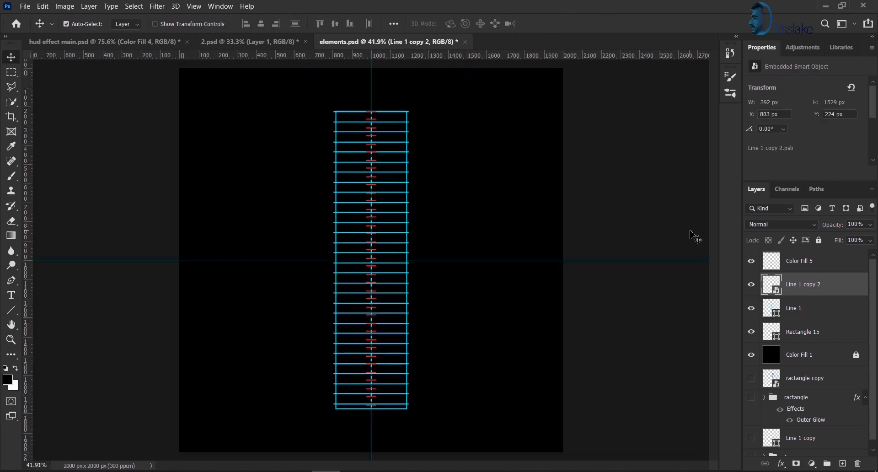
key("ctrl+t")
left_click_drag(363, 404, 371, 466)
key("Escape")
Stretch the cyan rungs vertically to about 5034 px tall and mask out those beyond the rectangle.
key("ctrl+t")
left_click_drag(364, 404, 371, 471)
scroll(403, 315, "down", 4)
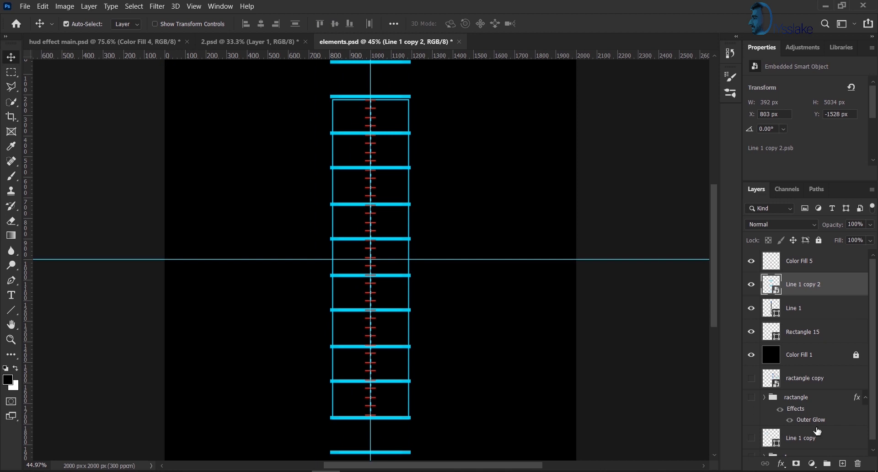
left_click(796, 464)
scroll(539, 276, "down", 3)
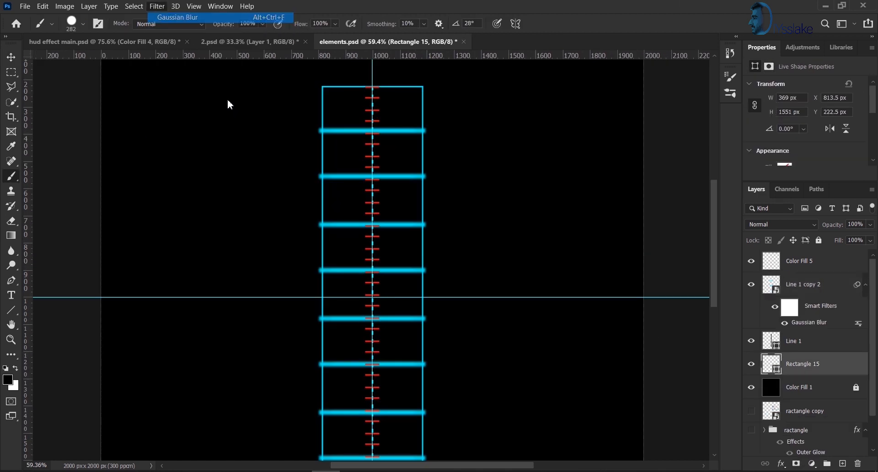
Apply the same Gaussian Blur to the rectangle outline and the red tick marks.
left_click(796, 341)
left_click(808, 290)
left_click(751, 365)
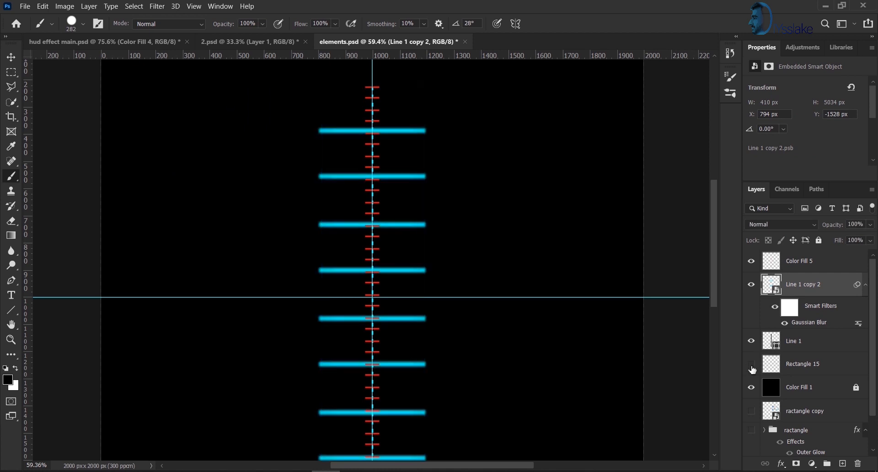
left_click(750, 265)
left_click(805, 260)
key("ctrl+alt+f")
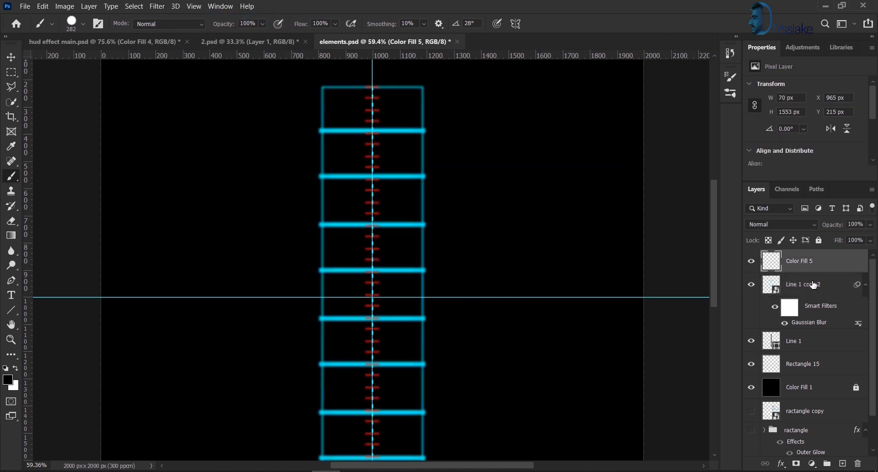
Apply Gaussian Blur to the red tick marks and add an Outer Glow to them.
left_click(156, 6)
mouse_move(241, 143)
left_click(313, 190)
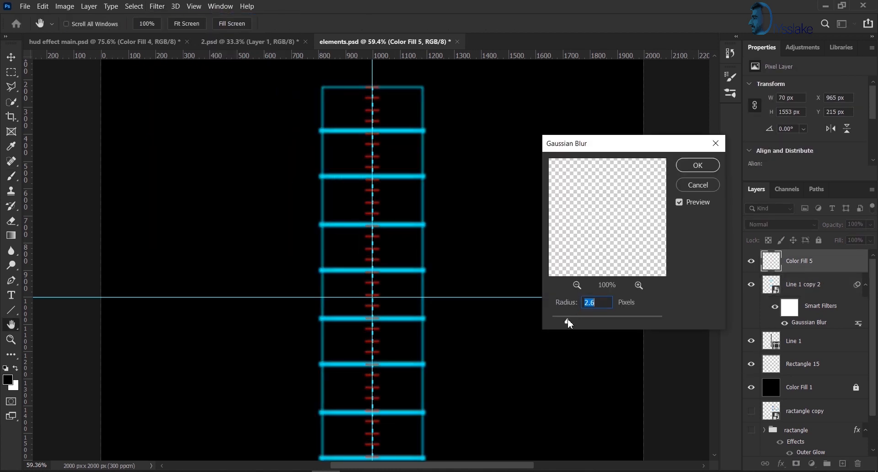
left_click(781, 464)
left_click(794, 451)
left_click(814, 215)
Blur the cyan centre dashed line with Gaussian Blur and add a blue Outer Glow at 20% opacity and 23% spread.
left_click(793, 363)
key("ctrl+alt+f")
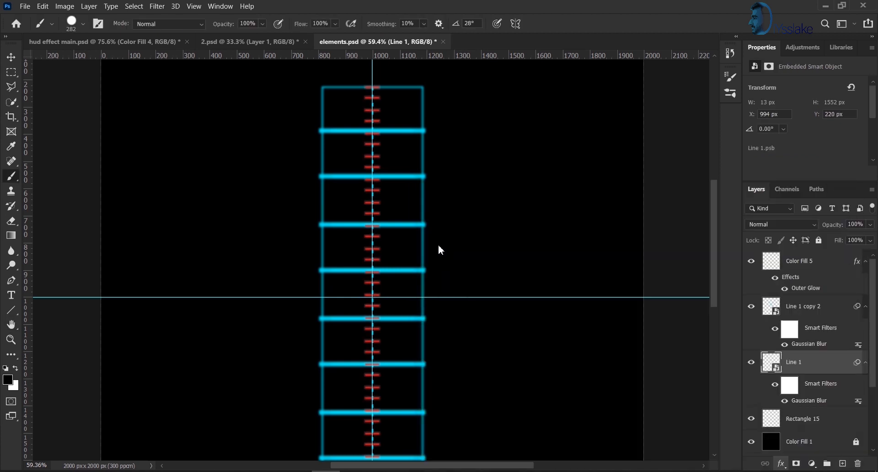
left_click(780, 464)
left_click(794, 451)
left_click(596, 273)
left_click(703, 285)
key("Return")
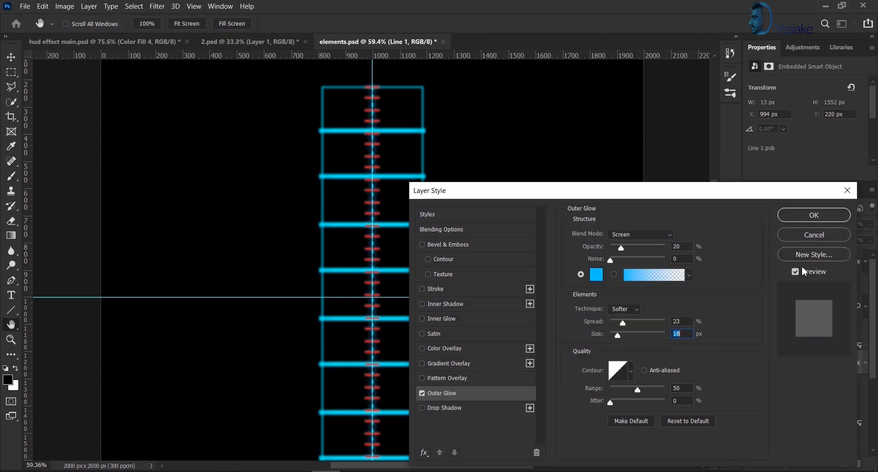
key("Return")
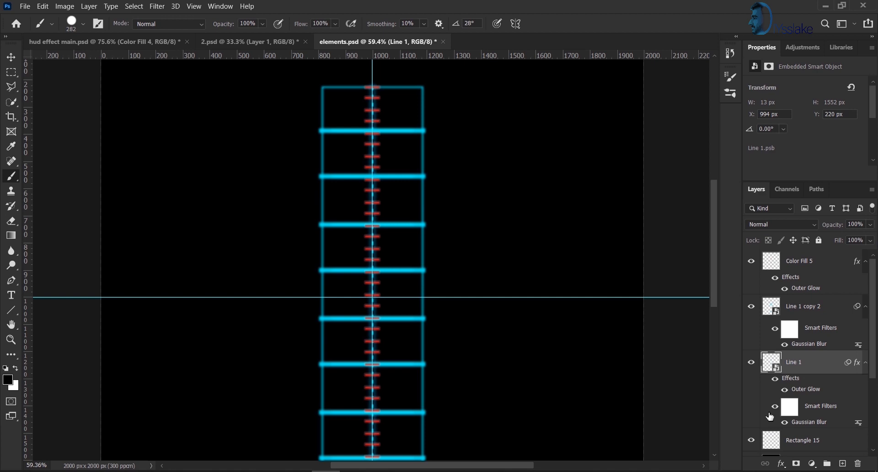
Add a blue Outer Glow to the ladder's rectangle outline and adjust its opacity, spread and size.
left_click(815, 445)
left_click(780, 464)
left_click(794, 451)
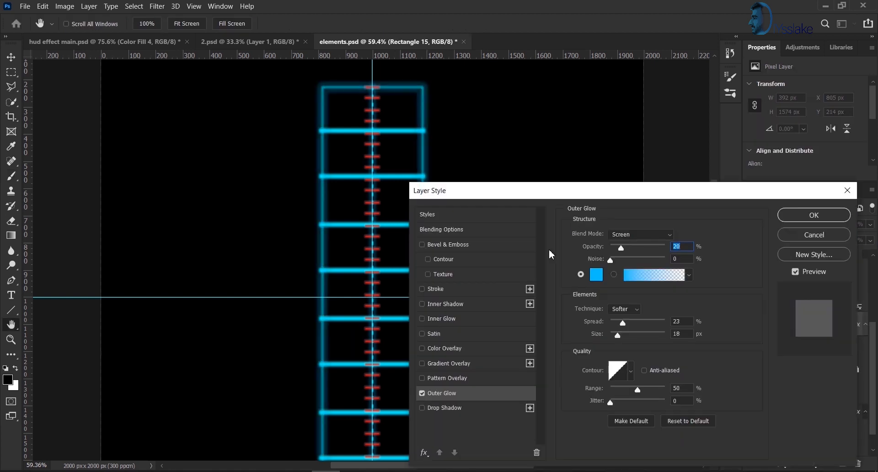
left_click_drag(701, 247, 702, 248)
left_click_drag(617, 335, 614, 336)
left_click_drag(623, 323, 636, 322)
left_click_drag(665, 248, 615, 248)
left_click_drag(615, 335, 625, 335)
mouse_move(637, 322)
left_mouse_down()
mouse_move(677, 321)
mouse_move(623, 323)
left_mouse_up()
left_click(814, 215)
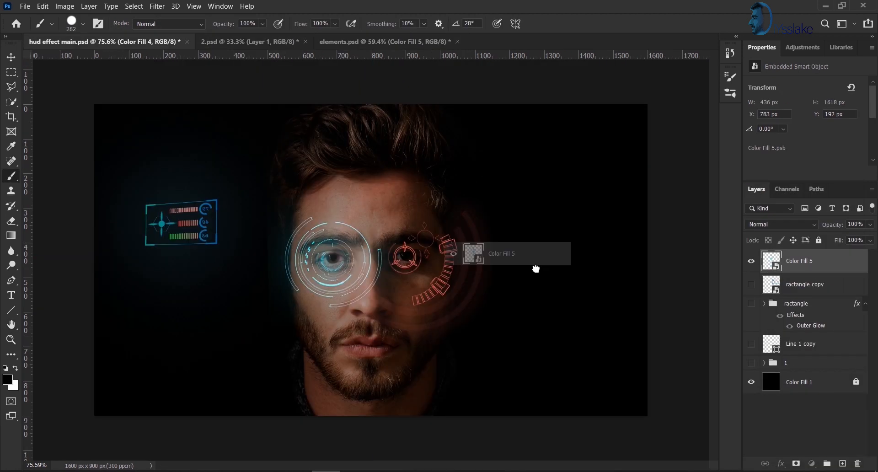
Place the finished ladder in hud effect main.psd, scaled down and skewed in perspective in the dark area beside the face.
key("ctrl+t")
left_click_drag(206, 269, 439, 284)
left_click_drag(662, 156, 653, 159)
left_click_drag(662, 380, 643, 375)
left_click_drag(647, 160, 633, 169)
mouse_move(642, 375)
left_mouse_down()
mouse_move(621, 343)
mouse_move(594, 329)
left_mouse_up()
mouse_move(633, 169)
left_mouse_down()
mouse_move(608, 169)
mouse_move(622, 171)
left_mouse_up()
In elements.psd, draw two tall overlapping rounded rectangles with a 5 px red stroke and no fill, each about 213 px wide.
left_click_drag(356, 114, 392, 361)
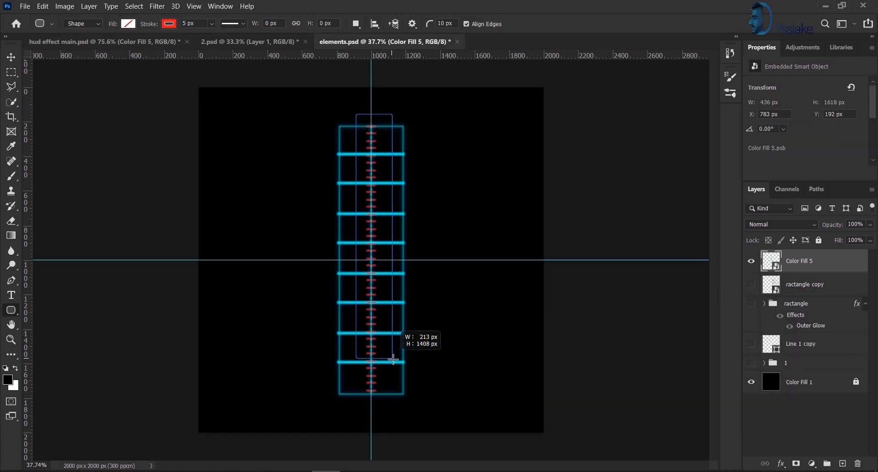
scroll(363, 136, "up", 5)
mouse_move(369, 77)
left_mouse_down()
mouse_move(432, 467)
mouse_move(432, 456)
left_mouse_up()
scroll(473, 281, "down", 3)
left_click(11, 57)
key("ctrl+t")
key("Return")
Combine both rounded rectangles into a smart object and add a red Outer Glow at 53% opacity and 17% spread, increasing its size.
left_click(822, 292, "shift")
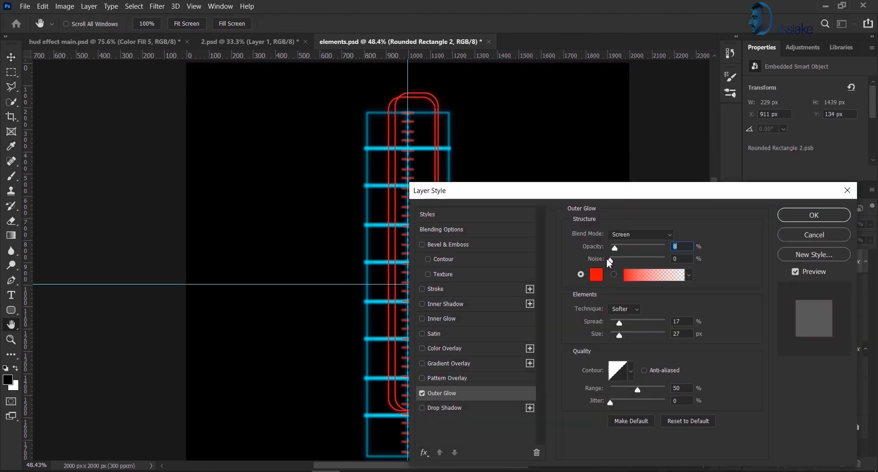
left_click_drag(618, 248, 639, 251)
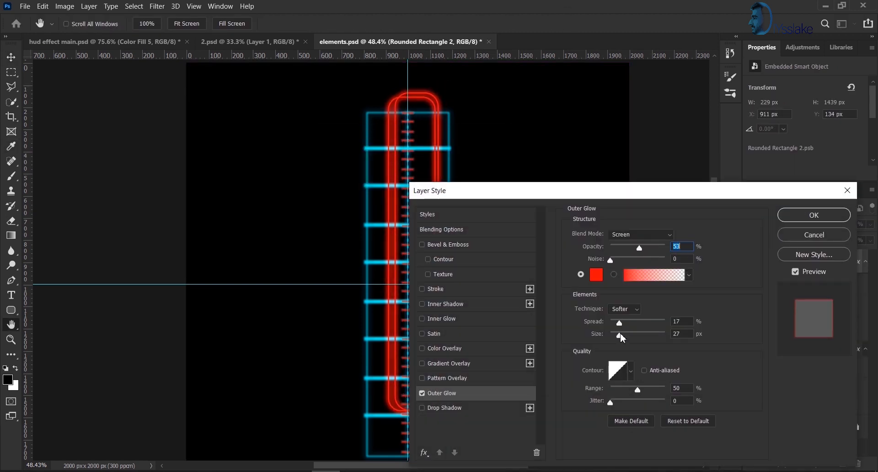
left_click_drag(619, 334, 633, 336)
left_click(814, 215)
Copy the glowing red rounded rectangles into hud effect main.psd and convert the layer to a smart object.
left_click_drag(817, 264, 562, 243)
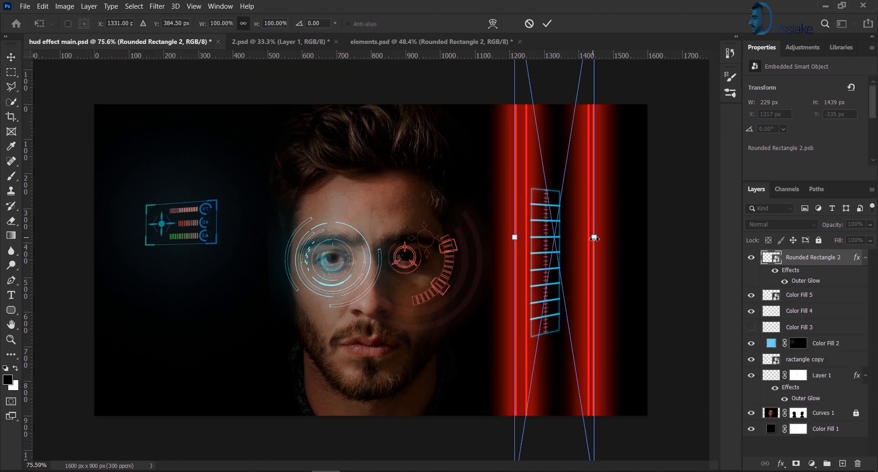
right_click(827, 258)
left_click(694, 275)
Shrink the red rounded rectangles to about 76 by 306 px, tilt them to fit inside the ladder and add an Outer Glow.
key("ctrl+t")
left_click_drag(624, 238, 567, 255)
scroll(535, 257, "up", 10)
scroll(601, 300, "down", 1)
scroll(601, 297, "down", 3)
left_click_drag(617, 232, 600, 229)
left_click_drag(622, 100, 615, 127)
left_click_drag(616, 127, 612, 139)
key("Return")
scroll(563, 364, "down", 4)
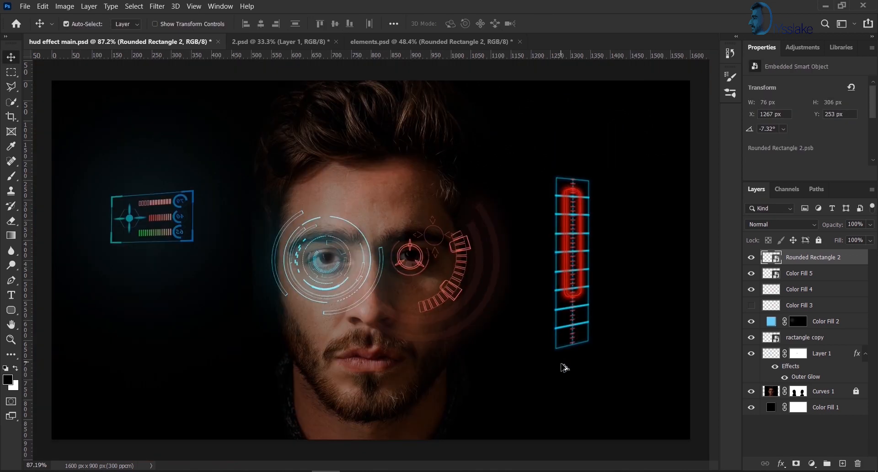
left_click(782, 463)
left_click(793, 443)
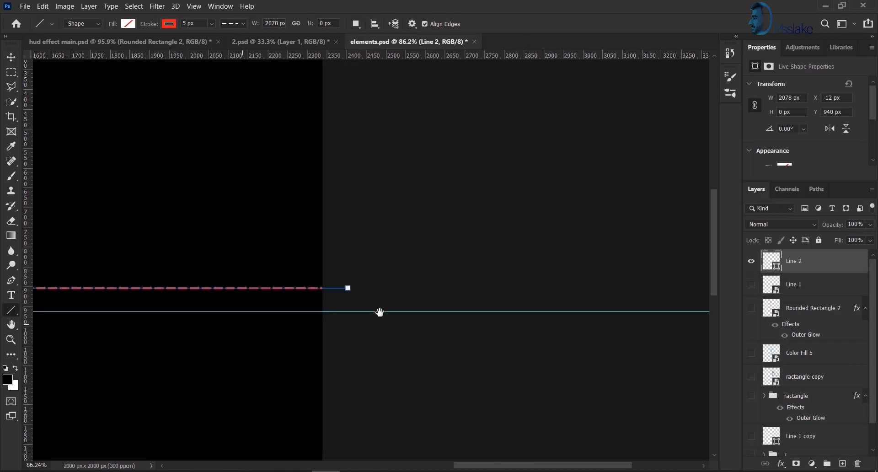
In elements.psd, set the red horizontal line's stroke to 3 px with a dash of 2 and a gap of 2.
left_click(233, 24)
key("Escape")
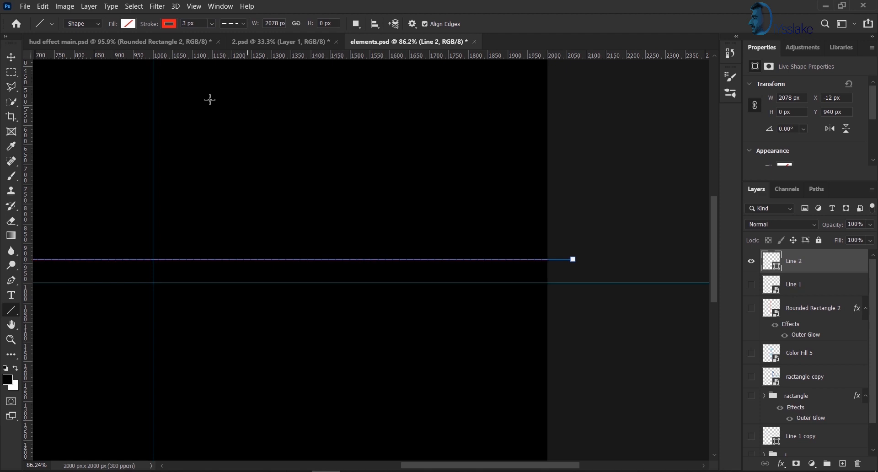
key("v")
left_click(836, 103)
scroll(727, 234, "down", 2)
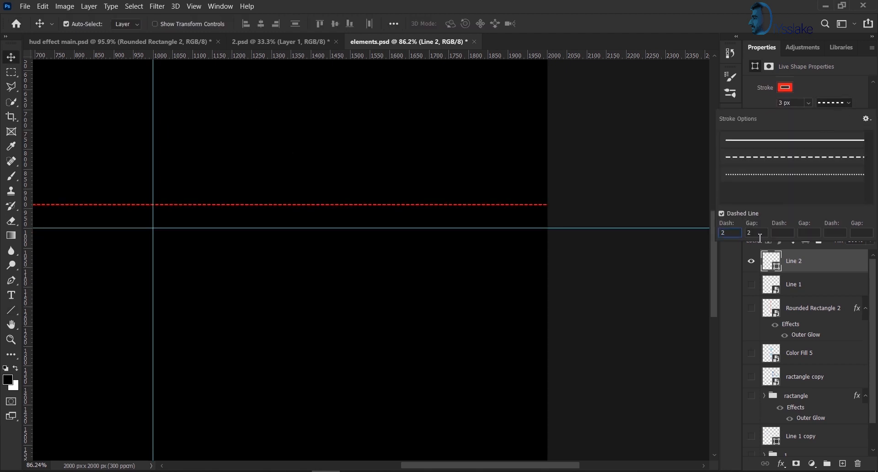
Convert the red dashed line to a smart object and stretch it vertically to about 31 px tall.
right_click(800, 262)
left_click(690, 147)
key("ctrl+t")
scroll(155, 203, "up", 6)
left_click_drag(198, 207, 204, 170)
key("Return")
Narrow the red tick strip horizontally to about 54% of its width.
scroll(465, 264, "down", 10)
key("ctrl+t")
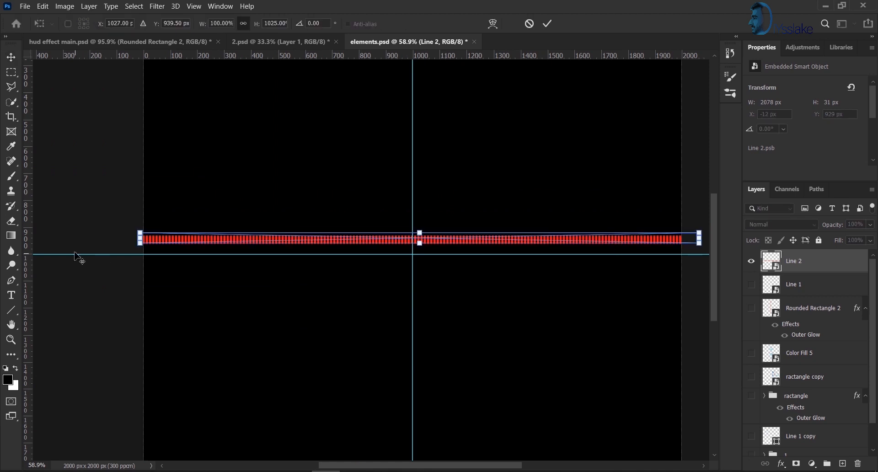
scroll(83, 257, "up", 5)
left_click_drag(264, 297, 645, 303)
left_click_drag(646, 320, 135, 296)
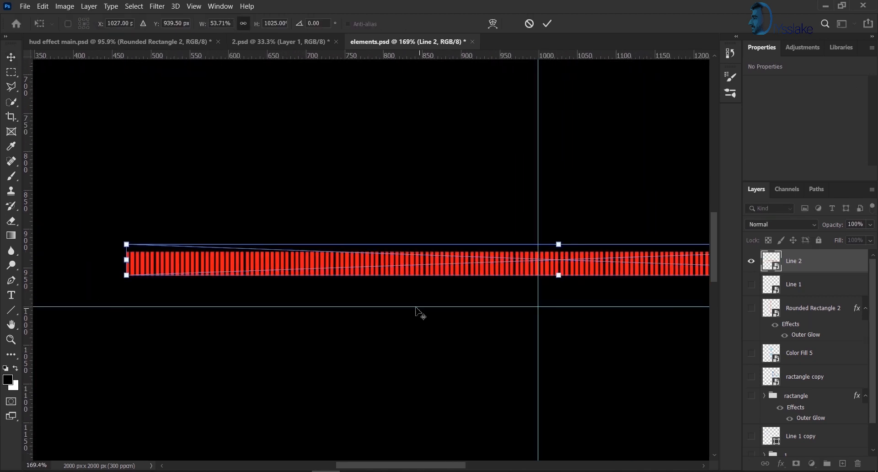
scroll(353, 324, "down", 3)
left_click_drag(255, 341, 120, 316)
left_click(551, 24)
Convert the red tick strip to a smart object and bend it into an arc with the Polar Coordinates filter.
key("alt+t")
right_click(815, 262)
left_click(723, 108)
left_click(157, 7)
mouse_move(232, 165)
left_click(320, 185)
left_click(519, 117)
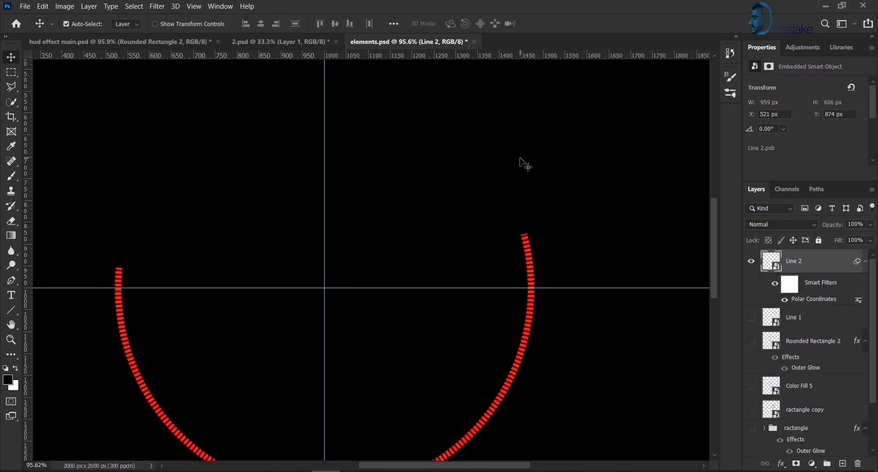
scroll(520, 160, "down", 3)
Convert the bent red arc to a smart object and copy it into hud effect main.psd.
right_click(833, 267)
left_click(722, 108)
left_click_drag(793, 262, 533, 298)
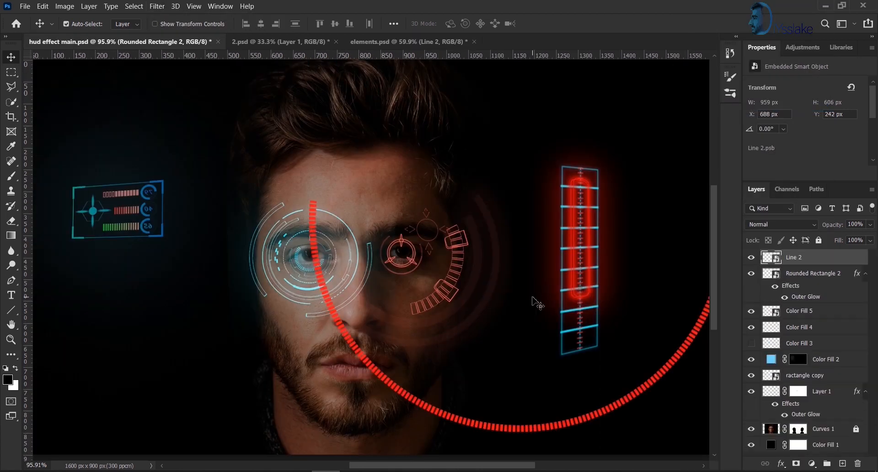
Scale the red arc down to about 64%, rotate it to about -117.8° and position it around the eye with the red HUD.
key("ctrl+t")
scroll(508, 321, "down", 5)
left_click_drag(199, 237, 298, 237)
left_click_drag(679, 400, 677, 167)
left_click_drag(514, 259, 453, 281)
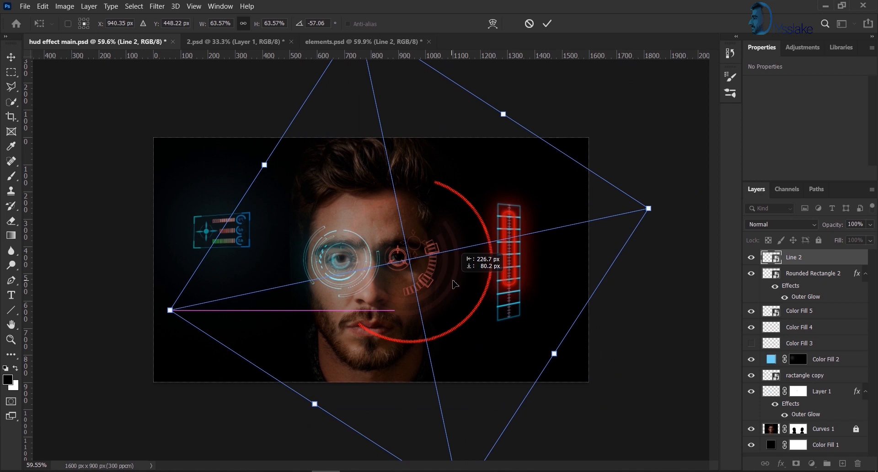
left_click_drag(555, 354, 535, 342)
left_click(547, 23)
key("ctrl+t")
left_click_drag(650, 235, 520, 4)
left_click(547, 23)
Set the arc's blend mode to Luminosity and give it a blue Outer Glow with adjusted size and opacity.
left_click(781, 224)
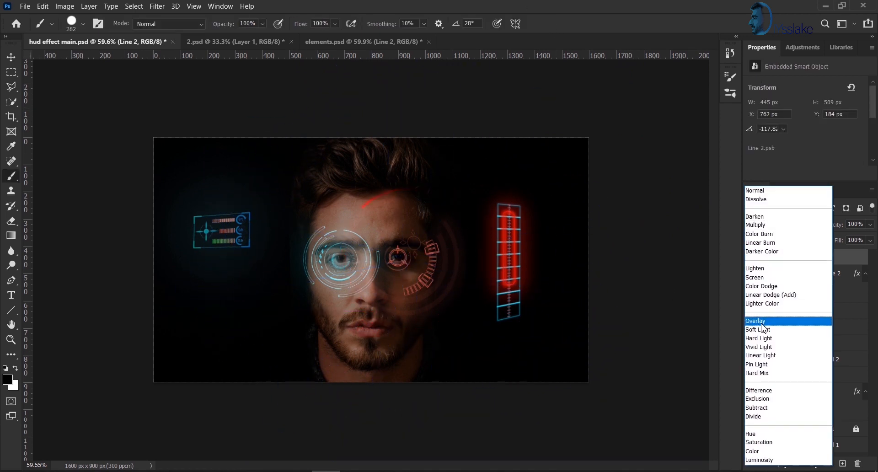
left_click(759, 460)
left_click(781, 464)
left_click(794, 451)
left_click_drag(544, 190, 615, 201)
left_click(652, 287)
left_click(696, 261)
left_click(602, 197)
left_click(572, 195)
left_click(796, 191)
left_click_drag(674, 348, 692, 348)
left_click_drag(677, 259, 672, 260)
left_click(851, 227)
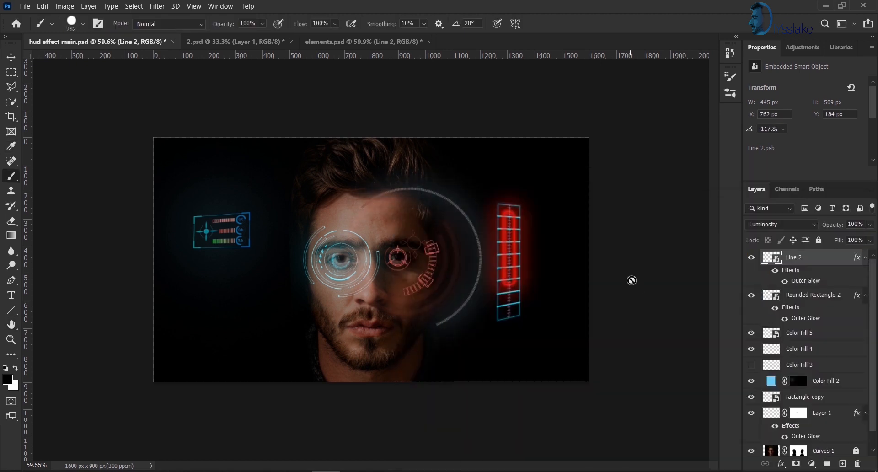
In elements.psd, draw a solid blue bar about 585 by 52 px with a rounded 268 by 117 px block overlapping its end.
left_click(169, 24)
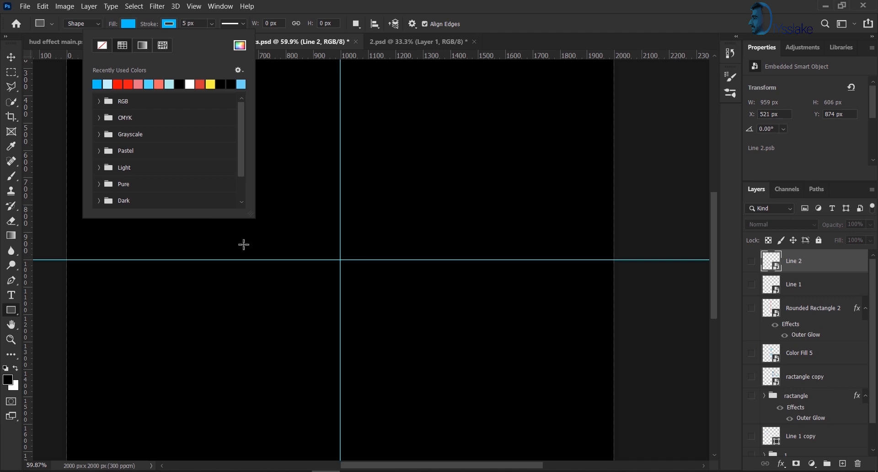
left_click_drag(239, 246, 428, 260)
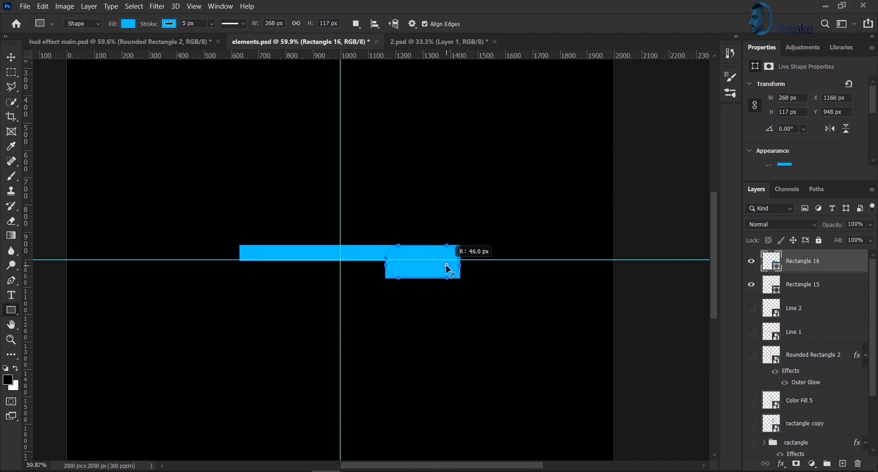
left_click(245, 256)
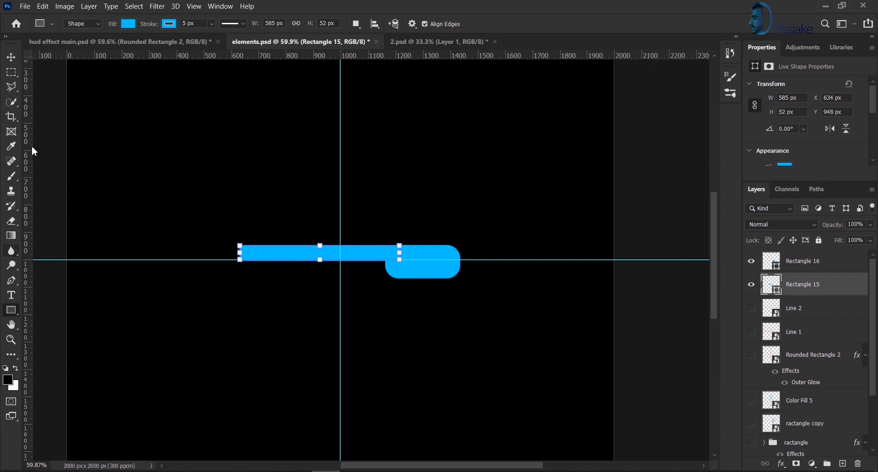
Merge the blue bar and rounded block into one shape and place copies below and above it.
left_click(422, 273)
left_click(320, 252)
left_click(422, 273, "shift")
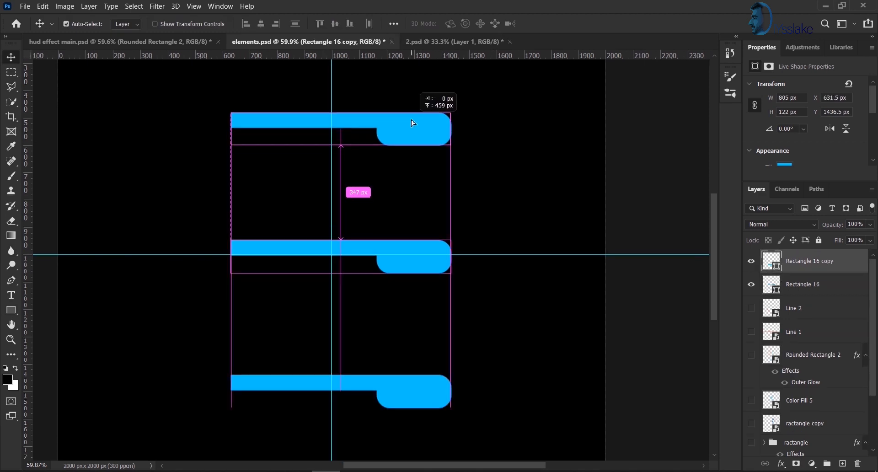
left_click_drag(412, 121, 412, 120)
scroll(525, 267, "up", 3)
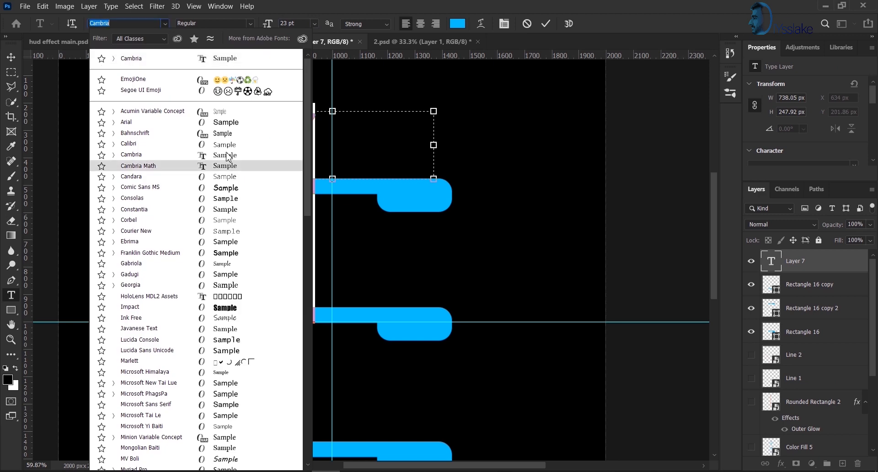
Add blue italic text "97" and "full" above the upper bar and scale "full" down to about 77%.
left_click(138, 166)
left_click(14, 56)
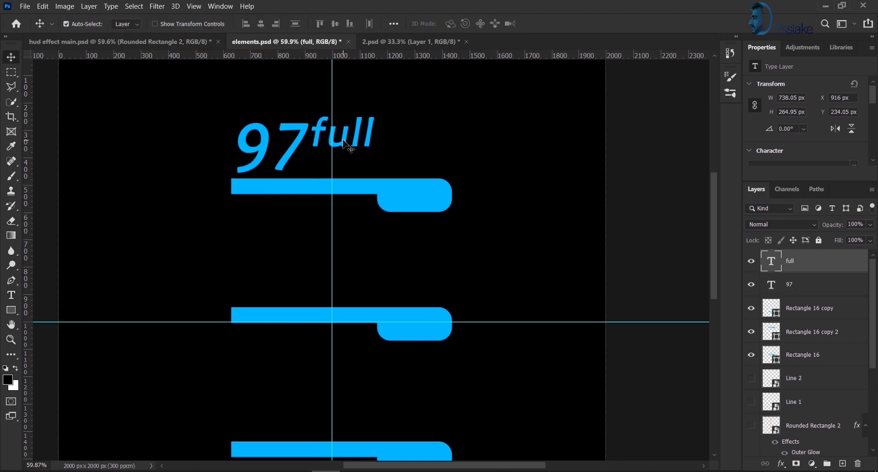
key("ctrl+t")
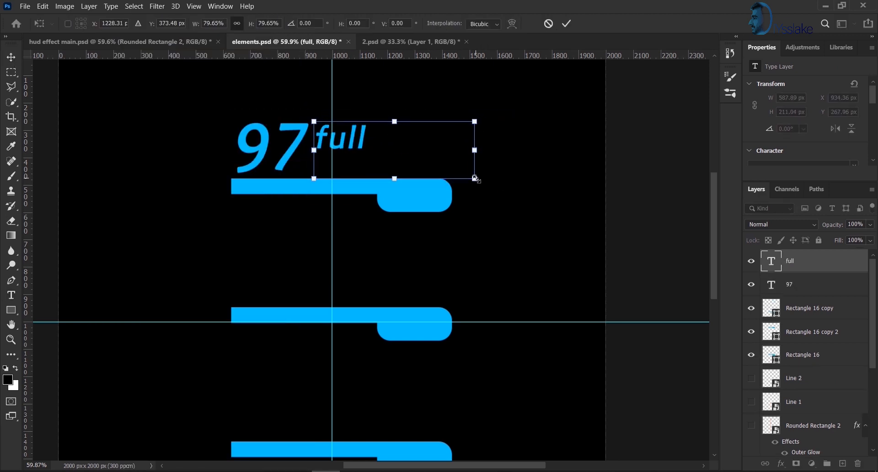
left_click_drag(475, 179, 468, 176)
Duplicate the "full" text just beneath itself and change the copy to "%".
left_click(809, 265)
left_click_drag(343, 169, 344, 169)
double_click(772, 262)
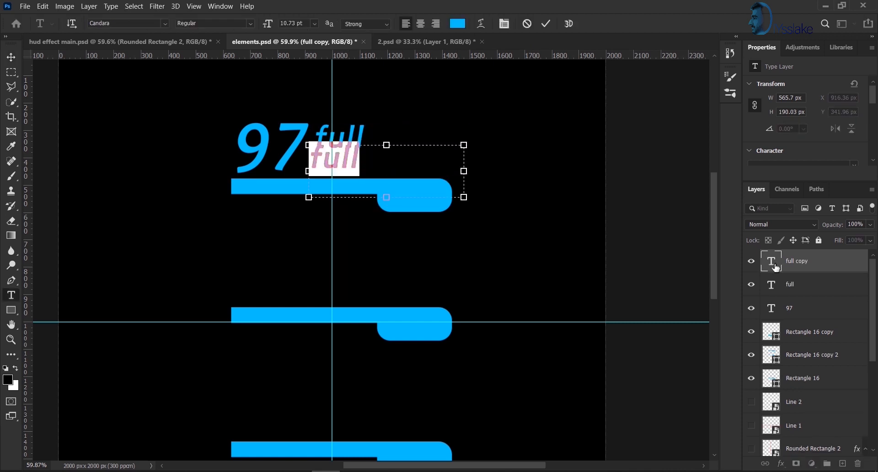
left_click(11, 58)
Combine the "97", "full" and "%" texts into a smart object and copy it above the middle and lower bars.
left_click_drag(319, 165, 290, 273)
left_click(815, 308, "shift")
right_click(817, 260)
left_click(732, 143)
left_click_drag(290, 274, 289, 402)
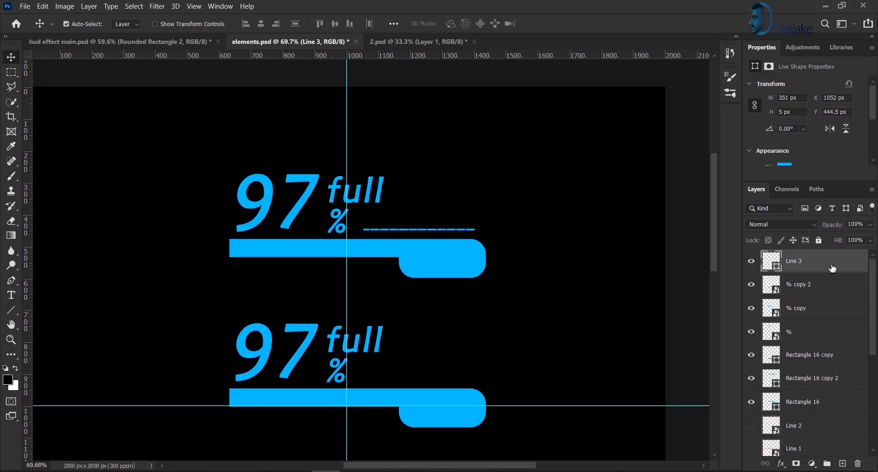
Repeat the short blue dashed line, as a smart object, beside the other two readings and merge the readout layers.
right_click(831, 265)
left_click(803, 92)
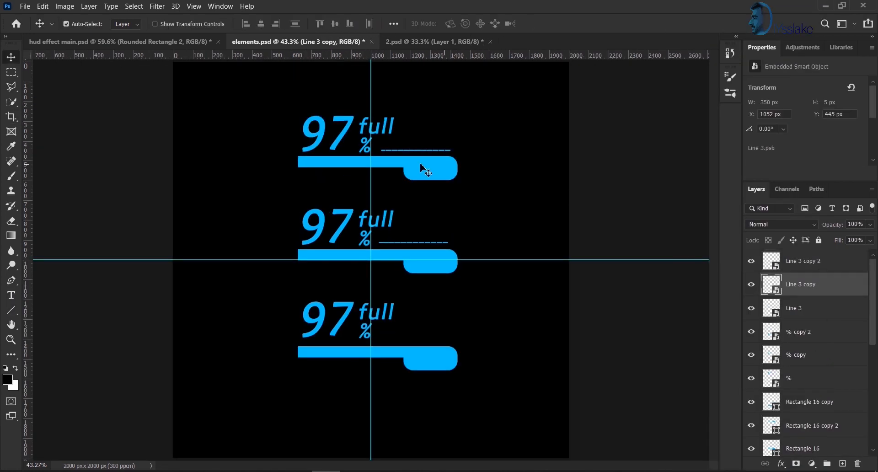
right_click(820, 361)
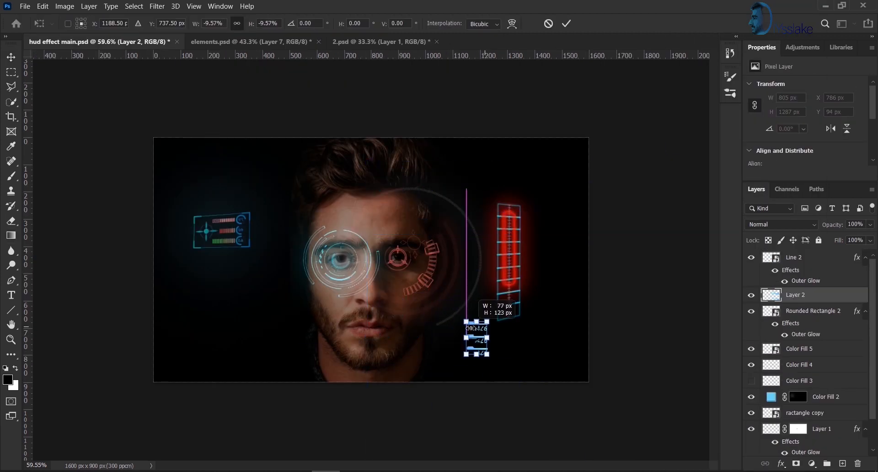
In hud effect main.psd, mirror and shrink the readout to about 136 by 242 px, skewing it beside the red ladder.
left_click_drag(471, 328, 513, 336)
scroll(496, 339, "up", 3)
left_click_drag(569, 374, 632, 329)
left_click_drag(661, 279, 653, 283)
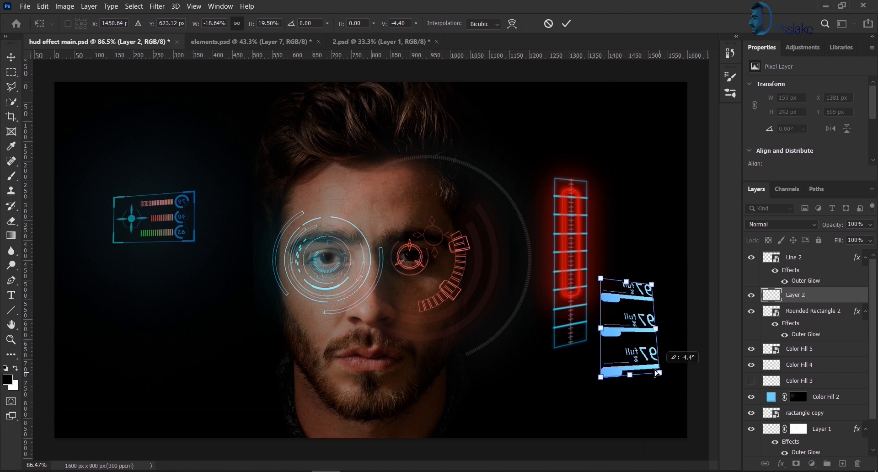
key("Return")
Add a light blue Outer Glow to the readout at 10% opacity, 17% spread and 35 px size.
key("g")
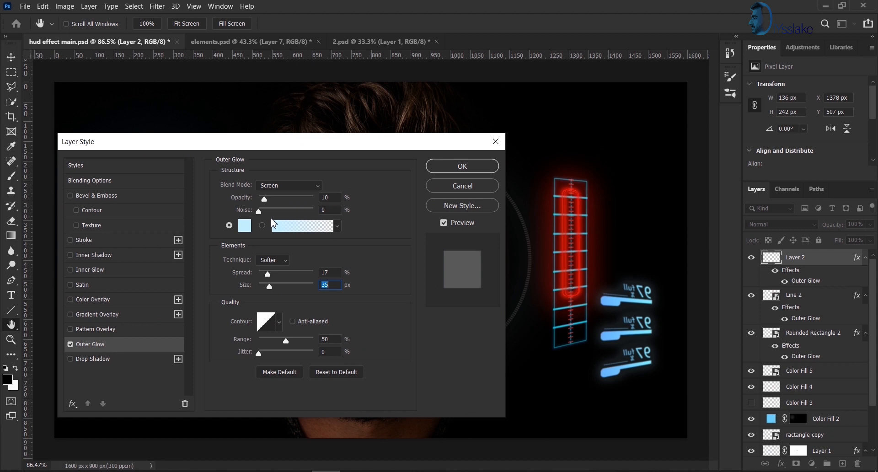
left_click(460, 165)
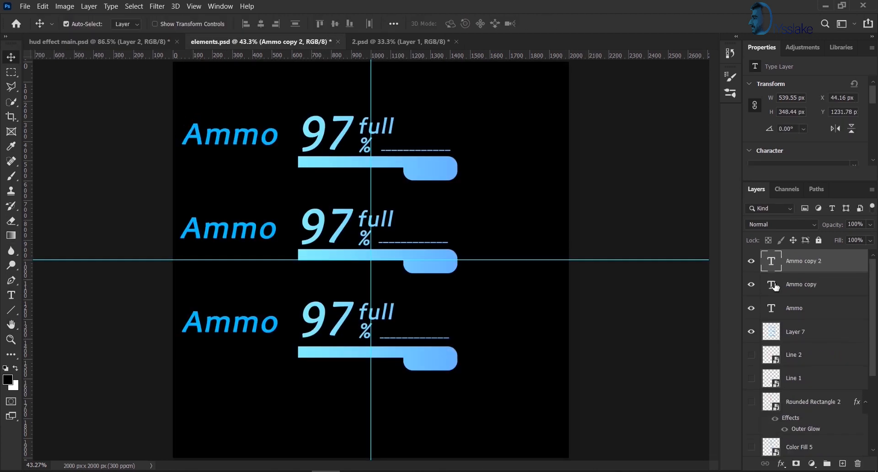
Change the middle "Ammo" label to "Body" and the lower one to "Suit", and merge the three labels into one smart object.
double_click(771, 285)
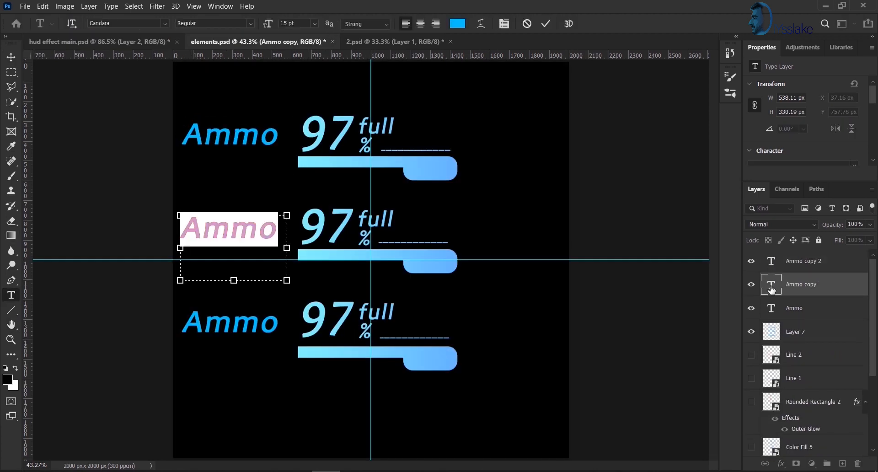
double_click(771, 261)
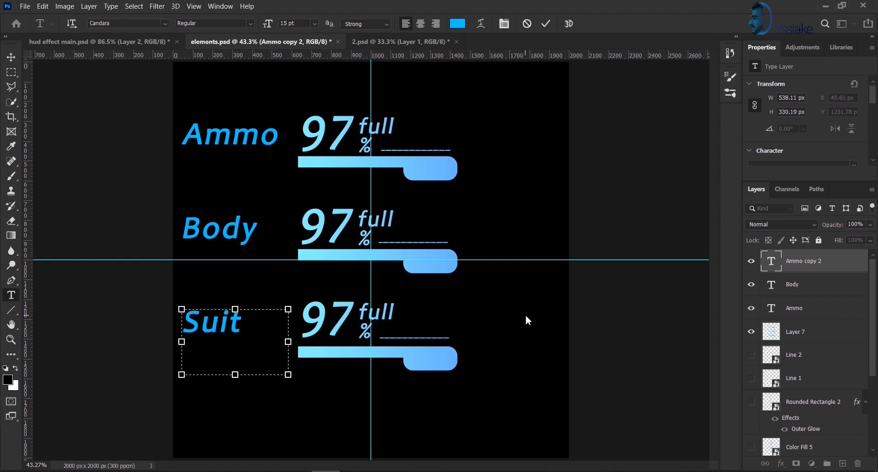
key("ctrl+Return")
key("v")
left_click(841, 306, "shift")
key("ctrl+e")
Bring the label set into hud effect main.psd, mirrored and shrunk beside the 97% readouts.
left_click_drag(823, 263, 642, 342)
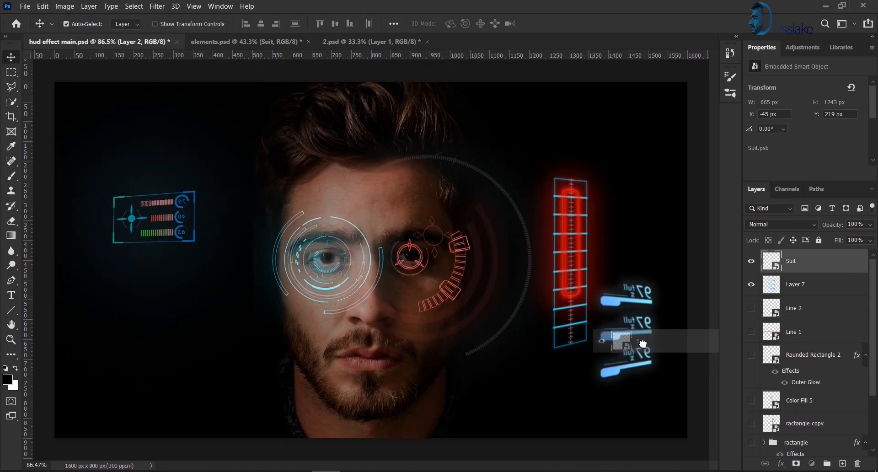
key("ctrl+t")
left_click_drag(502, 86, 614, 290)
left_click_drag(662, 339, 677, 319)
scroll(677, 334, "up", 5)
Skew the labels to match the readouts' perspective and apply a Gaussian Blur of 1.5 pixels.
left_click_drag(568, 435, 580, 412)
left_click_drag(688, 218, 679, 238)
left_click_drag(687, 412, 679, 397)
left_click_drag(638, 319, 654, 321)
left_click_drag(696, 399, 689, 387)
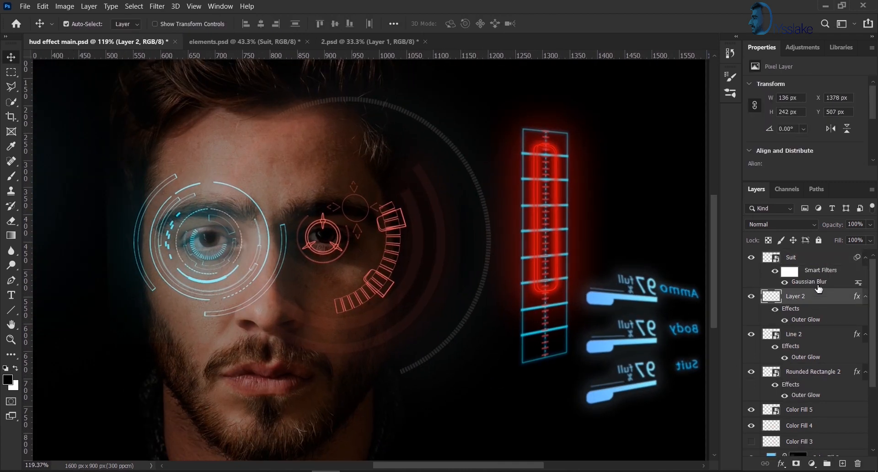
key("ctrl+alt+f")
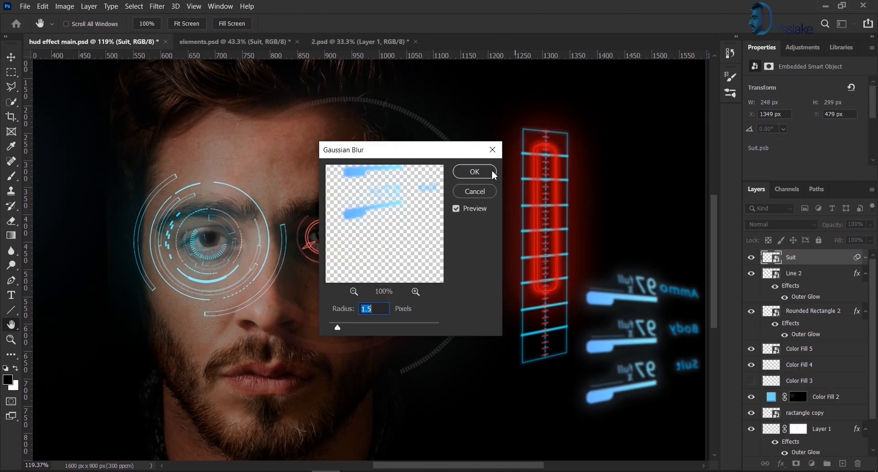
left_click(492, 173)
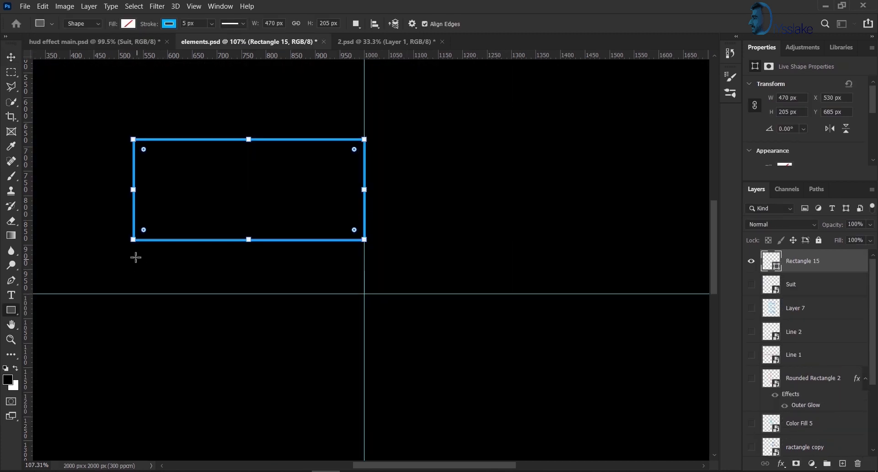
In elements.psd, draw a thin horizontal rectangle below the large one and a vertical rectangle of about 54 by 271 px beside it.
left_click_drag(397, 271, 398, 271)
left_click_drag(371, 138, 389, 214)
left_click_drag(398, 272, 398, 271)
Draw a triangle, rotate it 90° and fit it against the vertical rectangle as an arrowhead about 76 px wide and 268 px tall.
right_click(11, 310)
left_click(55, 344)
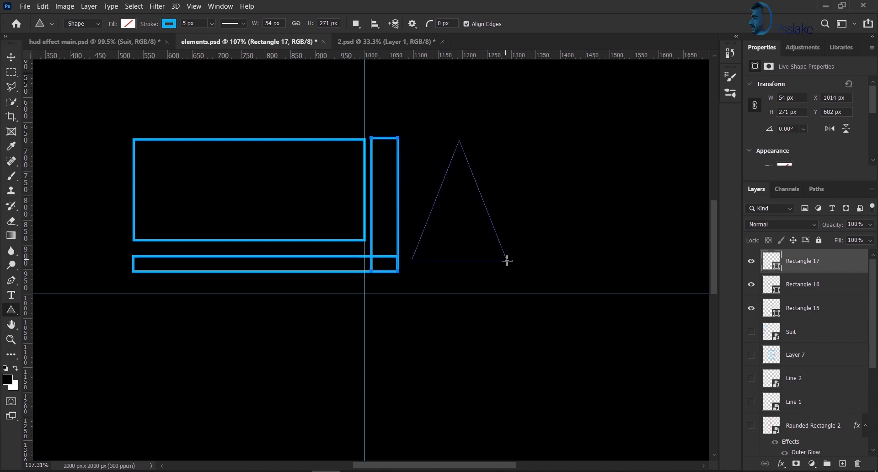
left_click_drag(507, 260, 506, 261)
key("ctrl+t")
left_click_drag(525, 126, 579, 276)
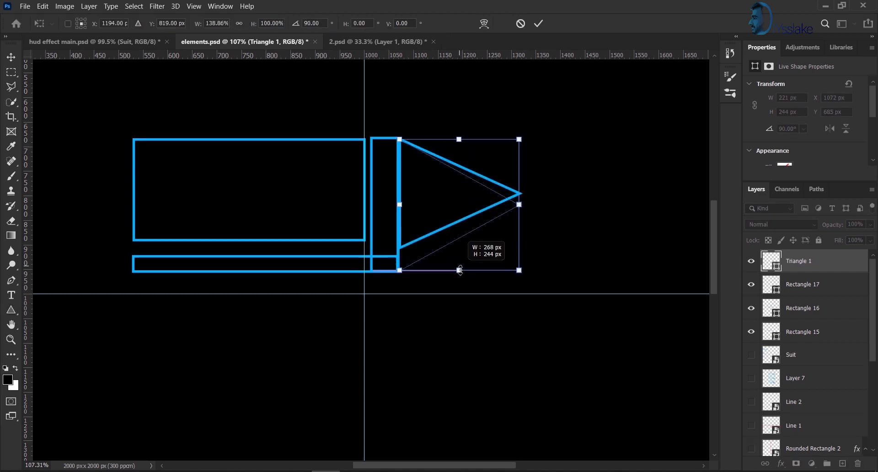
Fill the triangle, the vertical rectangle and the thin horizontal rectangle with solid blue.
left_click(817, 314, "shift")
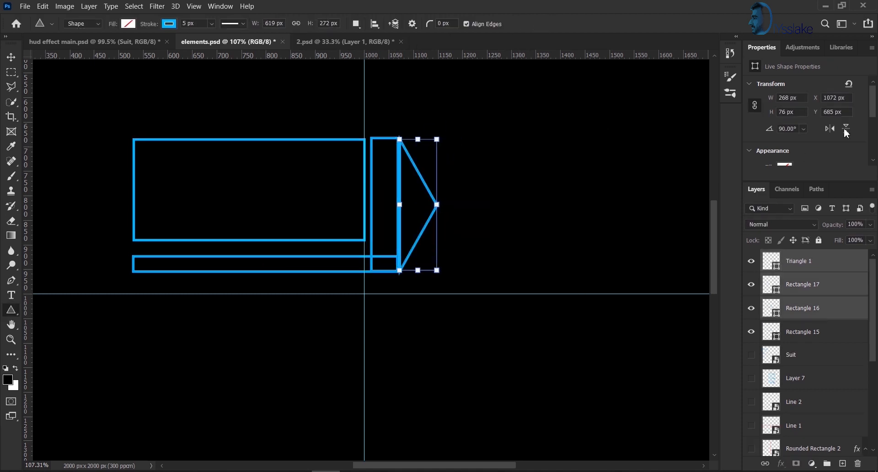
scroll(842, 133, "down", 1)
left_click(785, 135)
left_click(743, 196)
left_click(735, 359)
key("v")
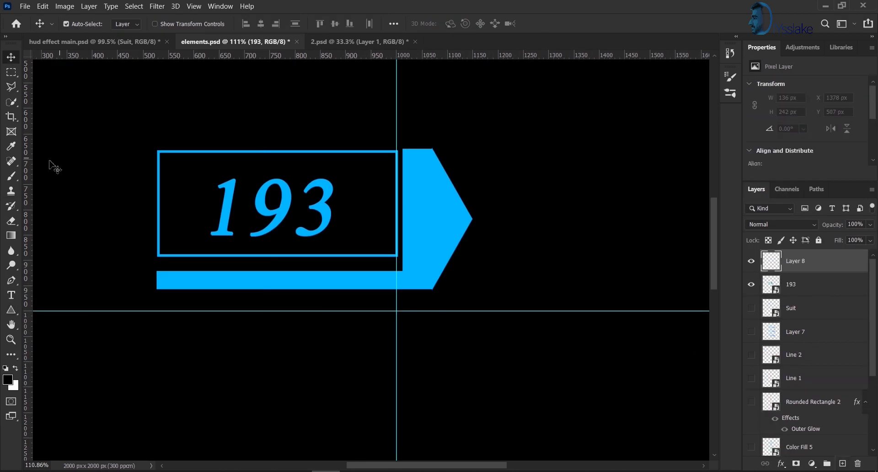
Place the "193" badge in hud effect main.psd, shrunk and skewed next to the lower part of the red ladder.
right_click(784, 256)
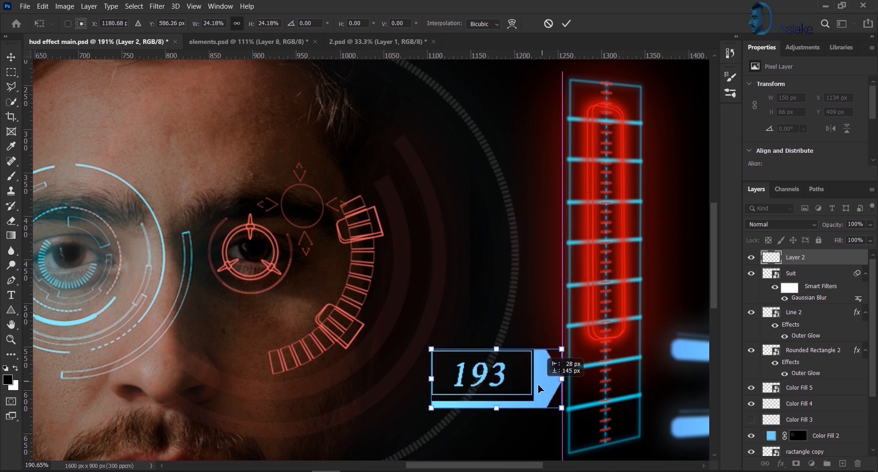
left_click_drag(544, 397, 545, 403)
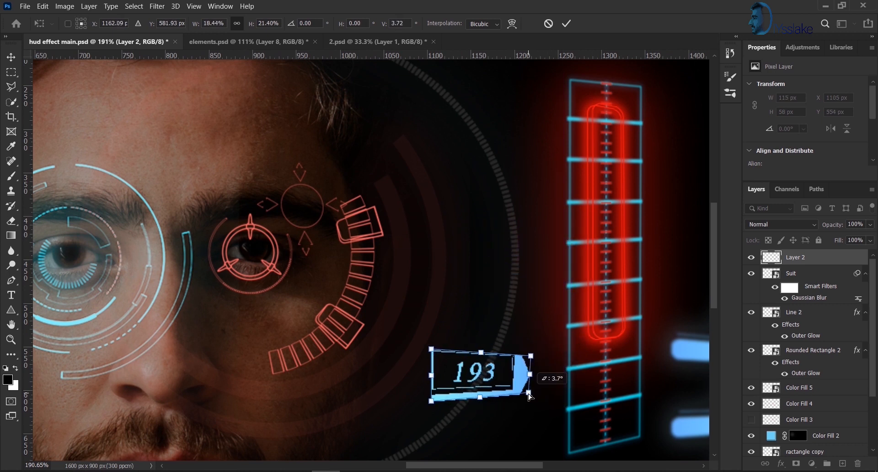
key("Return")
Soften the "193" badge with a Gaussian Blur.
left_click(157, 7)
left_click(177, 17)
key("ctrl+z")
left_click(157, 7)
mouse_move(192, 143)
left_click(326, 185)
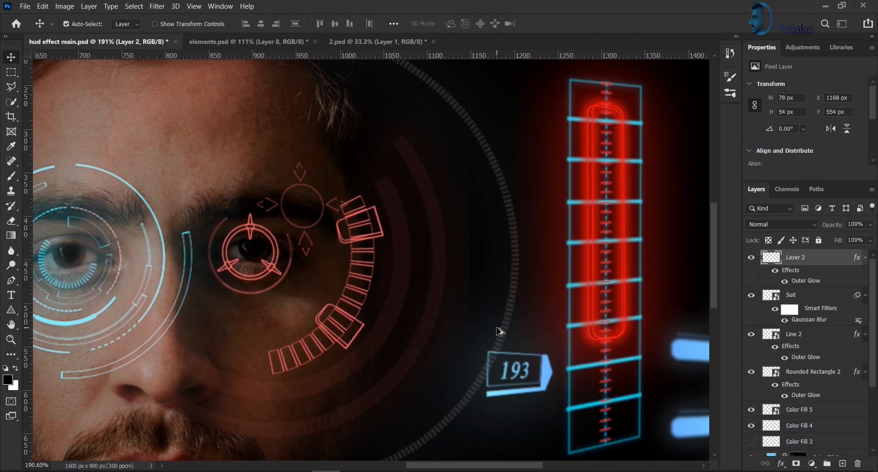
Add the text "COMPLETE" in blue 9 pt Mongolian Baiti below the red ladder.
key("ctrl+0")
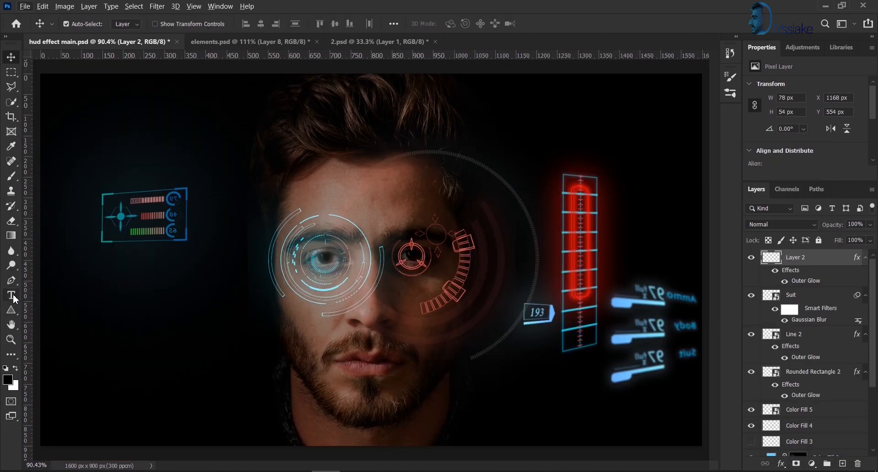
left_click_drag(515, 389, 684, 431)
left_click(844, 275)
left_click(475, 389)
key("BackSpace")
key("ctrl+a")
left_click_drag(271, 27, 266, 29)
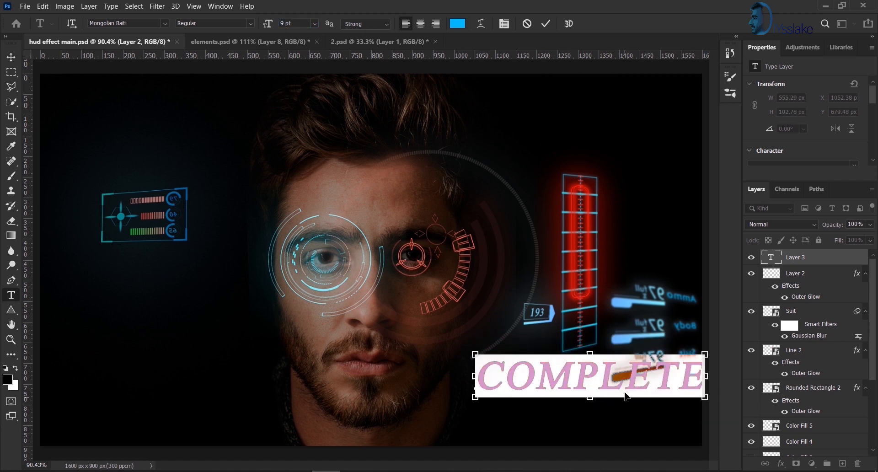
left_click_drag(630, 417, 590, 411)
left_click(546, 23)
Flip the "COMPLETE" text horizontally and skew it to about 508 by 66 px over the lower readout.
key("ctrl+t")
right_click(578, 376)
left_click(582, 361)
left_click_drag(552, 356, 560, 356)
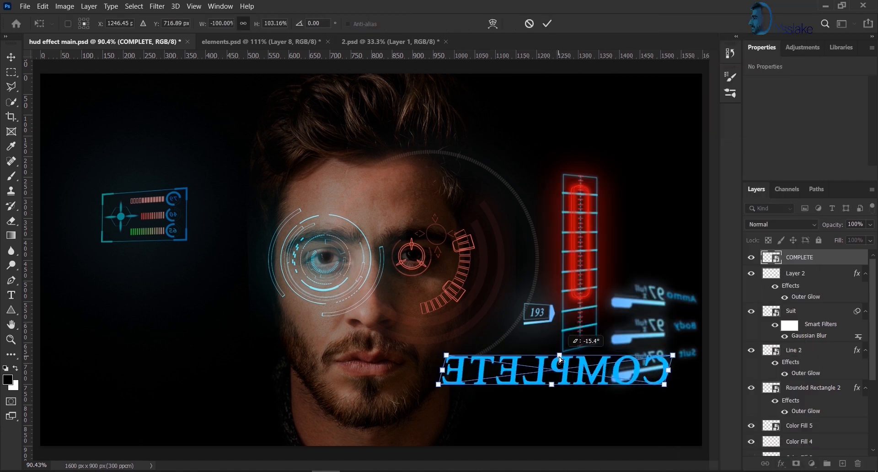
left_click_drag(664, 384, 653, 381)
left_click_drag(654, 356, 651, 358)
left_click_drag(561, 373, 610, 374)
left_click(156, 6)
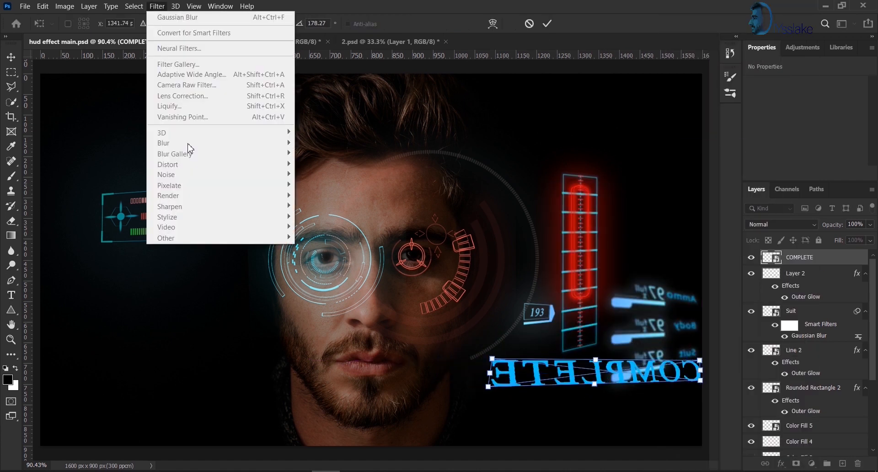
left_click(547, 24)
Soften the mirrored "COMPLETE" text with a Gaussian Blur at 82% fill and reposition it around the lower readout.
key("ctrl+alt+f")
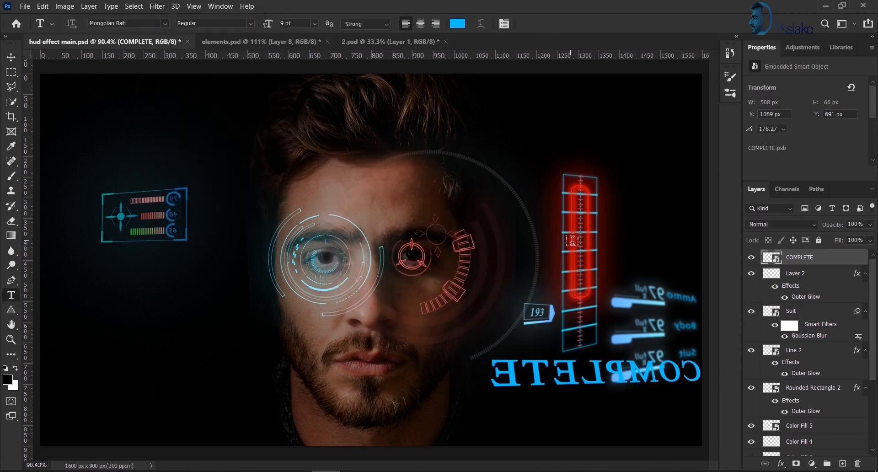
key("ctrl+alt+f")
key("Return")
left_click_drag(837, 241, 830, 244)
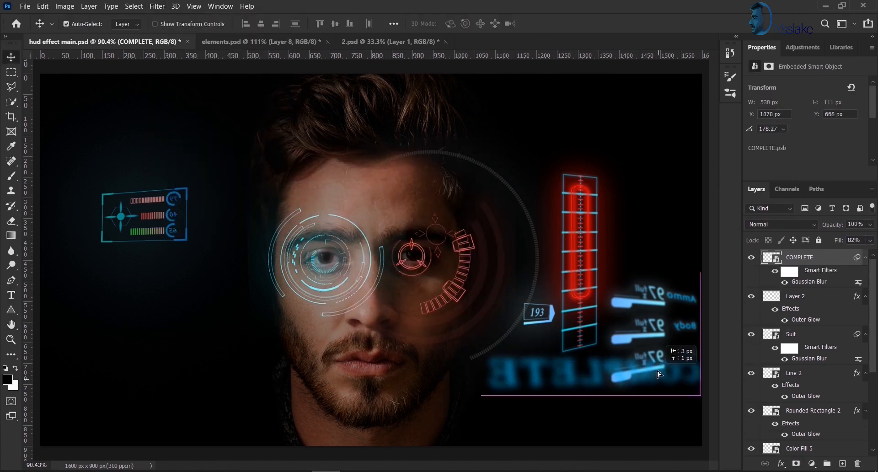
left_click_drag(655, 407, 654, 357)
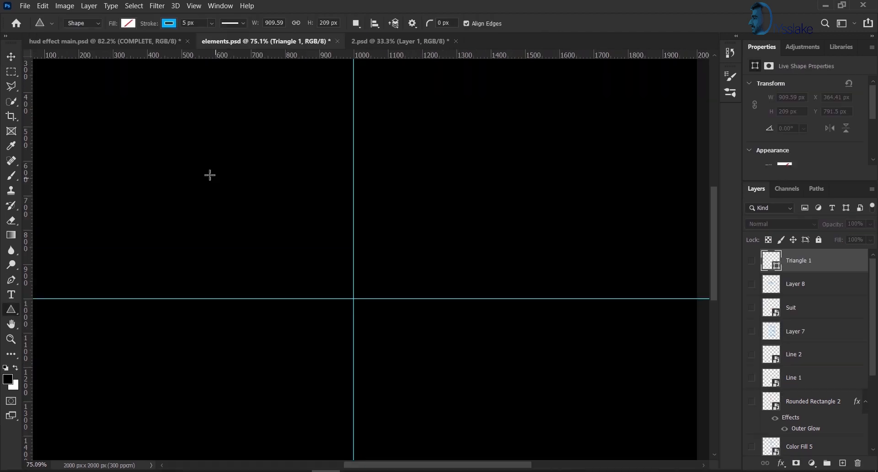
In elements.psd, draw a blue-filled triangle pointing right and narrow it to about 38% of its width.
left_click_drag(210, 174, 355, 320)
mouse_move(348, 286)
left_mouse_down()
mouse_move(385, 210)
mouse_move(217, 153)
left_mouse_up()
left_click(128, 24)
left_click(57, 84)
key("Return")
key("ctrl+t")
left_click_drag(336, 228, 269, 227)
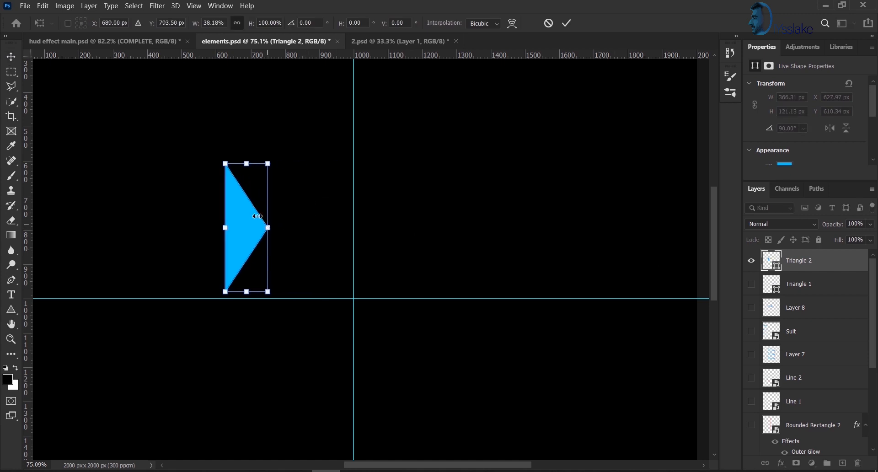
Offset a black, strokeless copy of the triangle over the blue one and merge both into a chevron smart object.
scroll(793, 169, "down", 2)
left_click(785, 130)
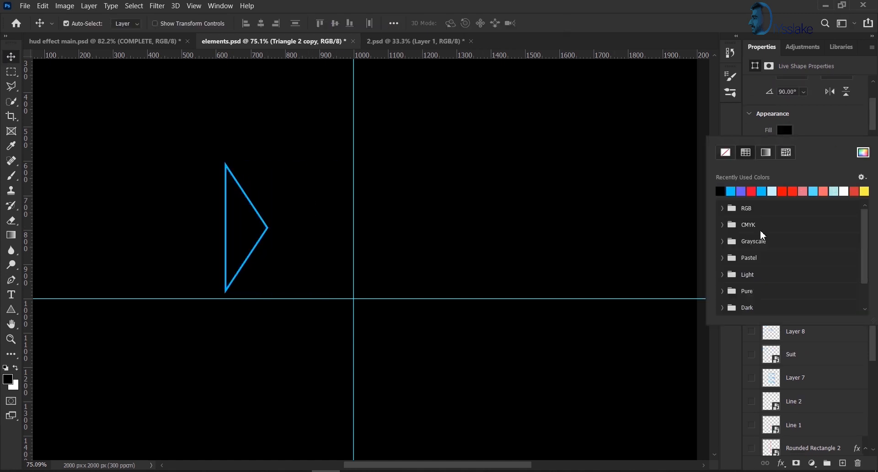
left_click(646, 256)
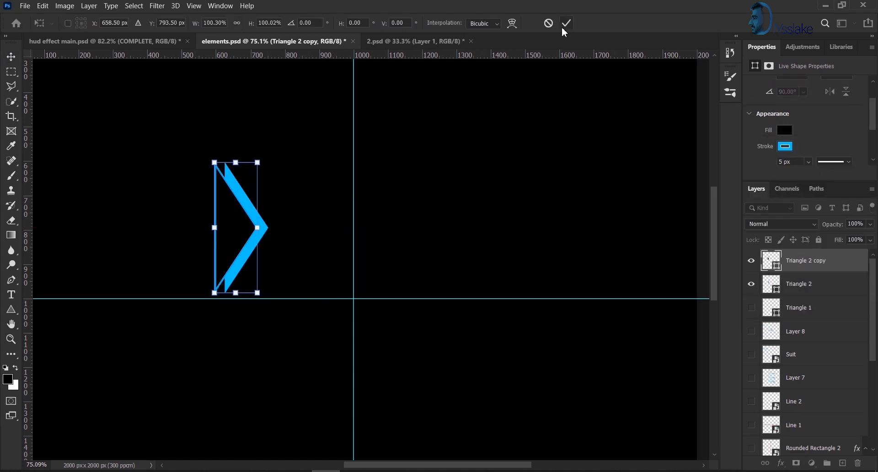
key("Return")
left_click(784, 121)
left_click(726, 141)
left_click(849, 115)
left_click(816, 289, "ctrl")
key("ctrl+e")
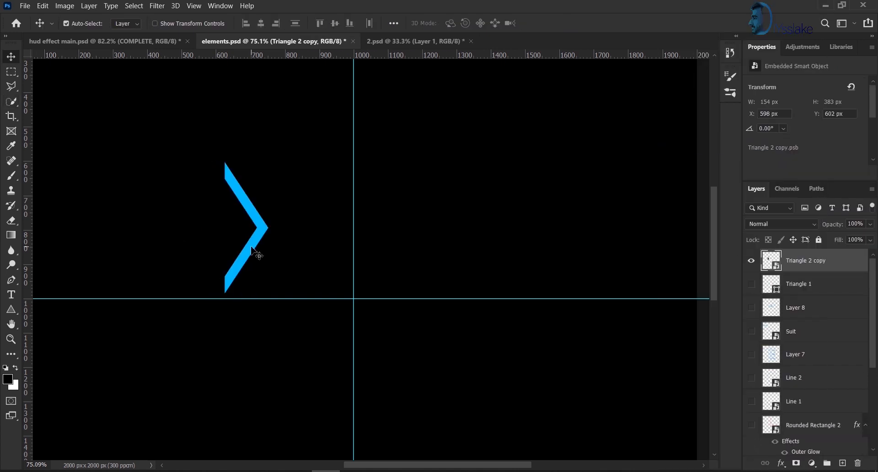
Duplicate the chevron repeatedly at even spacing to build a horizontal row.
left_click_drag(229, 243, 230, 244)
left_click_drag(257, 269, 174, 262)
left_click_drag(173, 262, 88, 262)
scroll(183, 305, "down", 4)
left_click_drag(254, 280, 110, 281)
left_click_drag(221, 279, 466, 283)
left_click_drag(370, 290, 250, 287)
left_click_drag(448, 296, 59, 289)
key("ctrl+t")
Combine the chevron copies into a single smart object and scale the row down.
left_click(821, 265)
scroll(839, 298, "down", 10)
left_click(826, 334, "shift")
right_click(825, 334)
left_click(707, 109)
key("ctrl+t")
left_click_drag(545, 300, 375, 269)
left_click_drag(346, 262, 375, 290)
left_click(548, 24)
Place copies of the chevron row end to end to form one long band of three segments.
scroll(406, 299, "up", 4)
key("Left")
key("Left")
key("Left")
key("Left")
left_click_drag(72, 286, 73, 287)
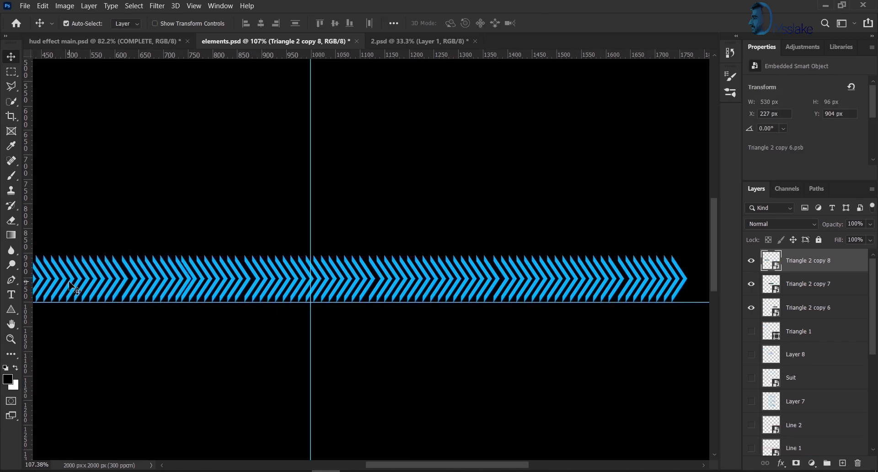
Convert the three chevron segments into one smart object.
scroll(599, 276, "down", 1)
left_click(821, 308)
left_click(823, 263, "shift")
right_click(825, 266)
left_click(715, 147)
scroll(427, 249, "down", 2)
Bring the chevron band into hud effect main.psd and resize it above the red ladder.
key("ctrl+t")
key("Return")
left_click_drag(481, 260, 164, 41)
left_click_drag(494, 409, 509, 151)
key("ctrl+t")
left_click_drag(196, 160, 399, 160)
left_click_drag(631, 171, 442, 168)
key("Return")
Try a Gaussian Blur on the chevron band.
left_click(157, 5)
mouse_move(193, 145)
left_click(329, 184)
left_click_drag(368, 327, 337, 327)
left_click(474, 171)
key("ctrl+z")
Skew the chevron band into perspective above the red ladder, about 566 by 60 px, and apply the Gaussian Blur to it.
key("ctrl+t")
left_click_drag(347, 136, 348, 145)
left_click_drag(437, 152, 646, 158)
scroll(646, 158, "up", 8)
left_click_drag(697, 131, 680, 132)
left_click_drag(698, 193, 678, 181)
left_click_drag(679, 133, 678, 141)
key("Return")
key("ctrl+alt+f")
scroll(597, 176, "down", 13)
scroll(447, 219, "up", 1)
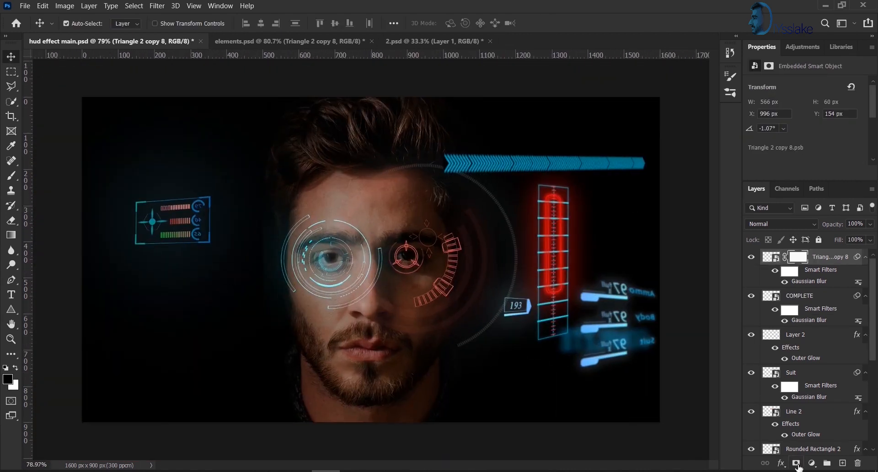
Mask out the part of the chevron band nearest the hair with a black brush, leaving a clean chevron-shaped end.
key("b")
scroll(499, 186, "up", 10)
left_click_drag(584, 78, 413, 300)
mouse_move(406, 282)
left_mouse_down()
mouse_move(215, 280)
mouse_move(372, 293)
left_mouse_up()
left_click(405, 286)
scroll(422, 283, "up", 4)
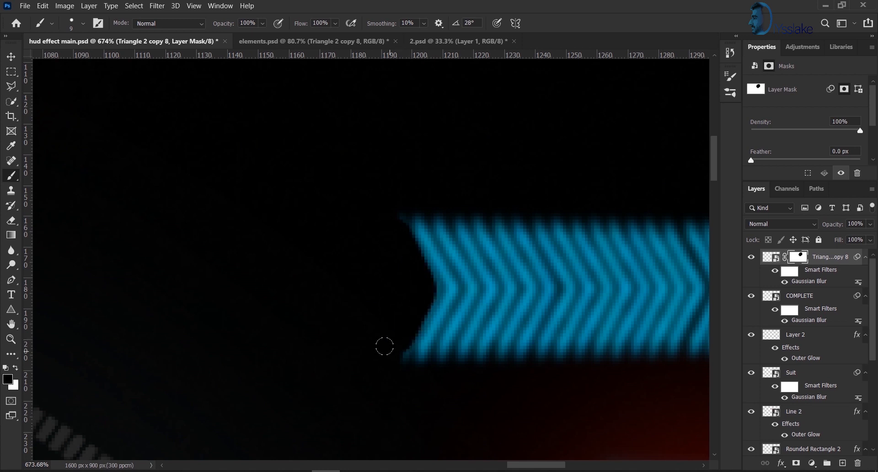
scroll(384, 346, "down", 5)
scroll(401, 259, "up", 2)
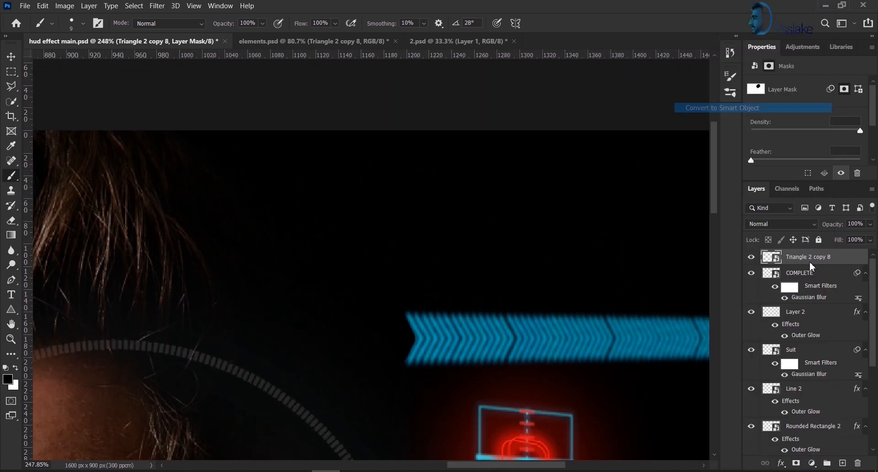
Add a light blue Outer Glow to the chevron band with 17% spread and 111 px size.
left_click(781, 463)
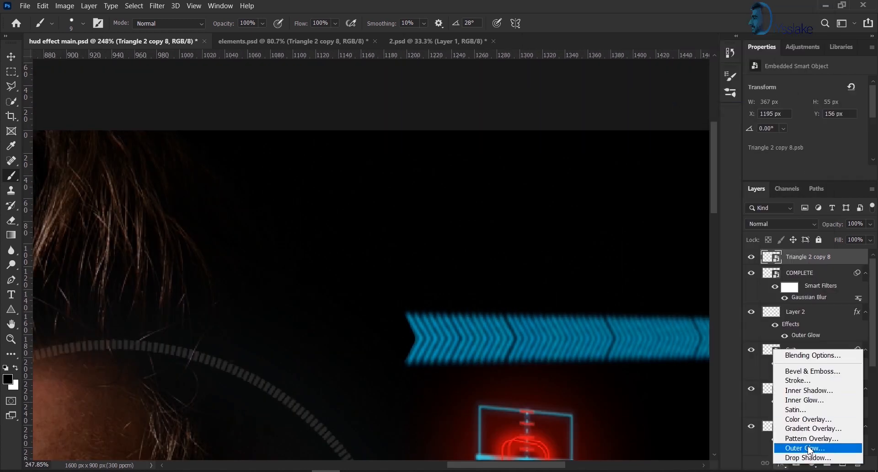
left_click(810, 449)
type("5")
left_click(402, 149)
left_click(810, 449)
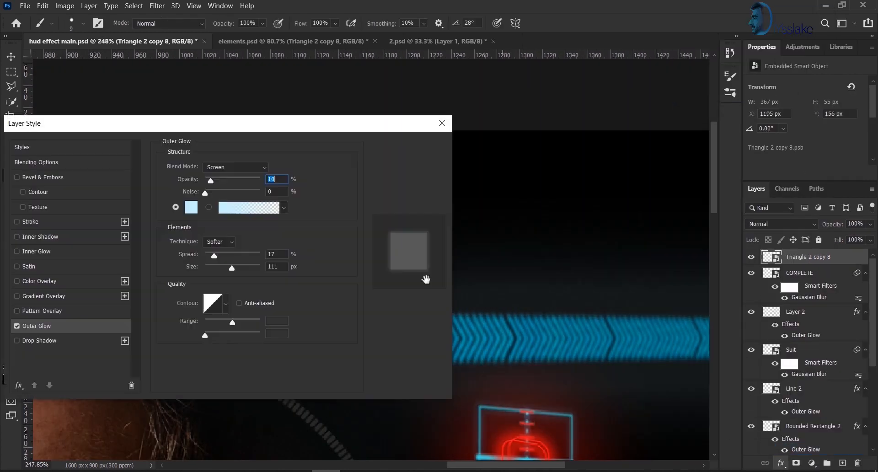
left_click(403, 149)
Set the chevron band's blend mode to Screen.
scroll(577, 378, "down", 5)
left_click(781, 224)
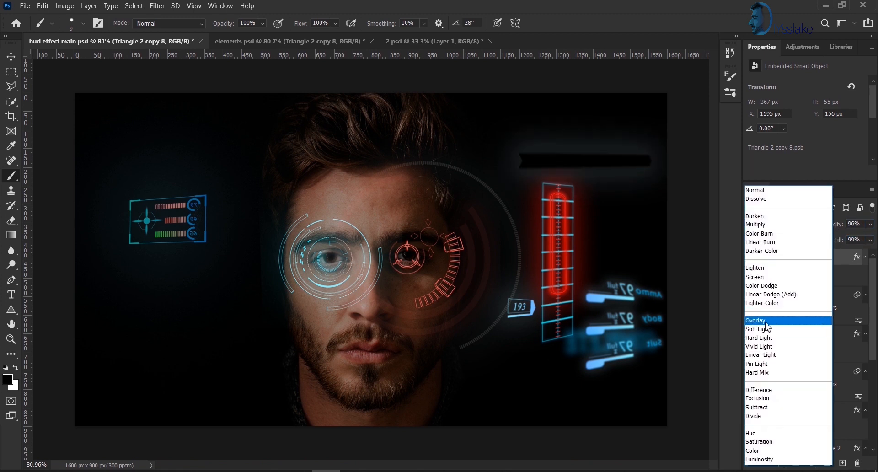
left_click(763, 278)
Try a clipped cyan-to-blue gradient layer over the chevron band and delete it.
key("ctrl+shift+alt+n")
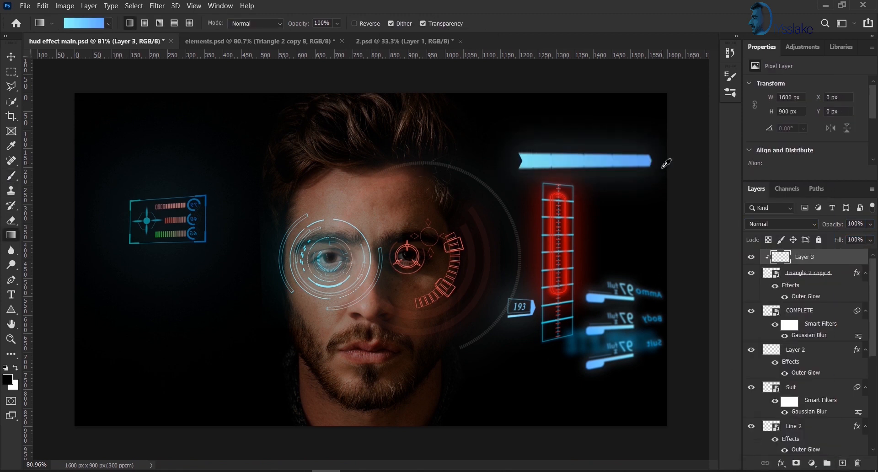
key("Delete")
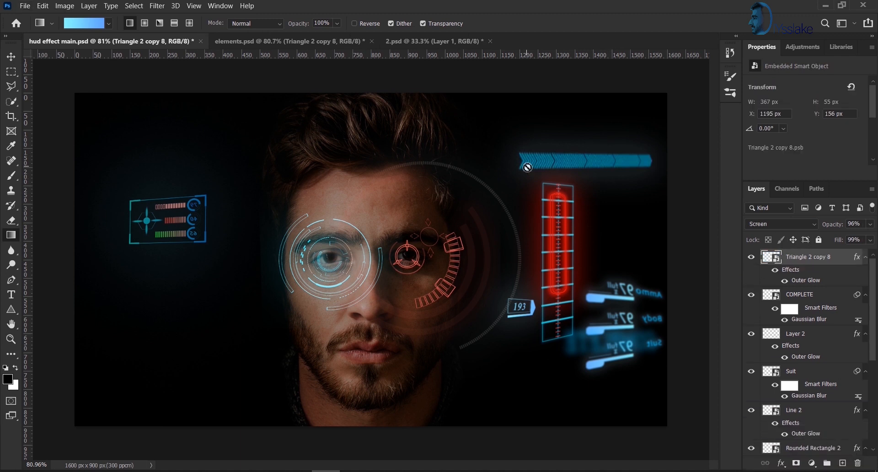
Apply a Gaussian Blur of 1.9 pixels to the chevron band.
left_click(157, 5)
mouse_move(183, 139)
left_click(329, 194)
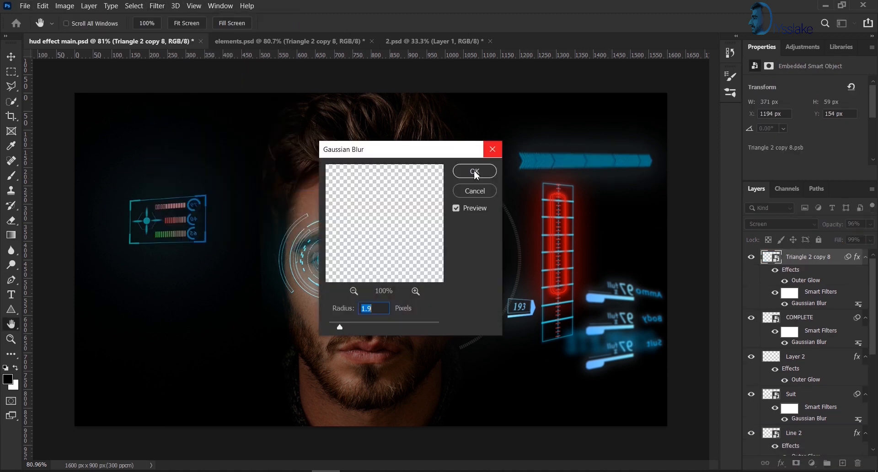
left_click(476, 170)
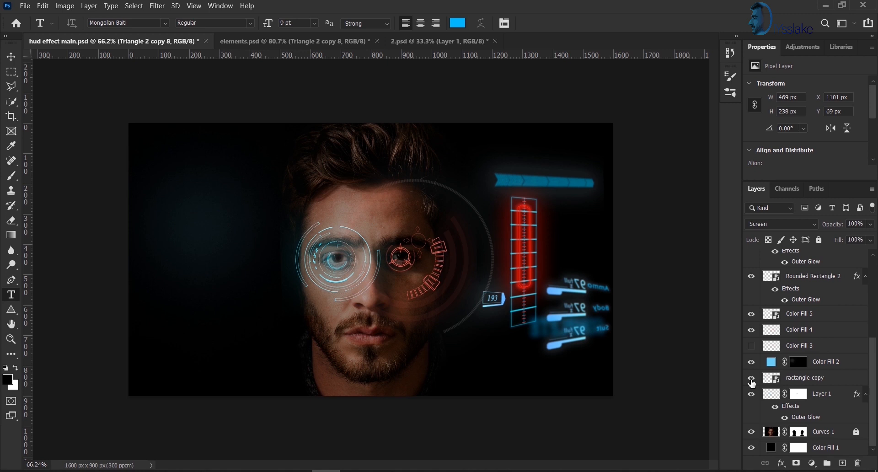
Duplicate the cyan eye ring layer, Layer 1, and move the copy to the top of the layer stack.
left_click(751, 394)
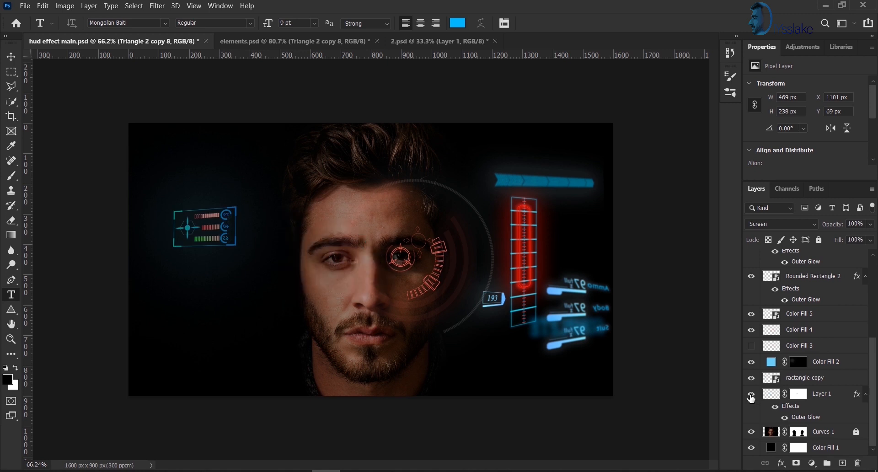
right_click(841, 397)
left_click(840, 397)
key("ctrl+j")
left_click_drag(840, 397, 831, 257)
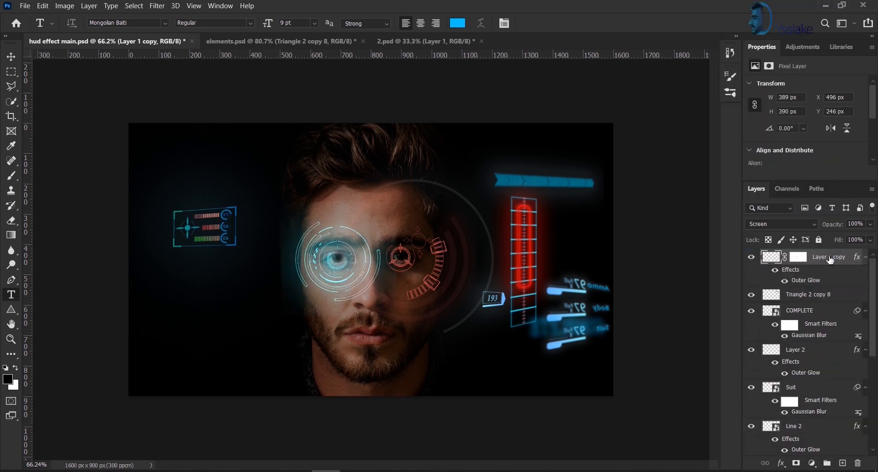
Enlarge the eye ring copy to about 1679 × 1682 px around the portrait and lower its opacity to 10%.
key("ctrl+t")
left_click_drag(401, 258, 592, 255)
key("Return")
left_click_drag(832, 224, 785, 230)
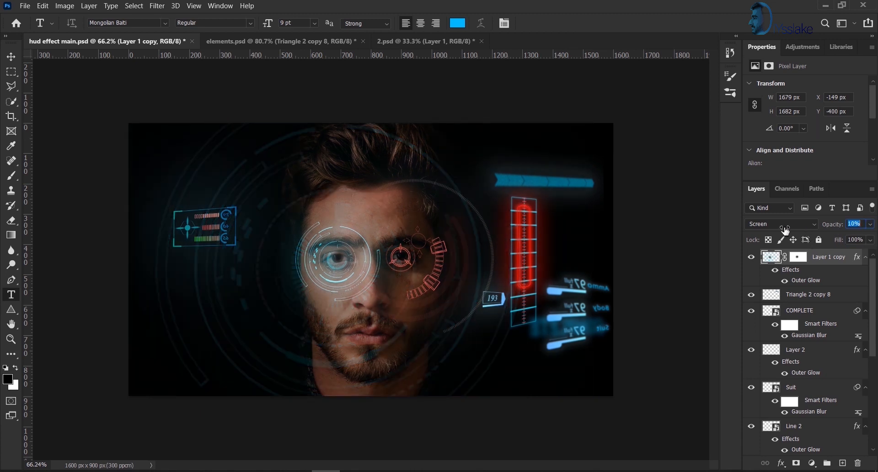
Rotate the enlarged ring copy by about 115 degrees.
key("ctrl+t")
left_click_drag(615, 287, 267, 421)
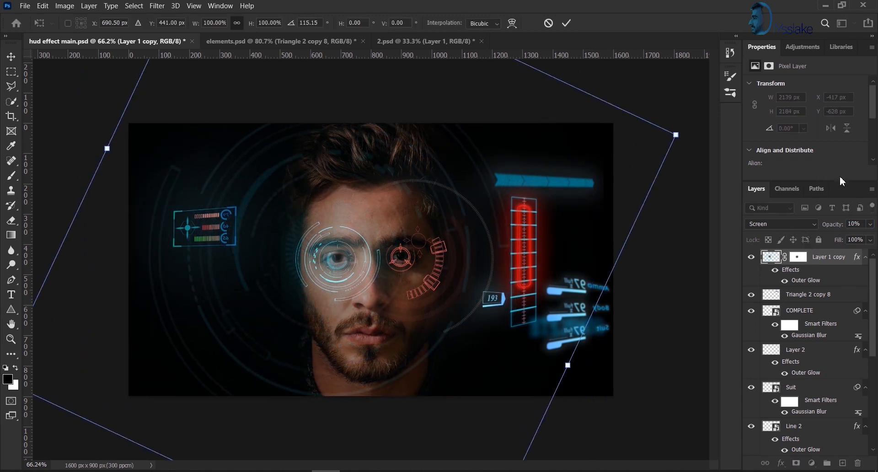
left_click(567, 23)
Apply a Gaussian Blur to the enlarged ring copy and check its effect by toggling the layer's visibility.
left_click(222, 6)
mouse_move(158, 6)
left_click(181, 17)
left_click(157, 6)
mouse_move(285, 142)
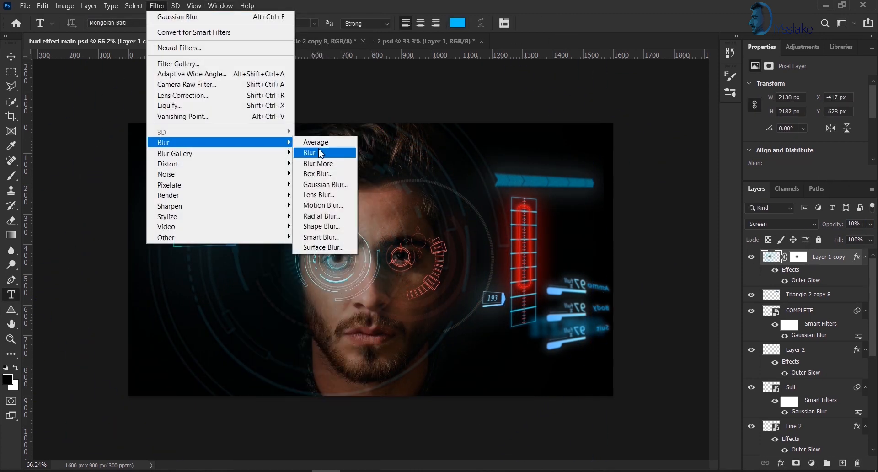
left_click(324, 185)
left_click_drag(367, 327, 354, 322)
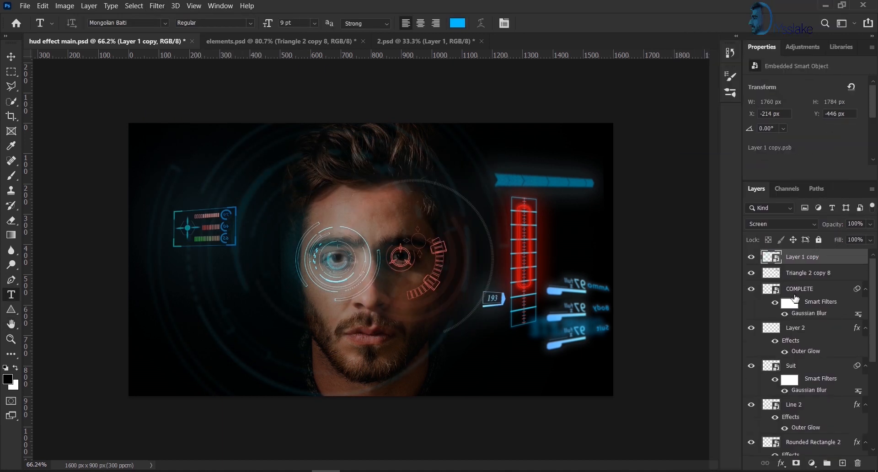
left_click(752, 258)
left_click(751, 259)
Clip a new layer to the enlarged ring copy and fill it with a horizontal orange gradient.
left_click(842, 463)
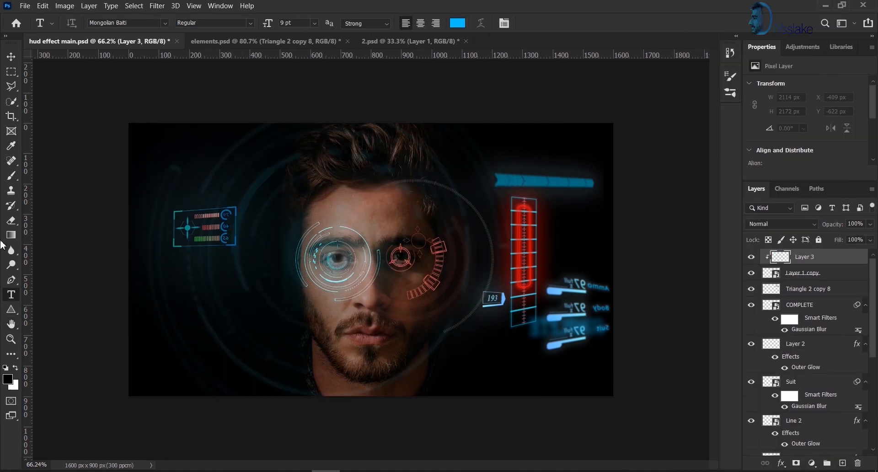
left_click(11, 235)
left_click(99, 23)
left_click(428, 184)
left_click(690, 77)
left_click_drag(178, 260, 560, 265)
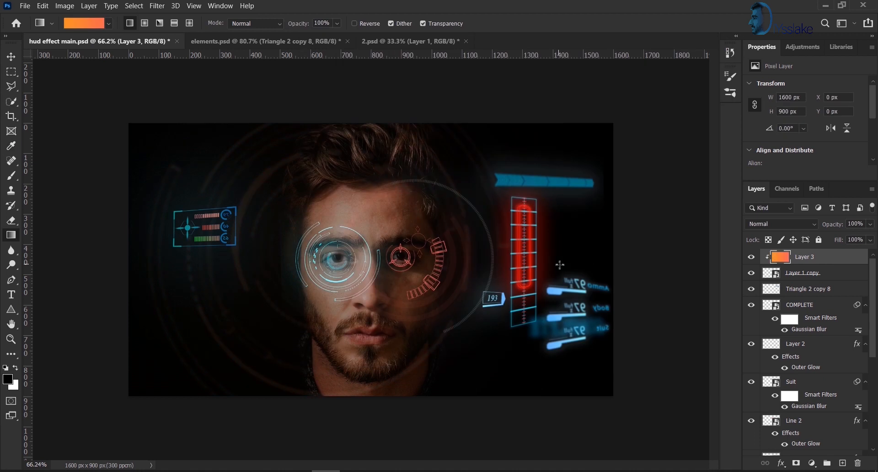
Change the gradient's end color to cyan so that it runs from orange to cyan.
left_click(109, 24)
left_click(85, 24)
left_click(709, 288)
left_click(370, 337)
left_click(696, 246)
left_click(696, 265)
left_click(683, 195)
left_click(800, 191)
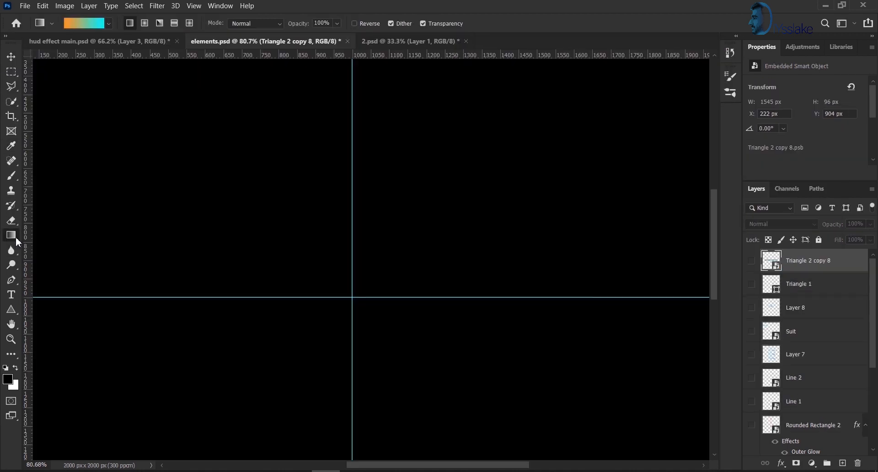
In elements.psd, draw a blue outlined capsule about 1018 × 262 px with a narrow rounded bar extending from its right end.
right_click(11, 309)
left_click(58, 319)
left_click_drag(56, 255, 449, 301)
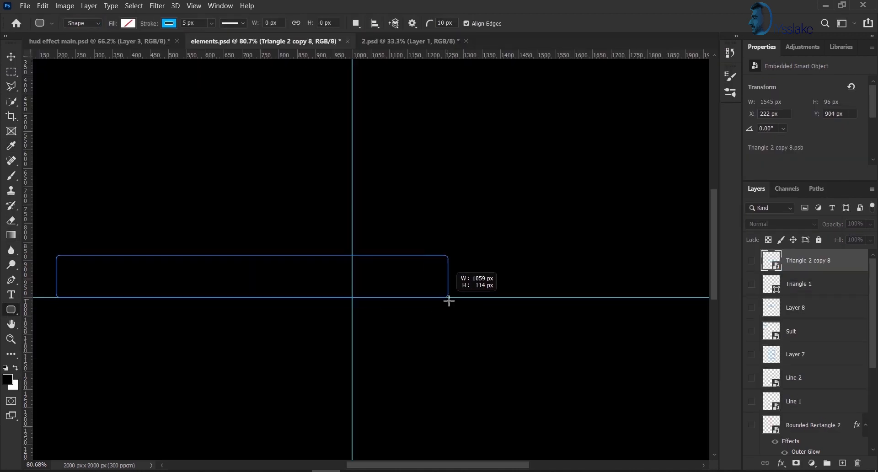
left_click_drag(432, 352, 433, 352)
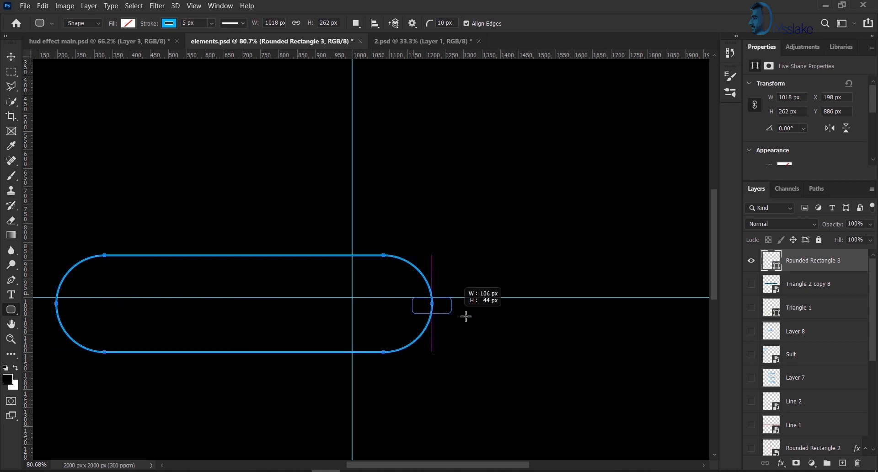
left_click_drag(619, 320, 619, 320)
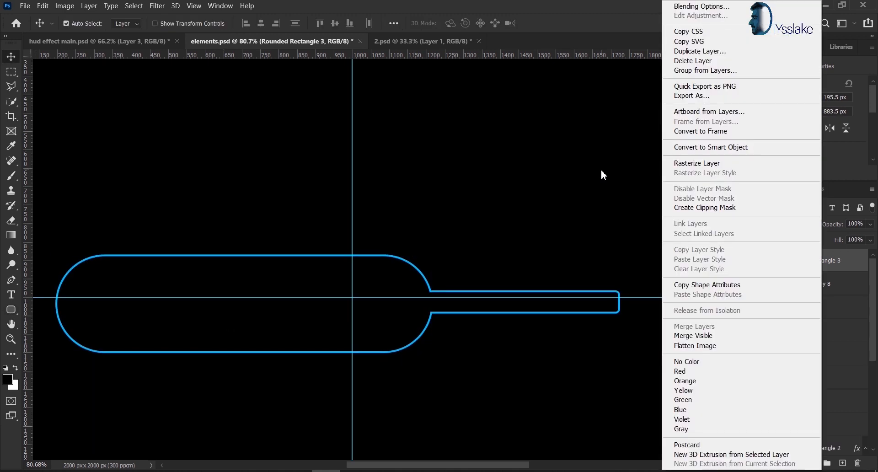
Enter the text "60 S" inside the capsule outline.
left_click(601, 171)
left_click(109, 290)
type("0 S")
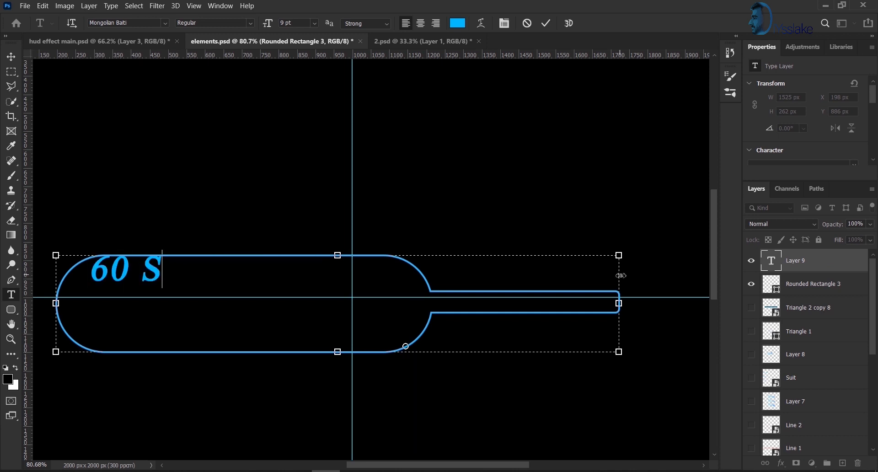
Combine the text and capsule into a smart object and add a light blue Outer Glow with 17% spread and 111 px size.
left_click(838, 266)
right_click(837, 265)
left_click(732, 138)
key("ctrl+t")
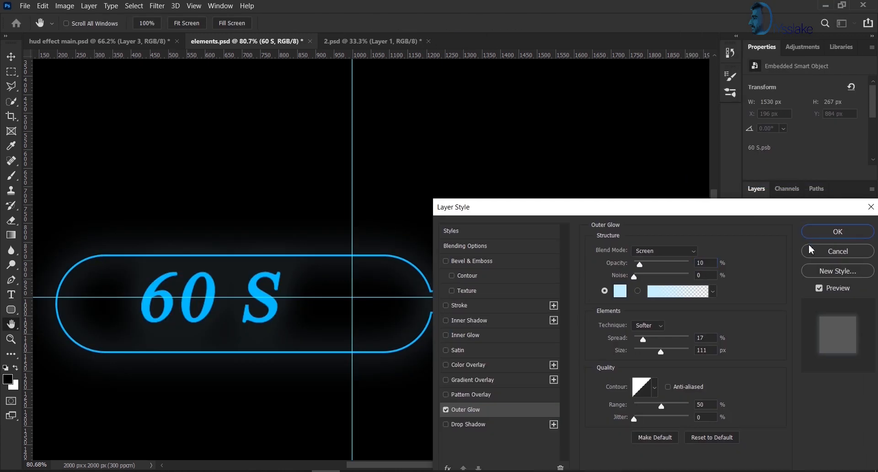
left_click(812, 233)
Bring the 60 S badge into hud effect main.psd, mirror it, and scale it to about 341 × 86 px below the Suit readout.
left_click_drag(791, 264, 565, 200)
right_click(231, 324)
left_click(284, 307)
left_click_drag(613, 208, 539, 379)
key("Return")
key("t")
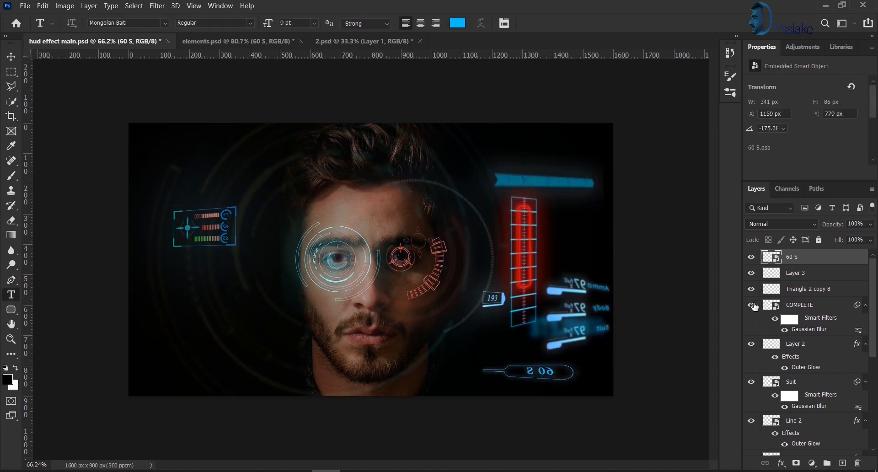
key("ctrl+shift+alt+n")
left_click(84, 23)
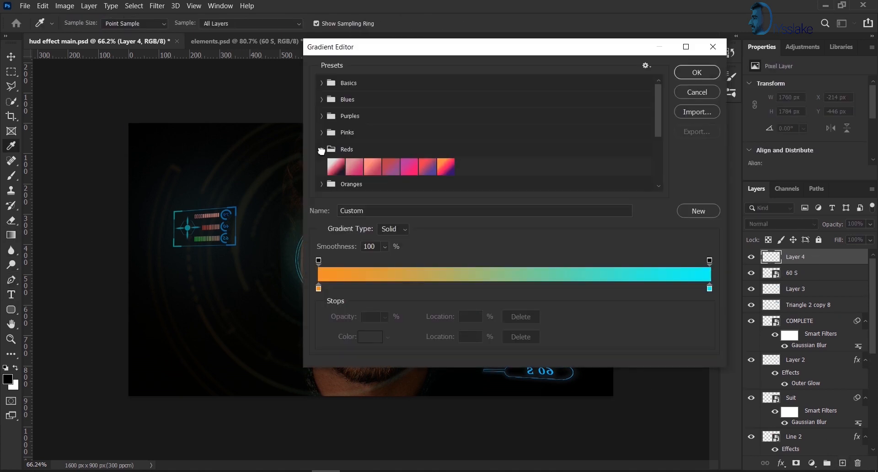
left_click(713, 47)
Recolor the 60 S badge with a clipped red Solid Color fill and merge the fill into the badge layer.
left_click(812, 463)
left_click(812, 266)
left_click_drag(663, 217, 700, 186)
left_click(799, 191)
left_click(777, 265, "alt")
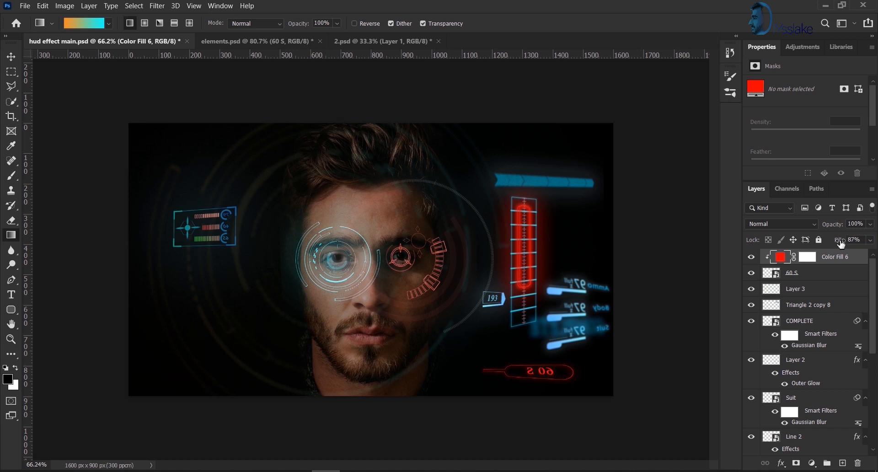
left_click(828, 276, "ctrl")
key("ctrl+e")
Add a red Outer Glow to the merged 60 S badge.
left_click(781, 463)
left_click(781, 441)
left_click_drag(598, 188, 136, 189)
left_click(151, 273)
left_click(520, 371)
left_click(799, 190)
left_click(156, 277)
left_click(527, 371)
left_click(799, 190)
left_click(368, 212)
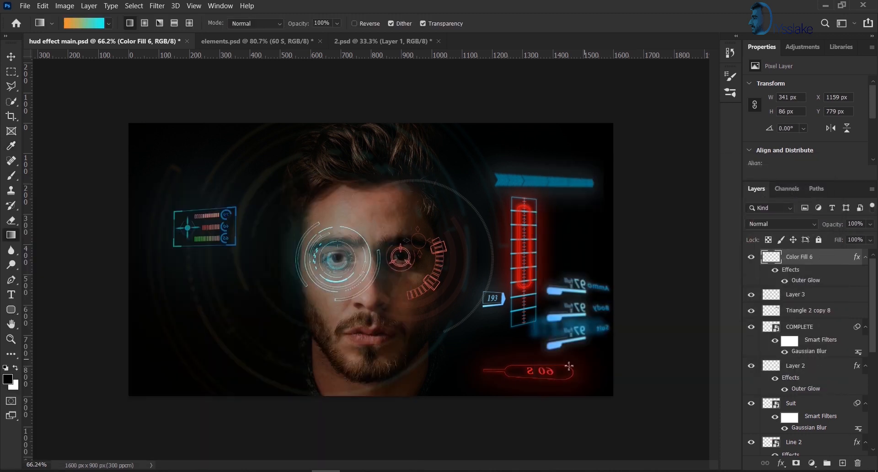
Apply a slight Gaussian Blur to the red 60 S badge.
left_click(161, 9)
mouse_move(219, 139)
left_click(323, 188)
left_click_drag(346, 328, 340, 329)
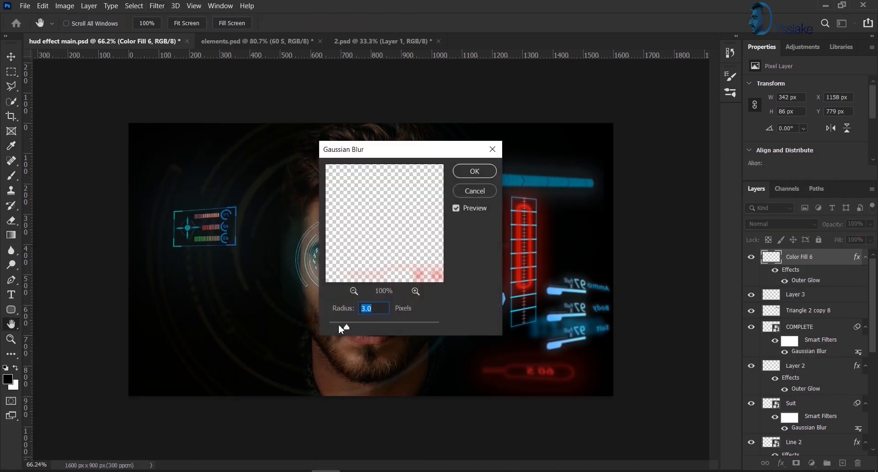
left_click(492, 173)
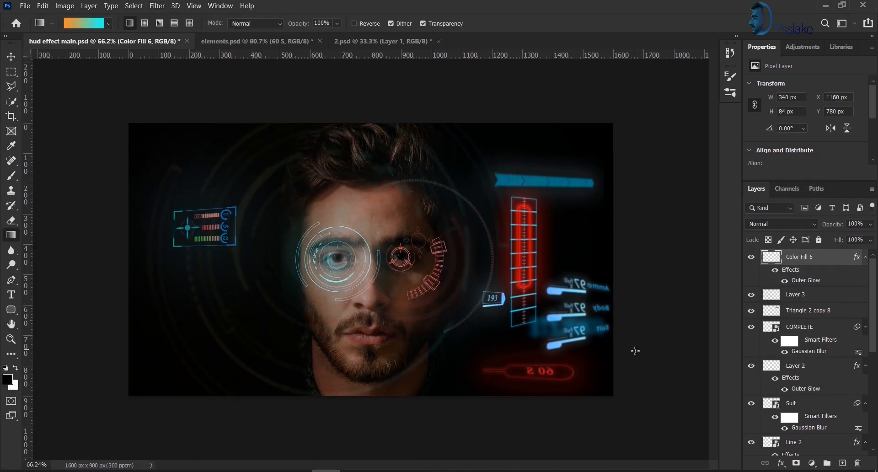
Make the hidden Color Fill 3 layer visible and select it.
scroll(731, 292, "down", 6)
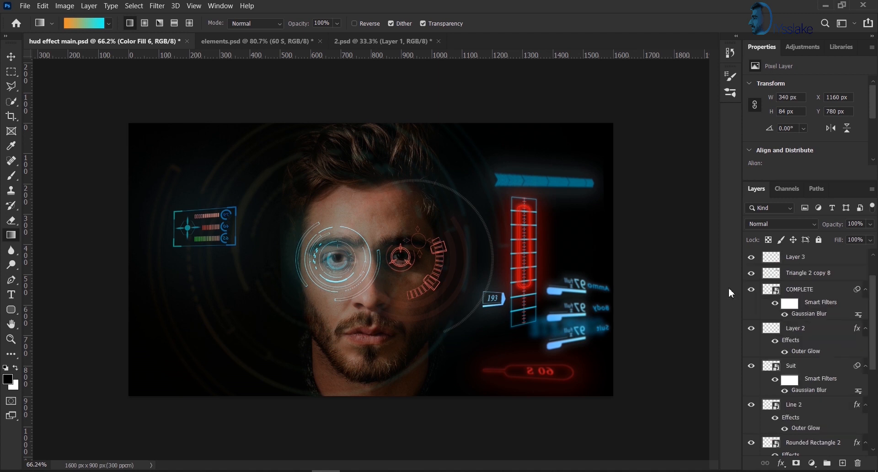
left_click(751, 378)
left_click(750, 378)
left_click(750, 348)
left_click(751, 349)
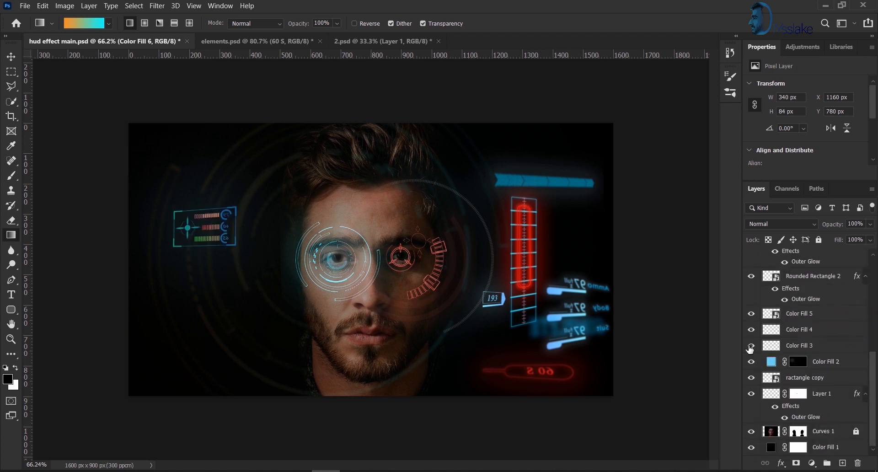
left_click(751, 346)
left_click(811, 347)
Enlarge the red Color Fill 3 element to about 723 × 697 px and place it over the portrait's right eye area and upper-right corner.
left_click_drag(462, 274, 536, 274)
left_click_drag(613, 264, 87, 242)
left_click_drag(417, 337, 385, 247)
left_click_drag(569, 243, 392, 429)
left_click_drag(376, 198, 447, 253)
key("Return")
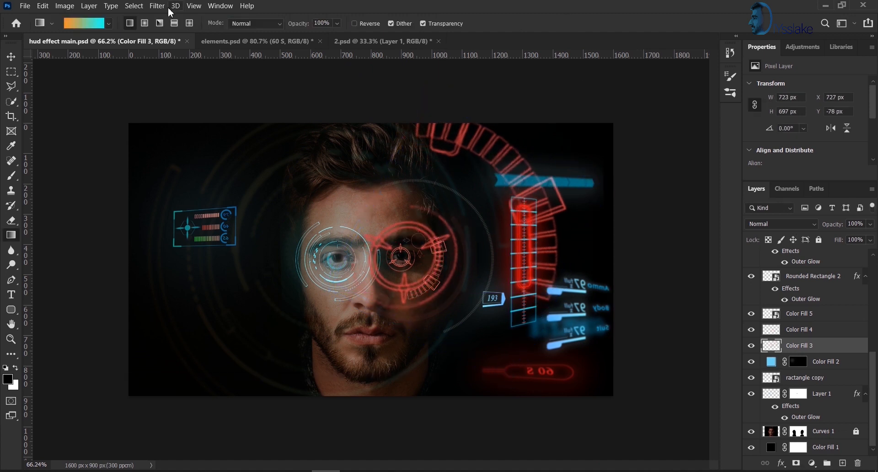
Apply a Gaussian Blur of 20.8 pixels to the enlarged red element.
left_click(157, 5)
mouse_move(235, 146)
left_click(325, 185)
left_click_drag(389, 147, 206, 184)
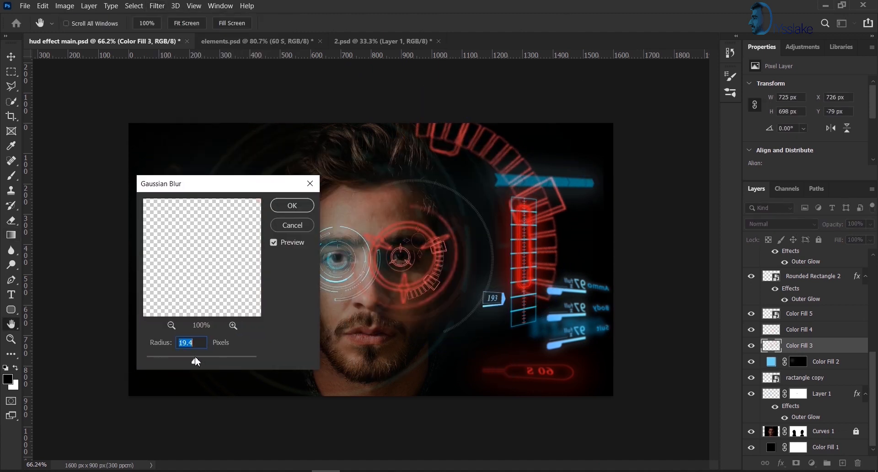
mouse_move(198, 361)
left_mouse_down()
mouse_move(180, 361)
mouse_move(201, 364)
left_mouse_up()
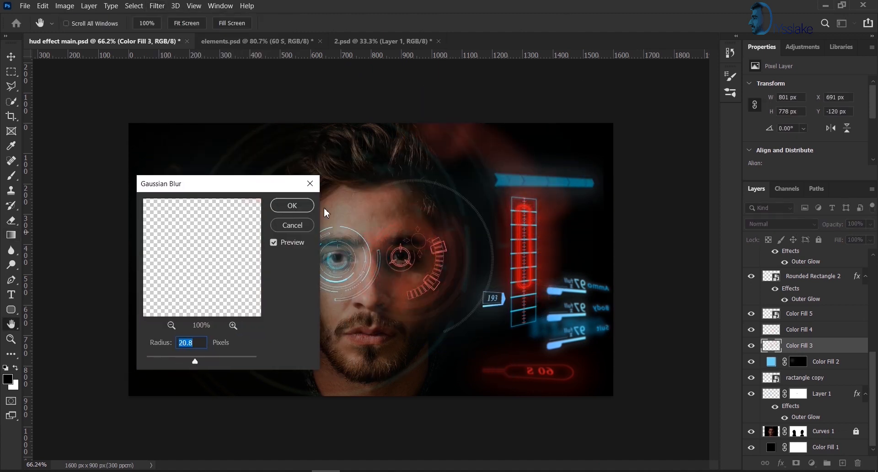
key("Return")
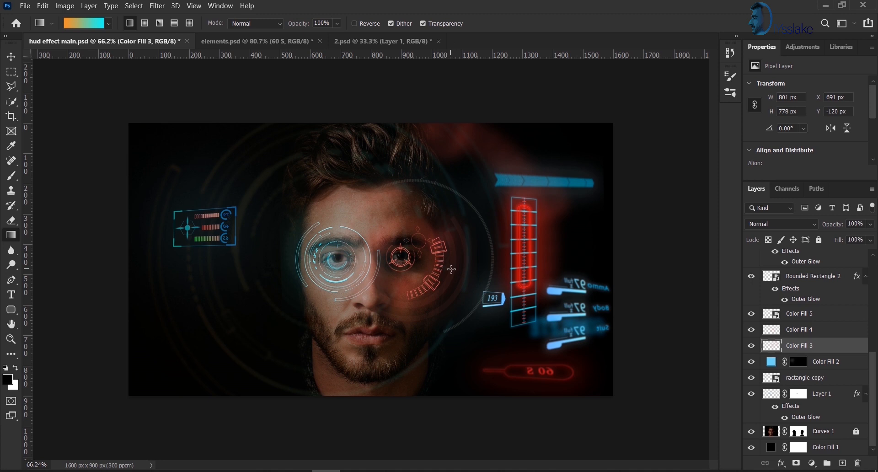
Duplicate the ractangle copy layer that holds the small stats panel.
left_click(831, 381)
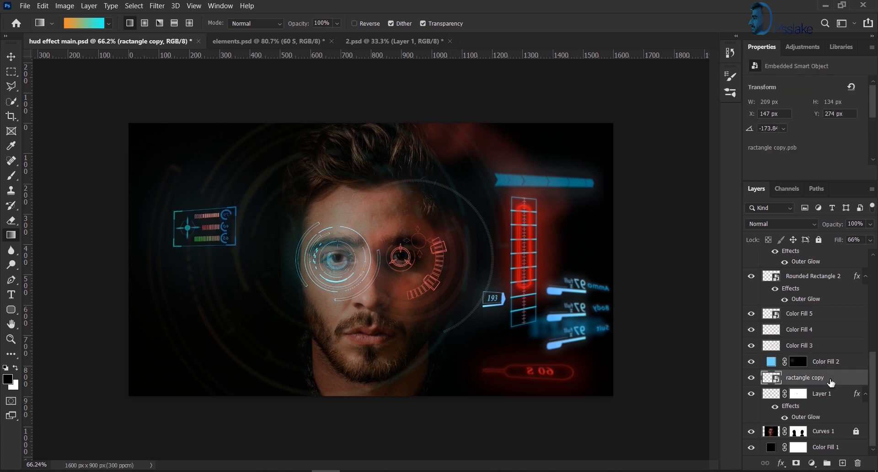
key("ctrl+j")
key("ctrl+t")
left_click_drag(361, 255, 498, 254)
left_click_drag(161, 204, 261, 319)
left_click(548, 23)
Rasterize the stats panel duplicate and distort it to about 1103 × 510 px, running off the portrait's left edge.
right_click(834, 379)
left_click(700, 250)
key("ctrl+t")
left_click_drag(326, 309, 389, 309)
left_click_drag(389, 205, 395, 240)
left_click_drag(306, 306, 403, 288)
left_click_drag(143, 396, 196, 350)
left_click_drag(198, 219, 290, 281)
left_click_drag(355, 311, 180, 313)
left_click_drag(278, 371, 376, 441)
left_click_drag(115, 283, 58, 222)
left_click_drag(229, 325, 160, 304)
left_click(567, 23)
Apply a Gaussian Blur of 12.5 pixels to the enlarged stats panel and move it further up and off the left edge.
left_click(157, 6)
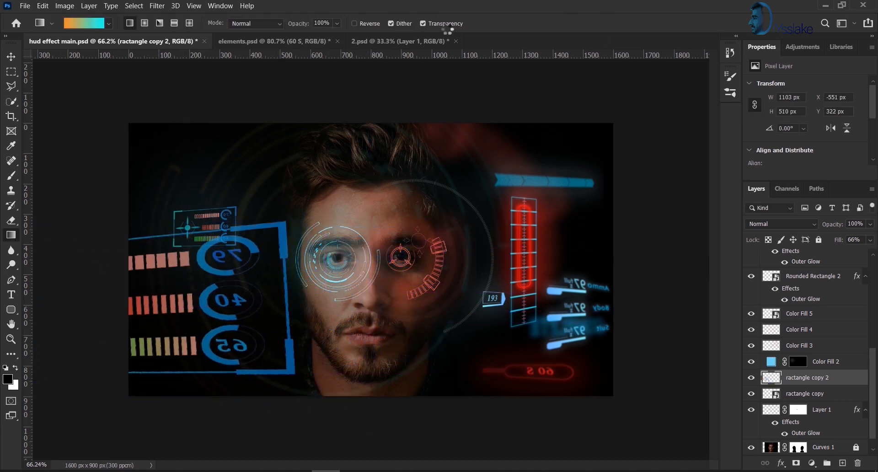
mouse_move(199, 143)
left_click(319, 186)
left_click_drag(267, 186, 562, 132)
left_click_drag(489, 309, 487, 309)
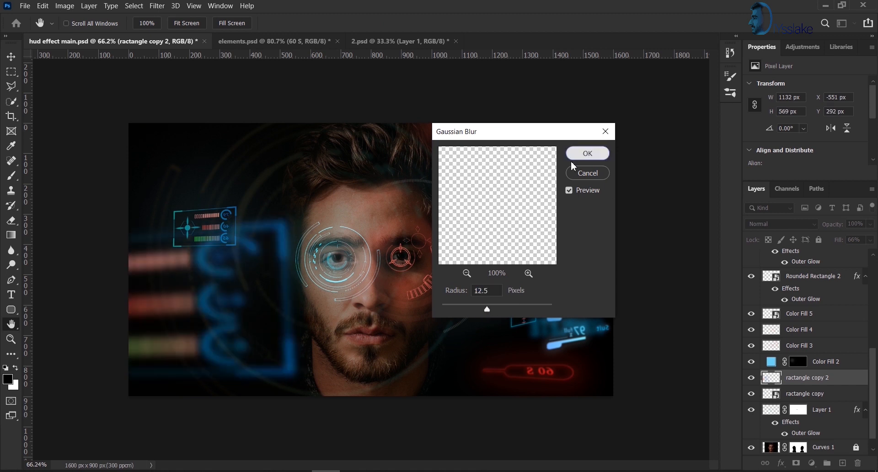
left_click(587, 153)
key("v")
left_click_drag(245, 304, 163, 249)
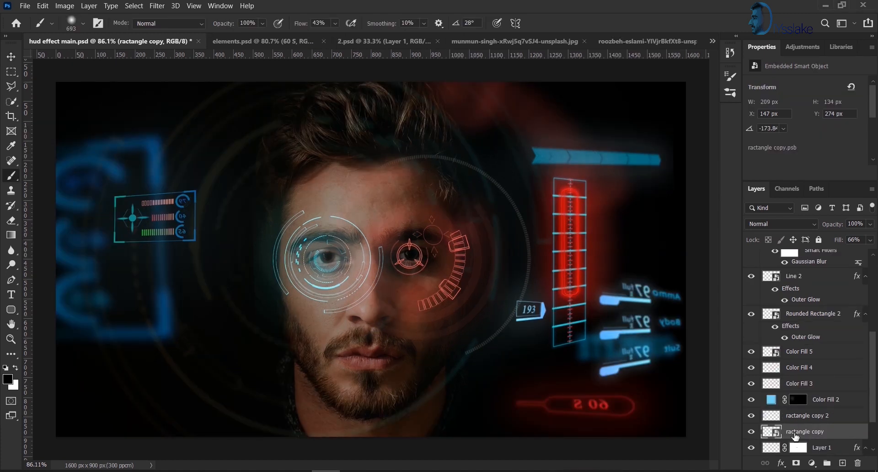
Reshape the small stats panel by adjusting its right side and its left corners.
key("ctrl+t")
left_click_drag(192, 215, 240, 219)
left_click_drag(73, 163, 81, 170)
left_click_drag(73, 269, 83, 262)
left_click(566, 23)
Apply a slight Gaussian Blur to the small stats panel.
left_click(157, 6)
mouse_move(165, 141)
left_click(324, 184)
left_click_drag(469, 308, 458, 309)
left_click(587, 153)
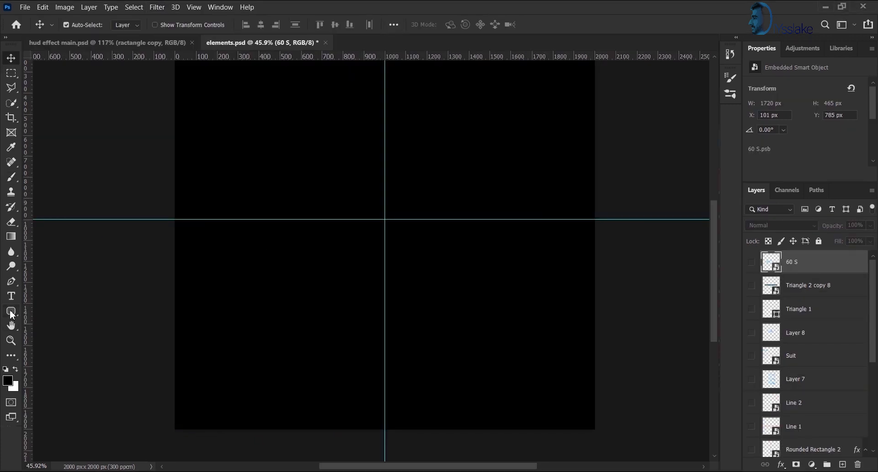
In elements.psd, draw a rectangle about 1736 × 89 px just below the horizontal guide and fill it with cyan.
left_click(12, 313)
left_click(55, 311)
left_click_drag(581, 247, 582, 247)
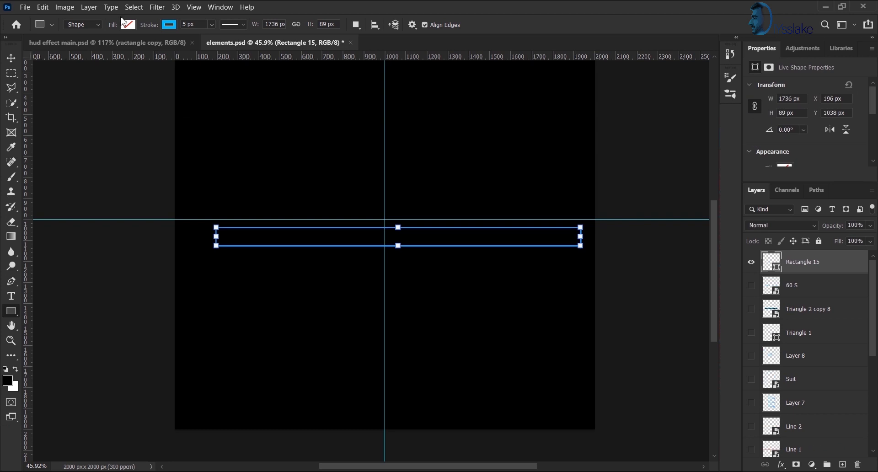
left_click(128, 24)
left_click(77, 85)
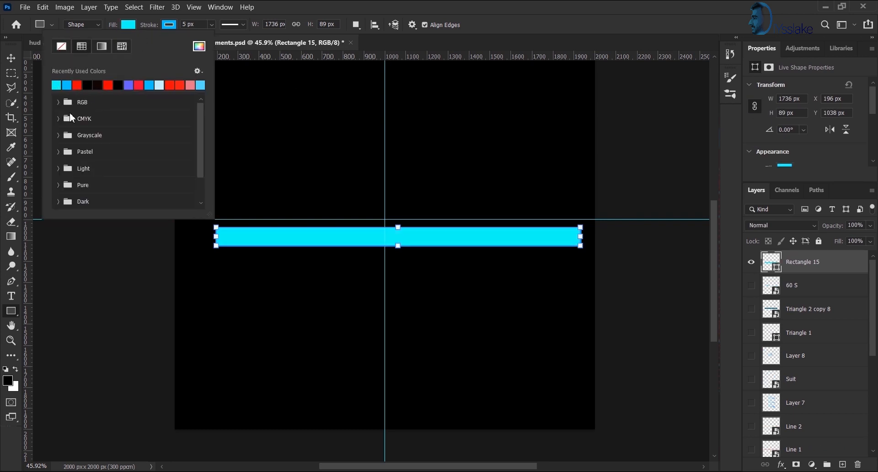
left_click(259, 130)
left_click(458, 183)
Convert the cyan bar to a smart object and bend it into an open ring with the Polar Coordinates filter.
right_click(859, 262)
left_click(752, 148)
left_click(157, 7)
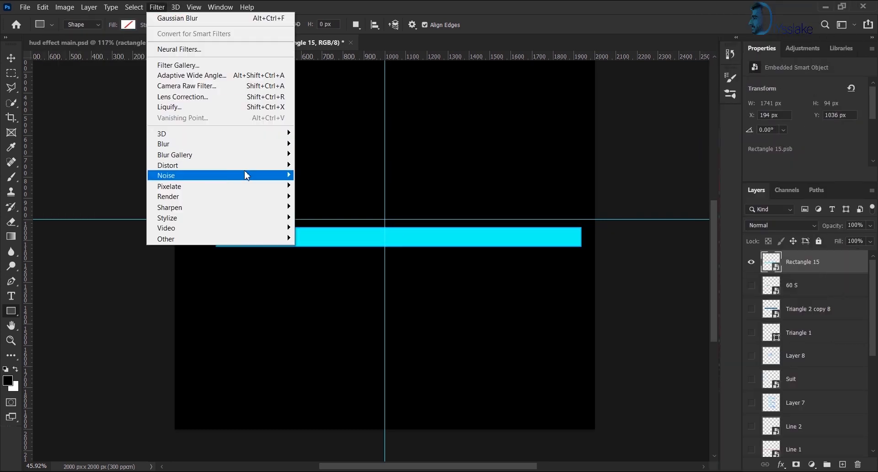
left_click(322, 186)
left_click(519, 115)
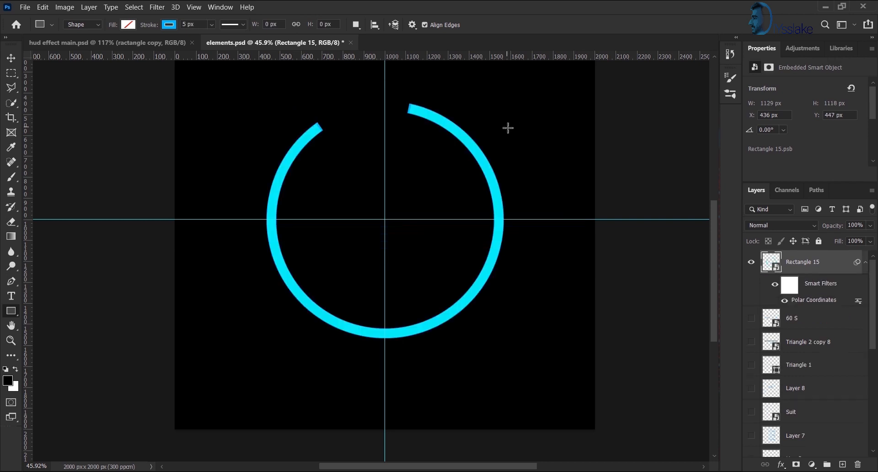
Rasterize the open cyan ring and copy it from elements.psd into hud effect main.psd.
key("v")
right_click(808, 262)
left_click(716, 211)
left_click_drag(787, 262, 387, 236)
scroll(388, 235, "down", 4)
Scale the ring to about 795 × 796 px, rotate its opening to the lower right, and position it around the face.
key("ctrl+t")
left_click_drag(500, 224, 449, 224)
left_click_drag(354, 236, 356, 297)
left_click_drag(483, 266, 348, 366)
left_click_drag(337, 295, 320, 261)
left_click(567, 24)
Apply a Gaussian Blur to the large cyan ring layer.
left_click(157, 7)
mouse_move(274, 144)
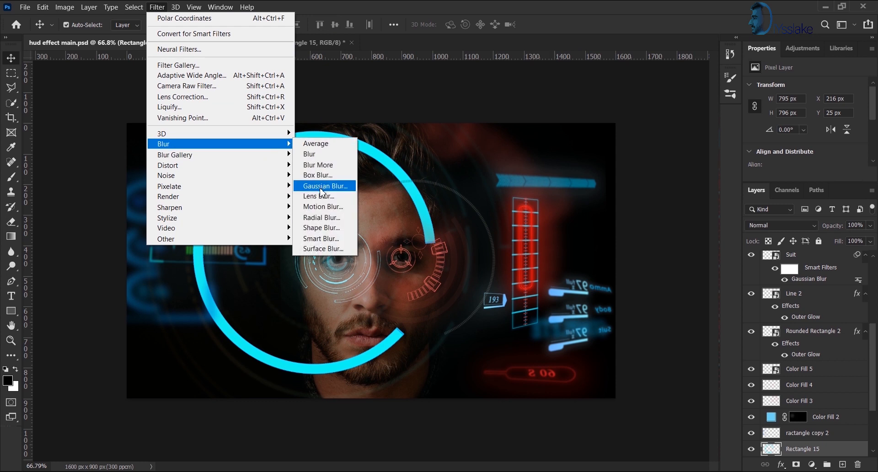
left_click(321, 189)
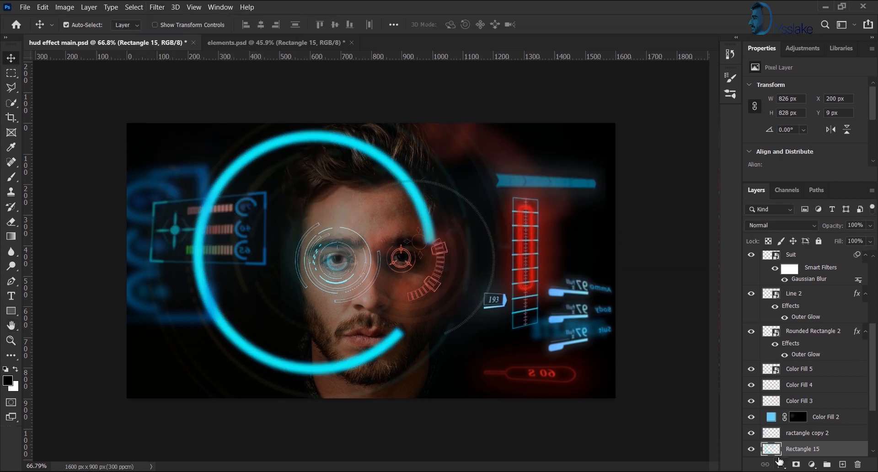
Add an Outer Glow with a blue glow color to the blurred ring and lower the layer's opacity.
left_click(781, 464)
left_click(800, 446)
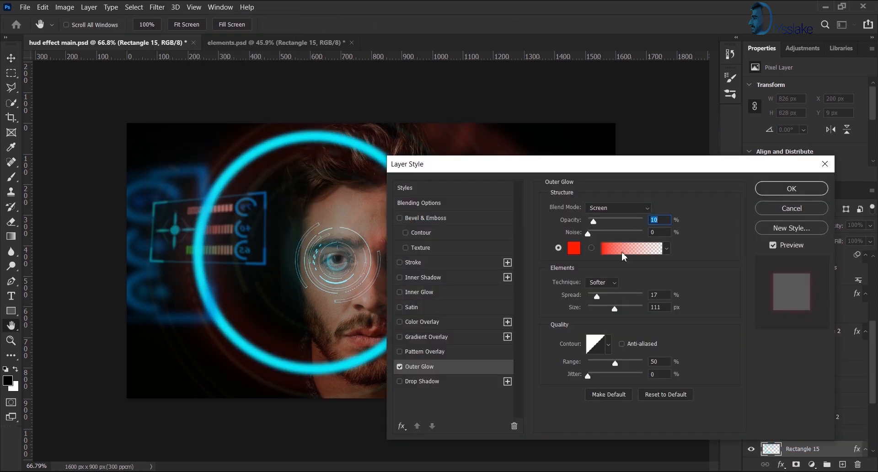
left_click(571, 249)
left_click(698, 260)
left_click(792, 192)
left_click(796, 187)
mouse_move(836, 229)
left_mouse_down()
mouse_move(821, 231)
mouse_move(831, 231)
left_mouse_up()
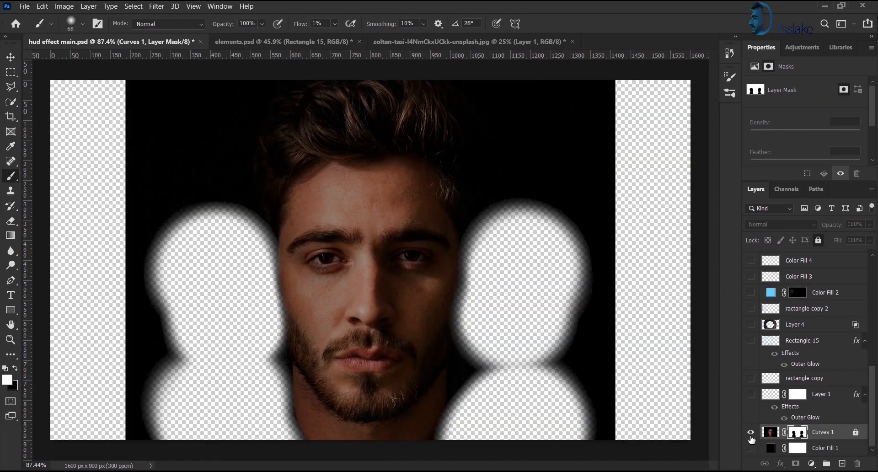
Add a bright blue solid color fill layer directly above the Curves 1 portrait layer.
left_click(811, 464)
left_click(755, 263)
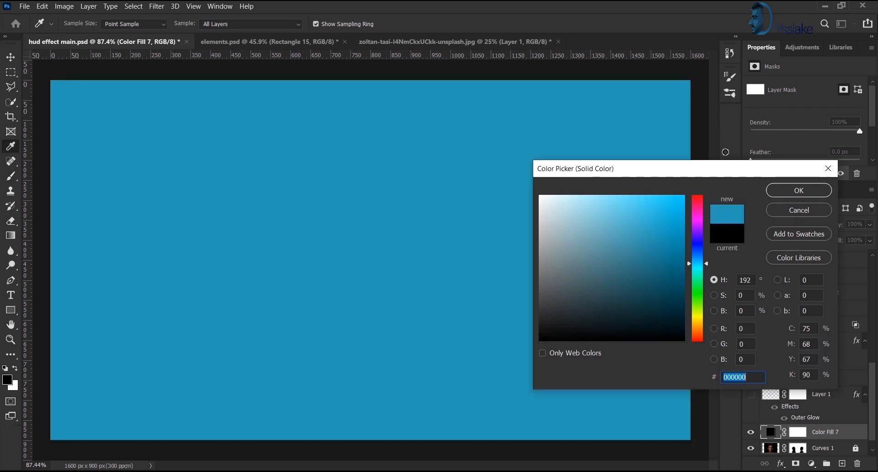
left_click_drag(663, 233, 726, 152)
left_click(799, 191)
Delete the blue fill layer's mask and set its blend mode to Color.
left_click_drag(801, 432, 858, 464)
left_click(380, 182)
left_click(781, 225)
left_click(786, 452)
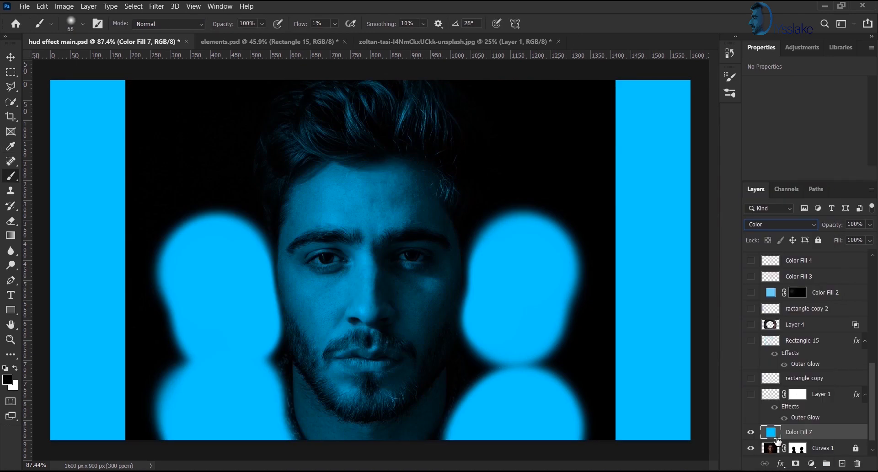
Change the fill layer's color from blue to a light turquoise.
double_click(777, 436)
left_click_drag(698, 259, 710, 277)
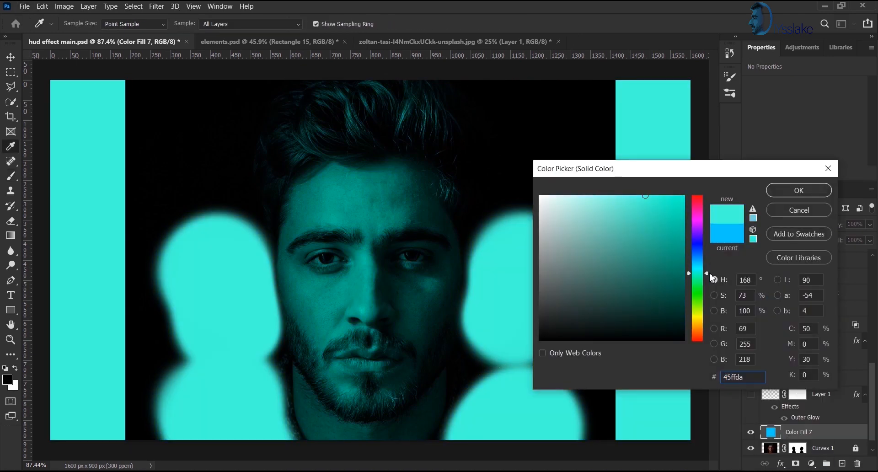
left_click(799, 191)
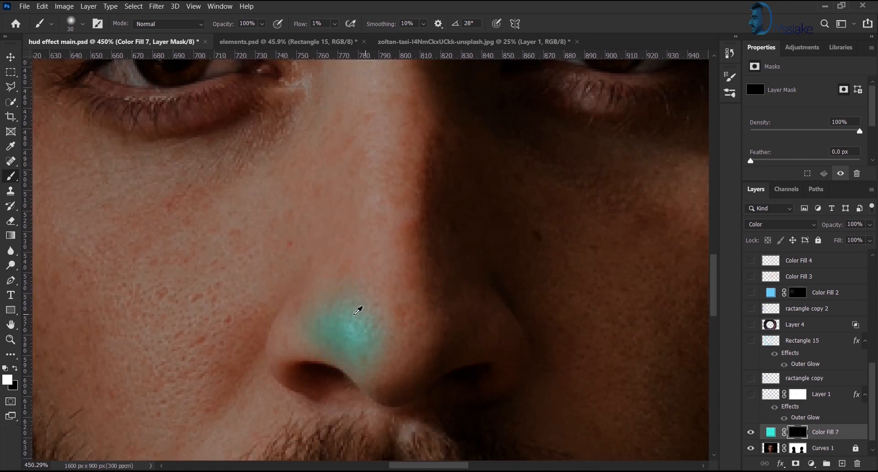
Paint the turquoise tint through a black layer mask onto the nose tip, upper lip and cheek with a soft 1% flow brush.
left_click_drag(354, 314, 378, 176)
left_click_drag(400, 270, 459, 185)
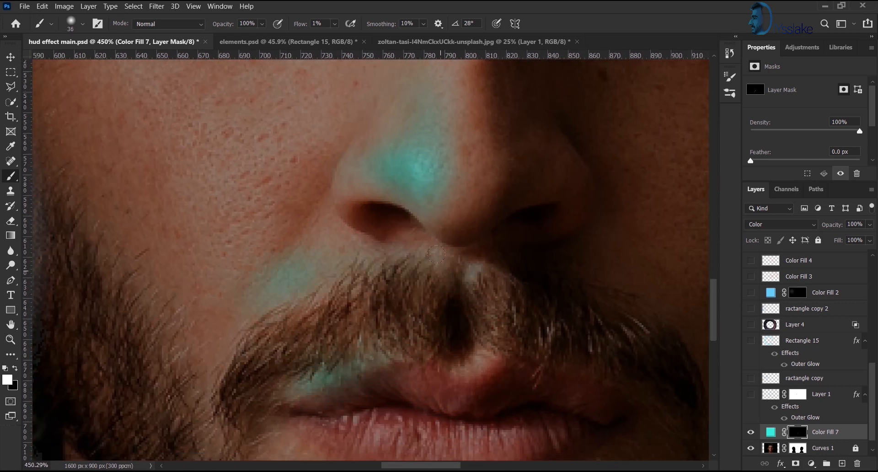
scroll(358, 255, "down", 5)
scroll(358, 254, "up", 1)
left_click_drag(262, 178, 283, 229)
left_click_drag(408, 176, 419, 359)
mouse_move(275, 174)
left_mouse_down()
mouse_move(310, 200)
mouse_move(242, 229)
mouse_move(320, 197)
left_mouse_up()
Paint the turquoise tint onto the lit eye's upper lid and inner corner and along the nose bridge.
scroll(313, 200, "up", 7)
scroll(327, 211, "down", 6)
scroll(461, 258, "up", 2)
left_click_drag(418, 241, 426, 256)
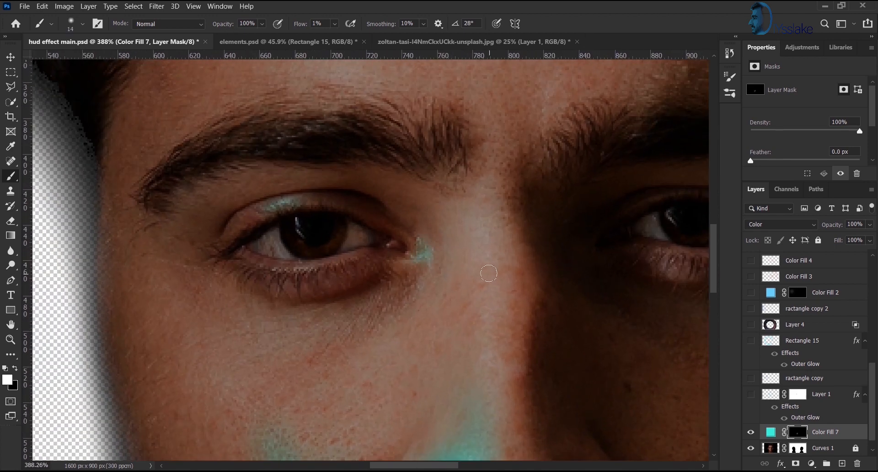
mouse_move(498, 272)
left_mouse_down()
mouse_move(505, 117)
mouse_move(581, 423)
left_mouse_up()
mouse_move(430, 219)
left_mouse_down()
mouse_move(437, 176)
mouse_move(470, 321)
left_mouse_up()
left_click_drag(467, 320, 467, 174)
scroll(310, 166, "down", 5)
scroll(412, 370, "up", 4)
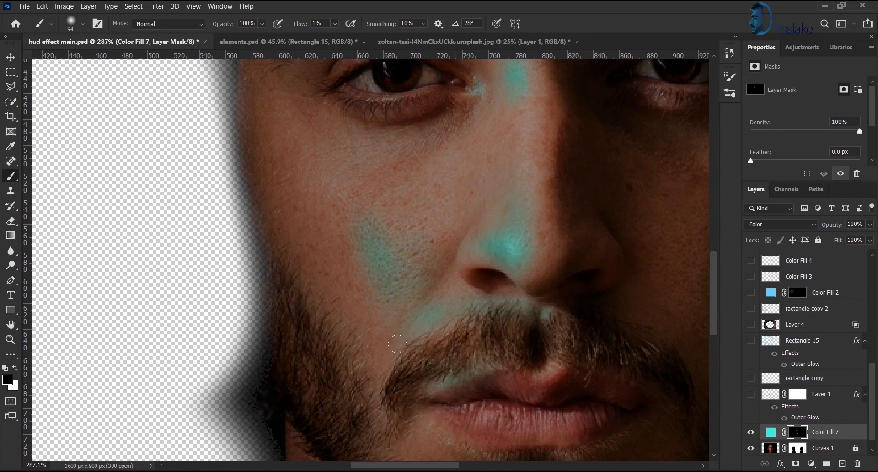
Soften the turquoise tint on the cheek and nose by painting black on the fill layer's mask.
left_click_drag(538, 152, 515, 275)
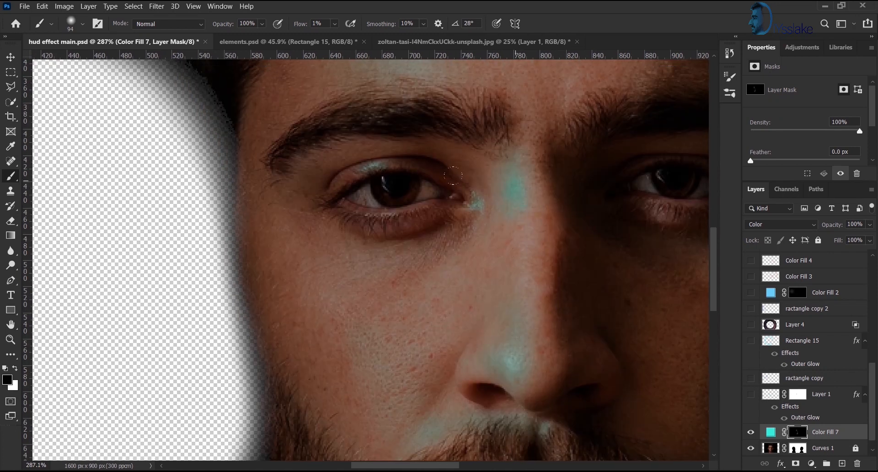
scroll(440, 228, "up", 3)
scroll(439, 247, "down", 8)
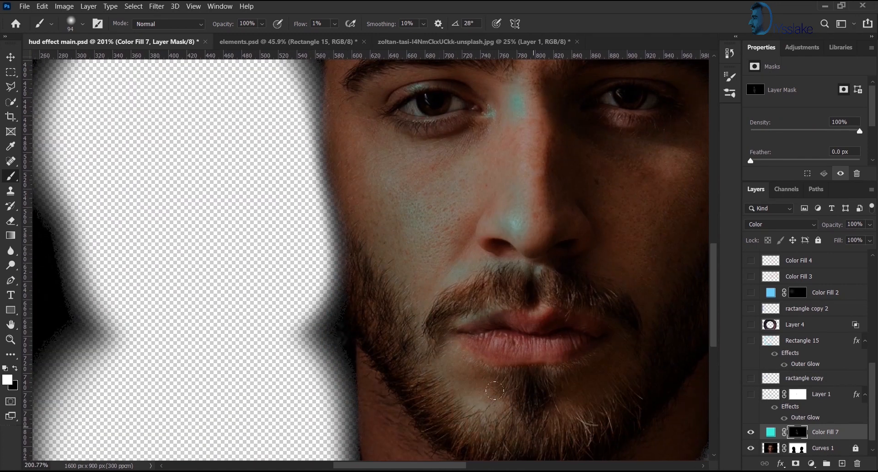
right_click(442, 256, "alt")
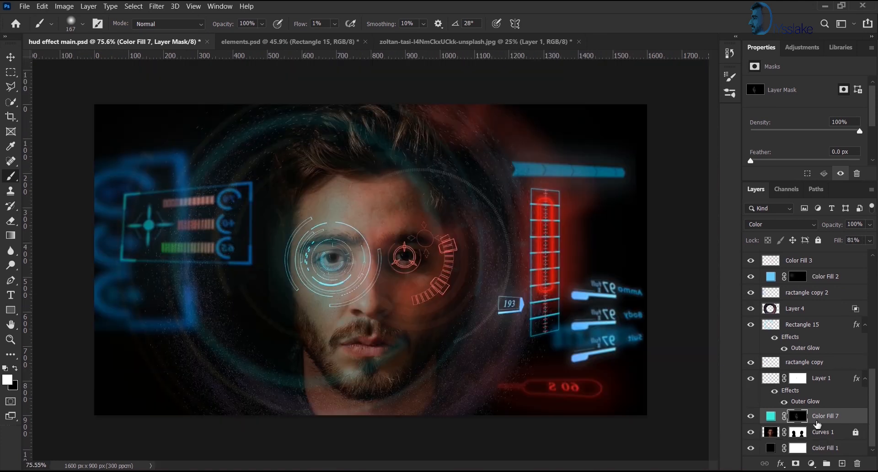
Isolate the portrait, add a red solid color fill above the turquoise one, and delete its layer mask.
left_click(771, 416)
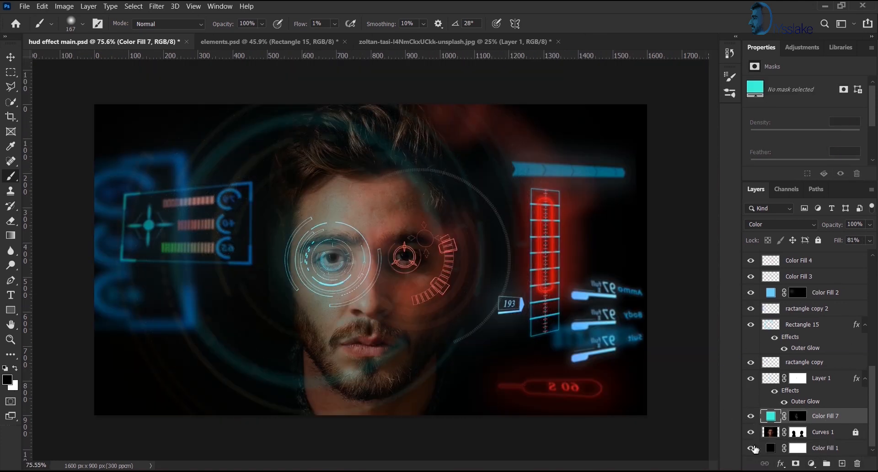
left_click(751, 433, "alt")
left_click(812, 464)
left_click(805, 266)
left_click_drag(797, 417, 858, 463)
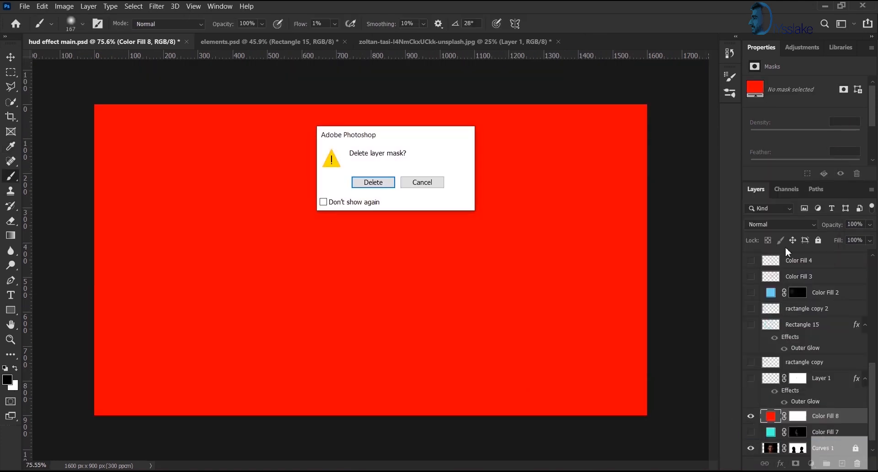
key("Return")
Set the red fill layer's blend mode to Color and choose a slightly softer red.
left_click(781, 224)
left_click(758, 450)
double_click(771, 417)
mouse_move(623, 216)
left_mouse_down()
mouse_move(572, 206)
mouse_move(595, 235)
mouse_move(659, 215)
left_mouse_up()
left_click(799, 190)
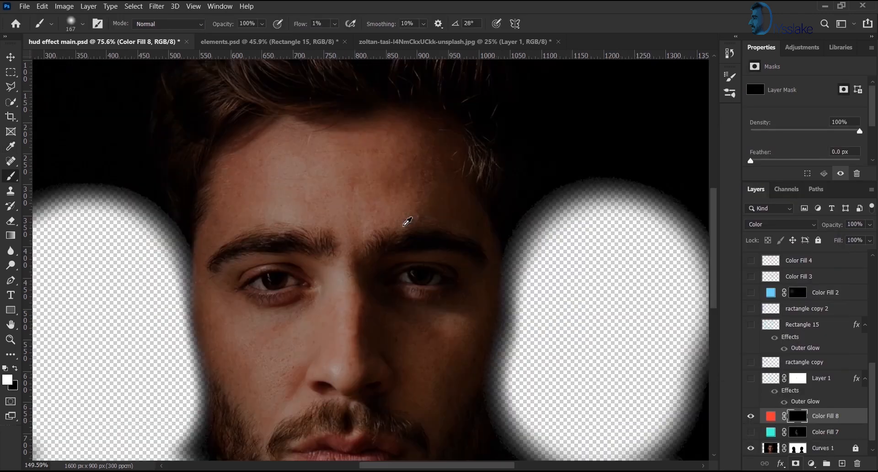
Paint the red tint through a black layer mask onto the skin below the shadowed eye and its cheek.
scroll(408, 222, "up", 4)
mouse_move(457, 300)
left_mouse_down()
mouse_move(432, 302)
mouse_move(426, 189)
mouse_move(380, 295)
mouse_move(389, 295)
left_mouse_up()
scroll(347, 80, "up", 5)
scroll(476, 292, "down", 6)
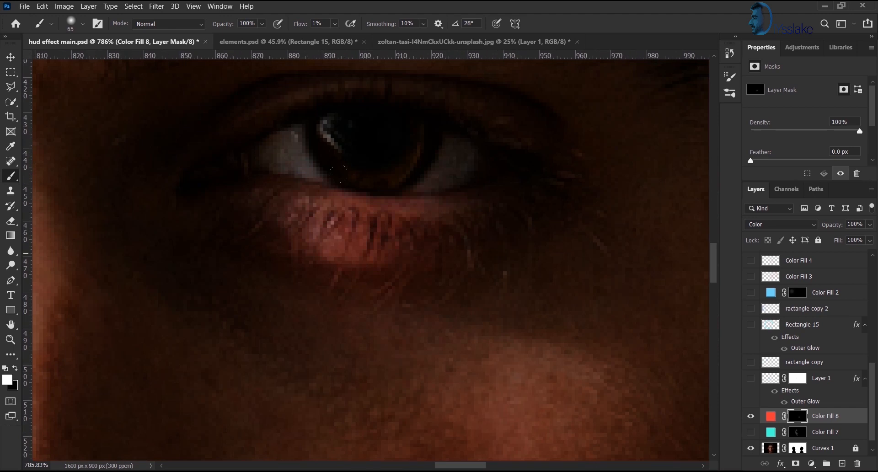
left_click_drag(513, 353, 521, 439)
scroll(493, 350, "down", 3)
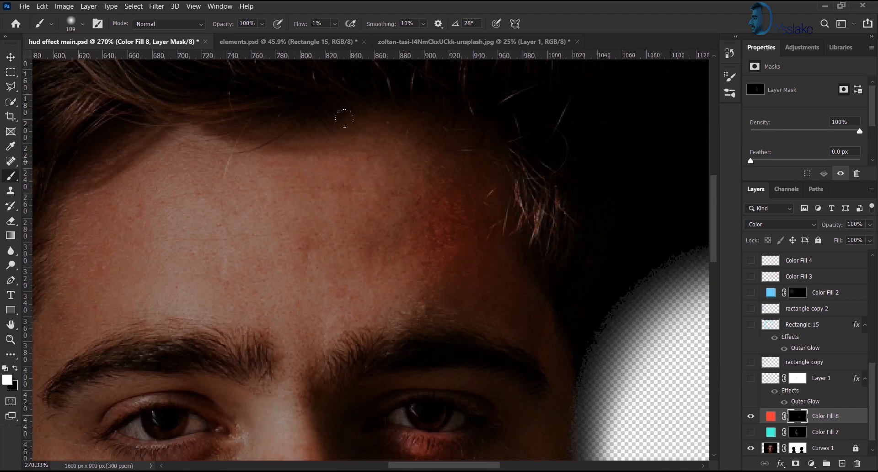
Paint the red tint onto the shadowed side of the forehead.
left_click_drag(494, 350, 453, 74)
left_click_drag(457, 357, 405, 231)
scroll(391, 288, "down", 6)
Lower the red tint layer's fill to 63% and show the hidden HUD layers again.
left_click_drag(841, 241, 824, 242)
left_click_drag(752, 434, 756, 241)
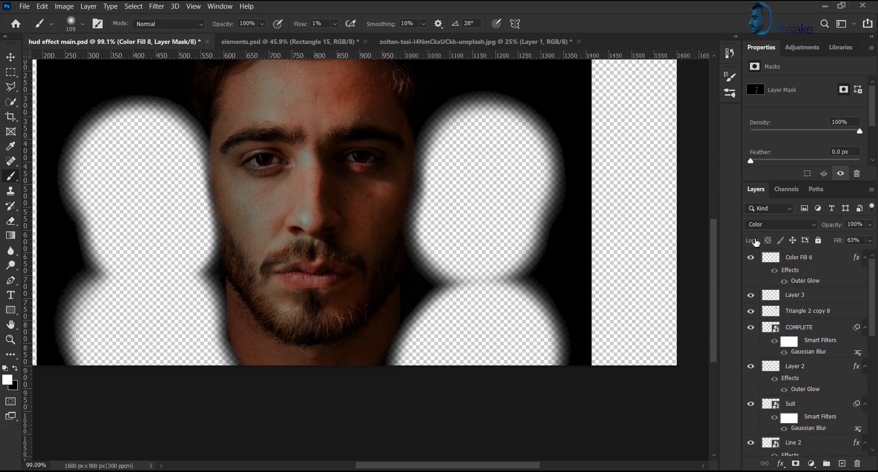
scroll(455, 309, "down", 2)
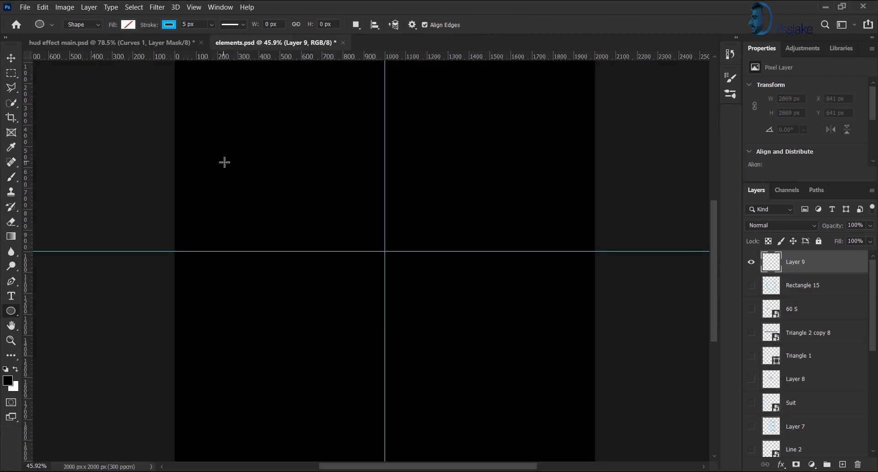
In elements.psd, draw a large unfilled circle centred on the guide crossing and give it a 31.27 px blue stroke.
left_click_drag(224, 163, 495, 414)
left_click_drag(368, 275, 392, 227)
scroll(785, 133, "down", 2)
left_click(786, 134)
left_click(786, 133)
left_click(808, 149)
left_click_drag(807, 159, 811, 160)
left_click(783, 179)
left_click(808, 149)
left_click(836, 99)
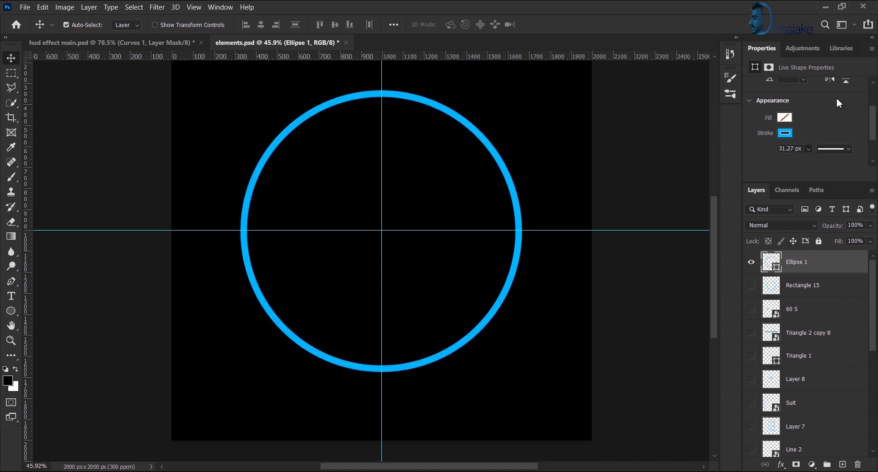
Enlarge a duplicate of the blue circle from its centre to form a concentric outer ring.
key("ctrl+t")
left_click_drag(522, 231, 536, 231)
key("Return")
Convert both rings into one smart object and enlarge it from the centre until it nearly spans the canvas width.
left_click(819, 285)
left_click(820, 266, "ctrl")
key("ctrl+e")
key("ctrl+z")
right_click(815, 286)
left_click(679, 150)
key("ctrl+t")
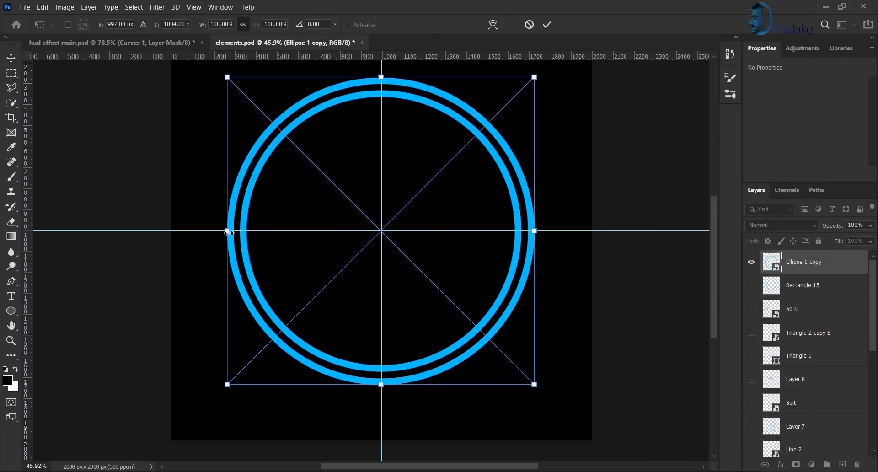
left_click_drag(227, 231, 184, 231)
left_click(548, 25)
Add the text WEIGHT ANALYSIS in light blue 3ce0fe and place it inside the ring above the horizontal guide.
key("t")
left_click(233, 167)
left_click(457, 25)
left_click(697, 266)
left_click(651, 197)
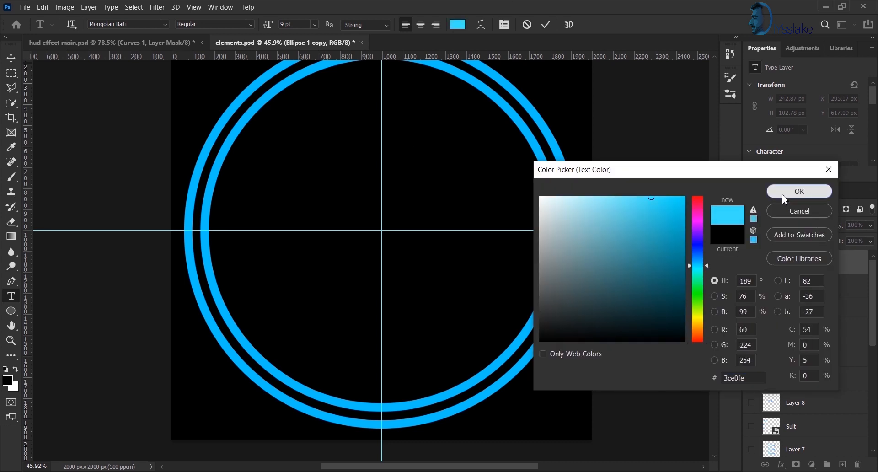
left_click(784, 194)
type("WEIG")
type("IS")
key("ctrl+Return")
key("v")
left_click_drag(286, 165, 273, 193)
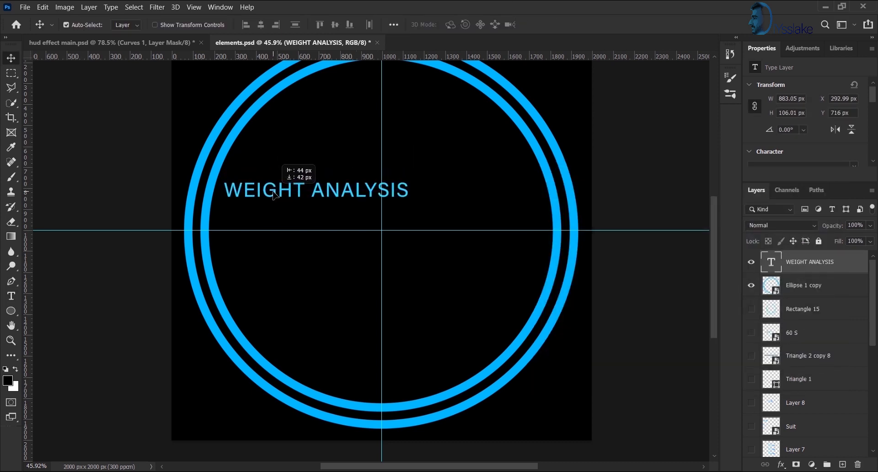
Copy the title below the guide as MAX WEIGHT LIMIT at 6 pt, and copy that line below itself as 900 lbs.
left_click_drag(361, 208, 357, 257)
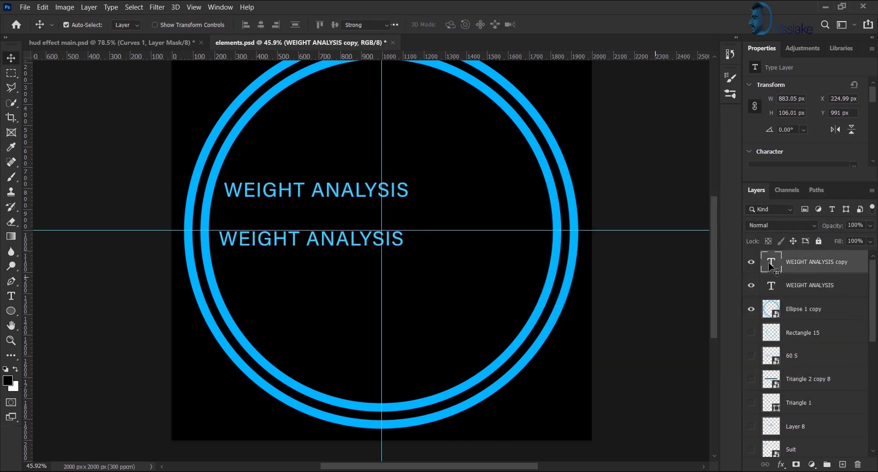
double_click(772, 262)
key("Home")
type("MAX")
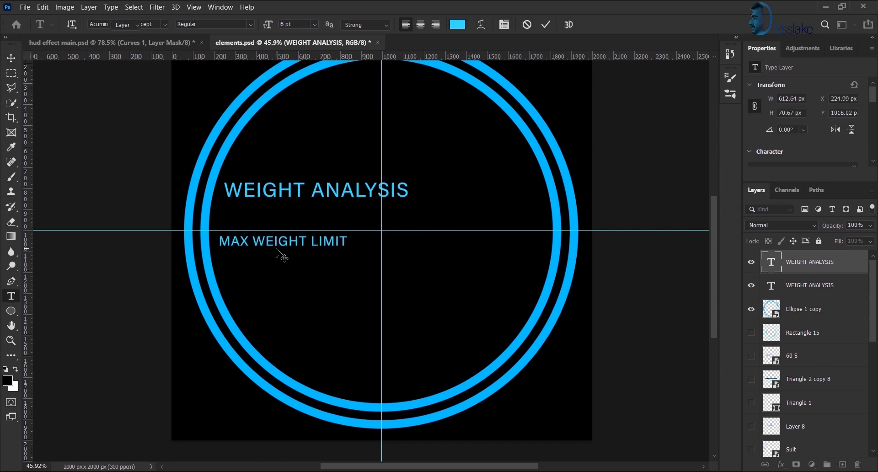
key("ctrl+Return")
left_click_drag(279, 253, 281, 269)
double_click(771, 262)
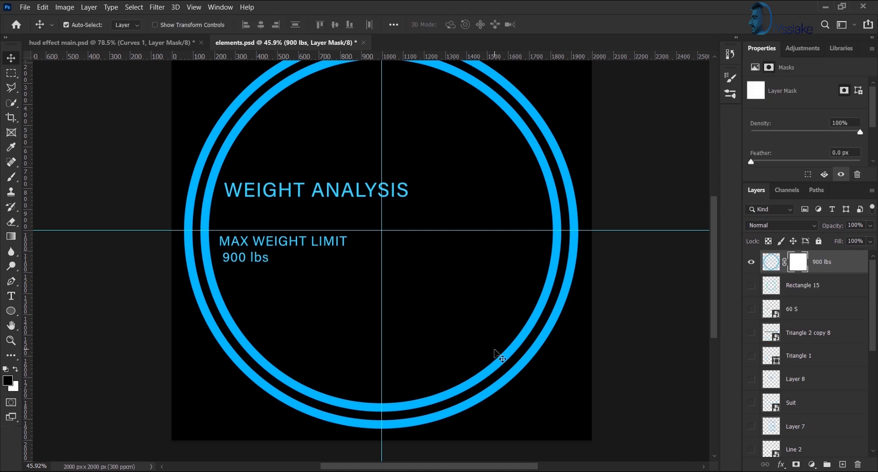
Mask out the upper-right part of the double ring with a large soft black brush.
mouse_move(494, 352)
left_mouse_down()
mouse_move(543, 331)
mouse_move(216, 104)
left_mouse_up()
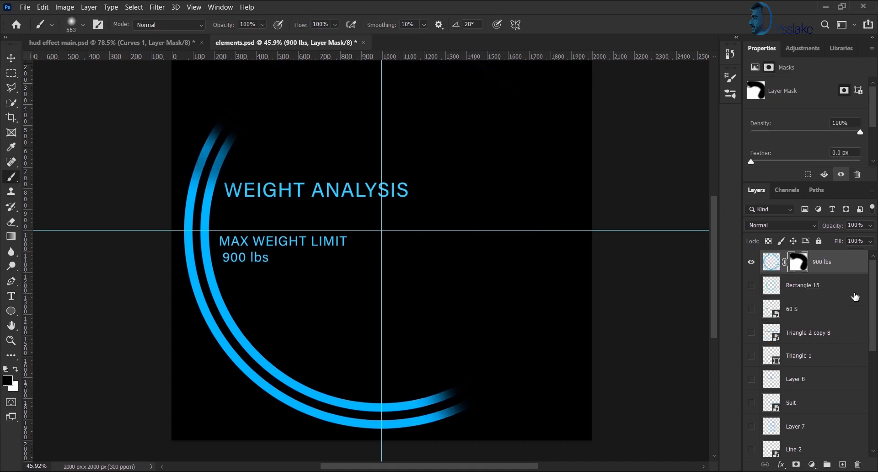
left_click(771, 262)
left_click(781, 464)
left_click(796, 458)
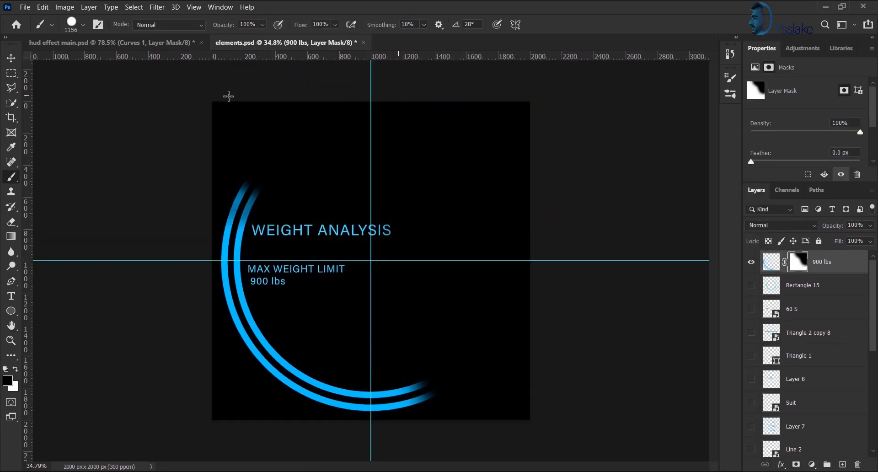
Refine the readout's mask so the upper ring ends and the right end of the title fade out softly.
left_click_drag(261, 174, 276, 43)
left_click_drag(293, 172, 273, 186)
scroll(275, 212, "up", 6)
left_click_drag(239, 141, 192, 122)
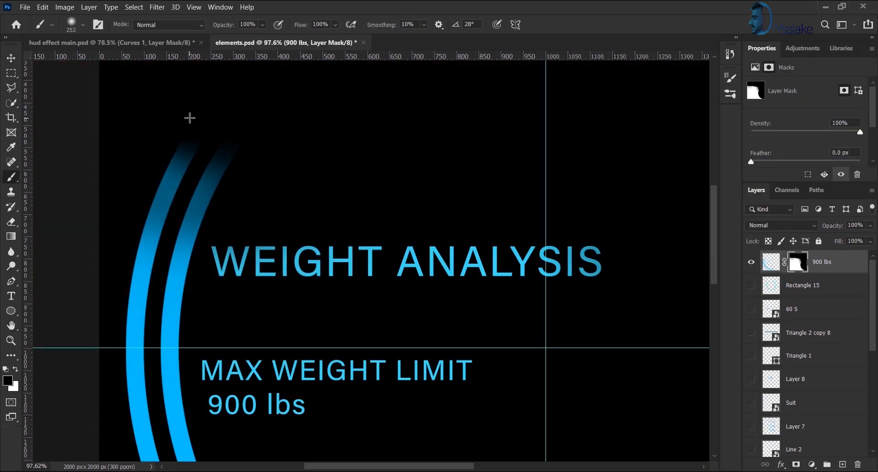
left_click(194, 123)
Convert the weight readout to a smart object and add a blue Outer Glow with 46% opacity, 17% spread and 191 px size.
scroll(270, 210, "down", 6)
right_click(837, 262)
left_click(743, 149)
left_click(781, 464)
left_click(801, 450)
left_click_drag(435, 192, 554, 124)
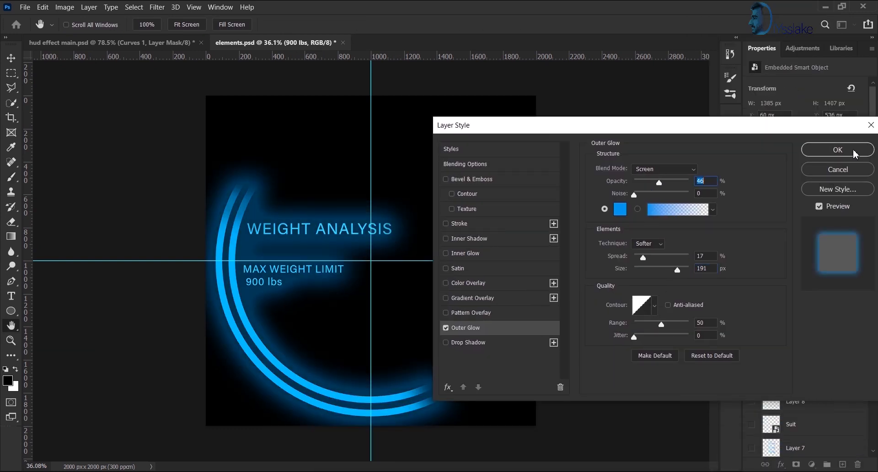
left_click(831, 150)
Try a 55% layer opacity and a reduced fill opacity on the weight readout.
double_click(791, 281)
left_click(673, 180)
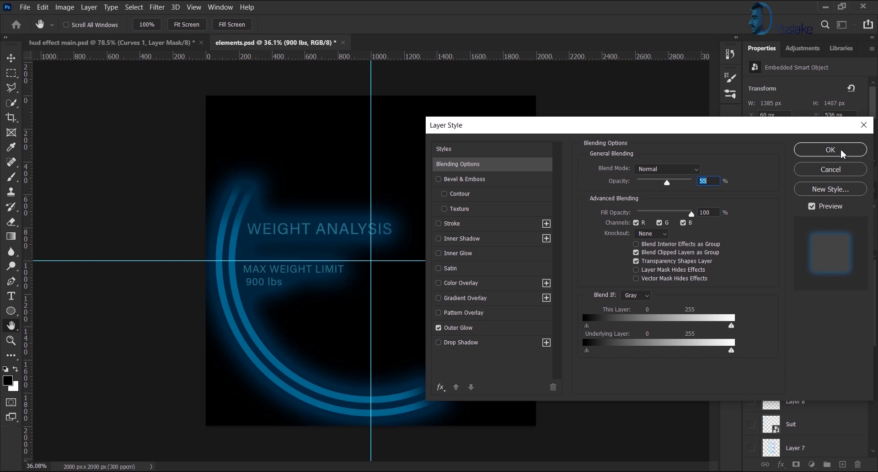
left_click(841, 149)
key("ctrl+z")
double_click(790, 280)
left_click_drag(669, 217, 637, 218)
left_click(822, 169)
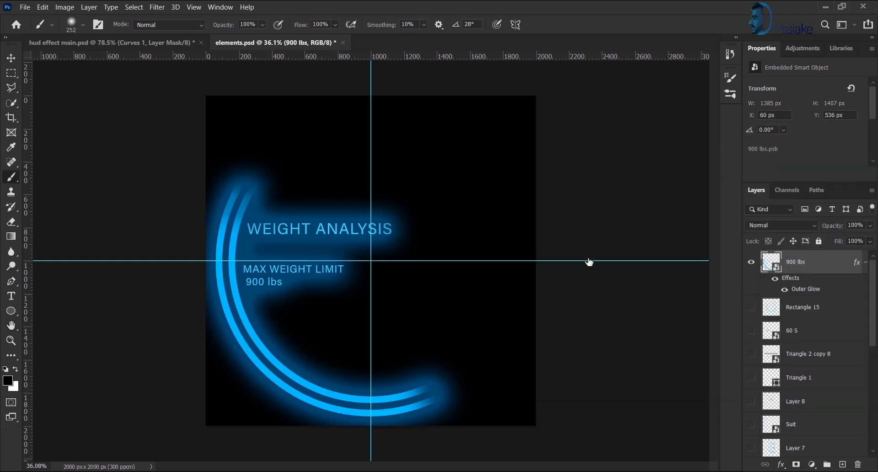
Lower the opacity of the weight readout's Outer Glow.
left_click_drag(647, 185, 638, 183)
left_click(829, 150)
Convert the glowing weight readout to a smart object and bring it into hud effect main.psd.
right_click(803, 256)
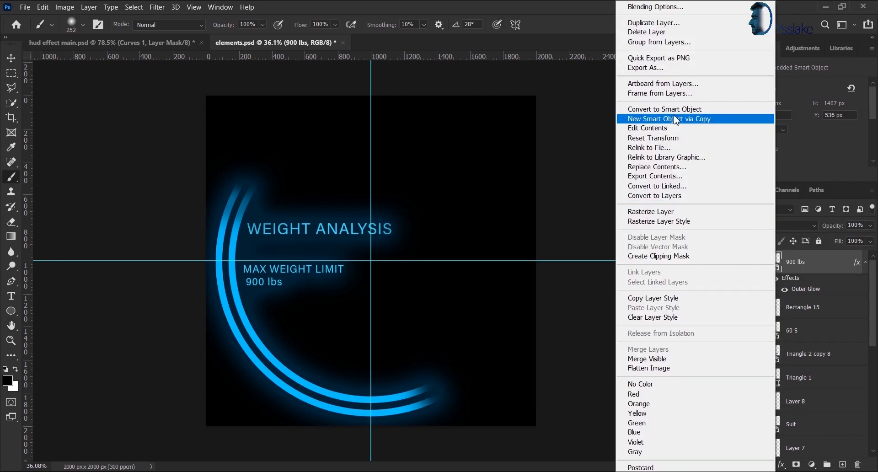
left_click(676, 110)
left_click_drag(803, 269, 202, 328)
Mirror the weight readout horizontally, then scale and rotate it beside the face so its arc wraps the dial panel.
key("ctrl+t")
left_click_drag(258, 323, 229, 340)
right_click(200, 322)
left_click_drag(294, 339, 381, 339)
left_click_drag(225, 337, 201, 300)
left_click_drag(366, 134, 297, 130)
key("ctrl+z")
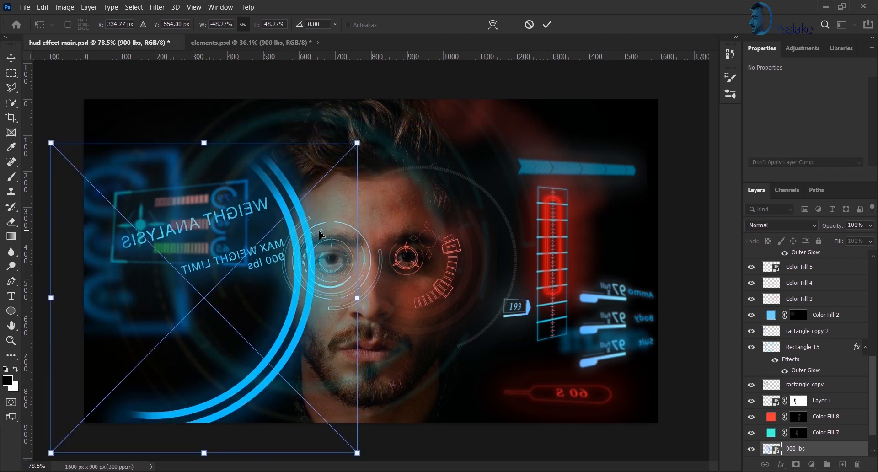
left_click_drag(51, 453, 53, 419)
left_click_drag(50, 143, 44, 173)
key("Return")
Move the weight readout toward the image's lower-left corner, with its arc partly outside the canvas.
left_click_drag(285, 309, 238, 340)
left_click(220, 344)
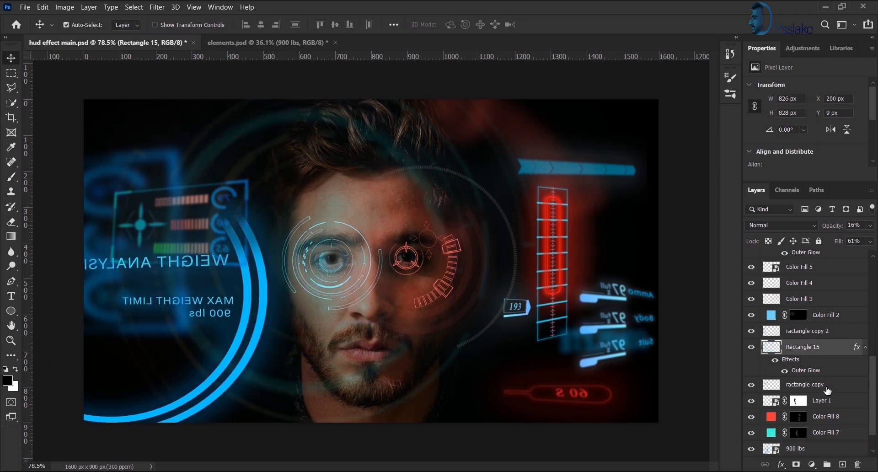
left_click_drag(224, 392, 228, 387)
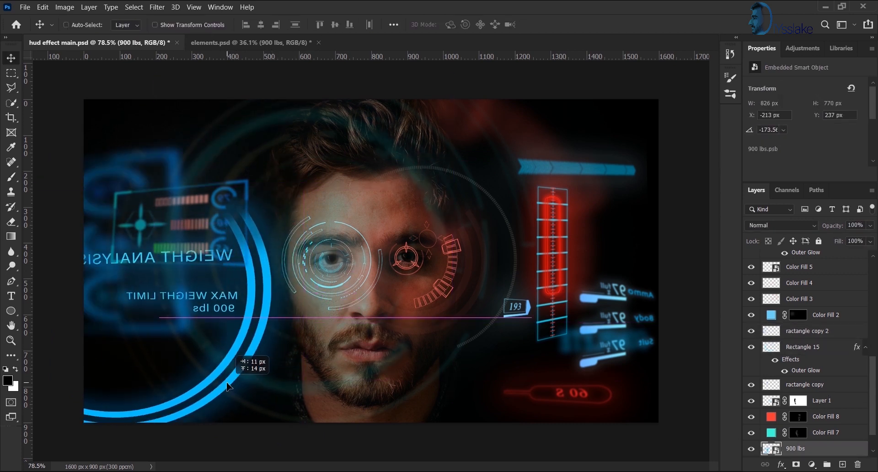
Apply a Gaussian Blur with a 2.9 px radius to the weight readout.
left_click(164, 9)
left_click(321, 185)
left_click_drag(474, 312, 461, 312)
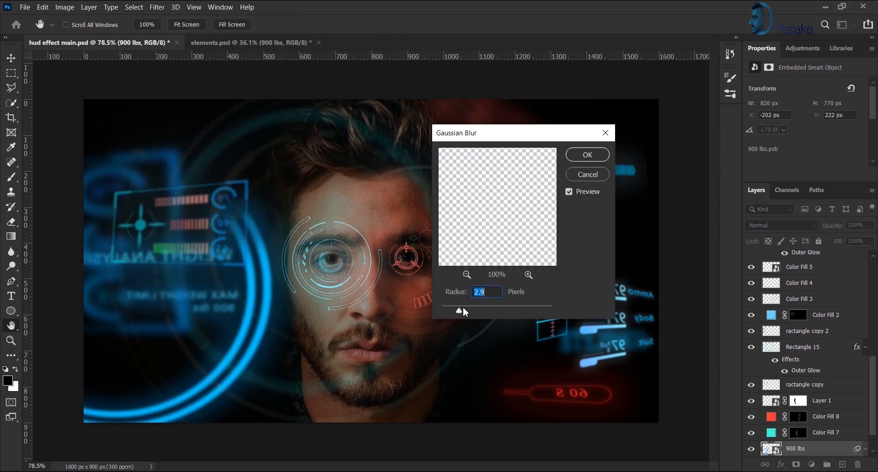
left_click(570, 160)
Resize and slightly rotate the blurred weight readout to refine its fit in the lower-left corner.
key("ctrl+t")
scroll(128, 386, "down", 1)
left_click_drag(40, 430, 63, 424)
mouse_move(34, 201)
left_mouse_down()
mouse_move(41, 206)
mouse_move(19, 203)
left_mouse_up()
left_click(548, 25)
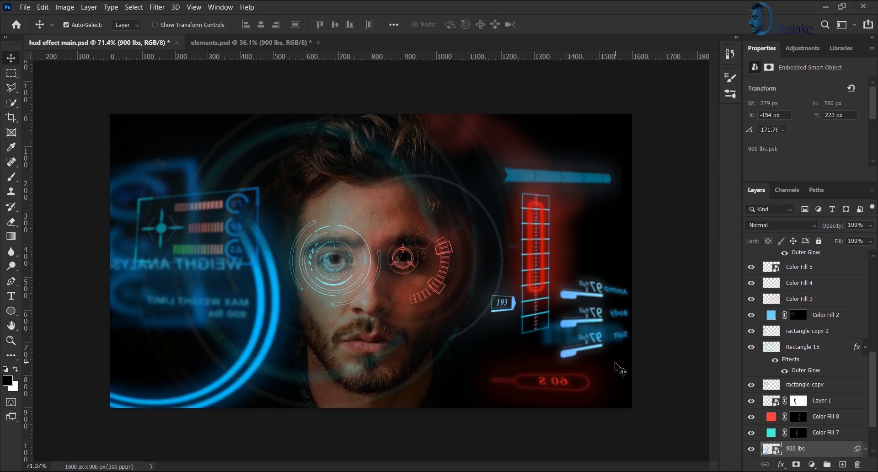
Add a green "SYSTEM ANALYSIS" text line in elements.psd and enlarge it.
key("ctrl+Tab")
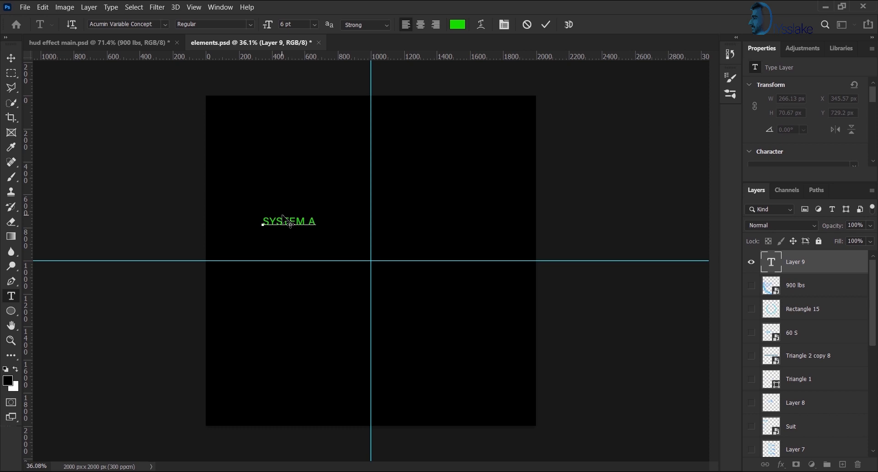
type("NALYSIS")
key("ctrl+a")
left_click_drag(267, 25, 270, 25)
left_click(546, 24)
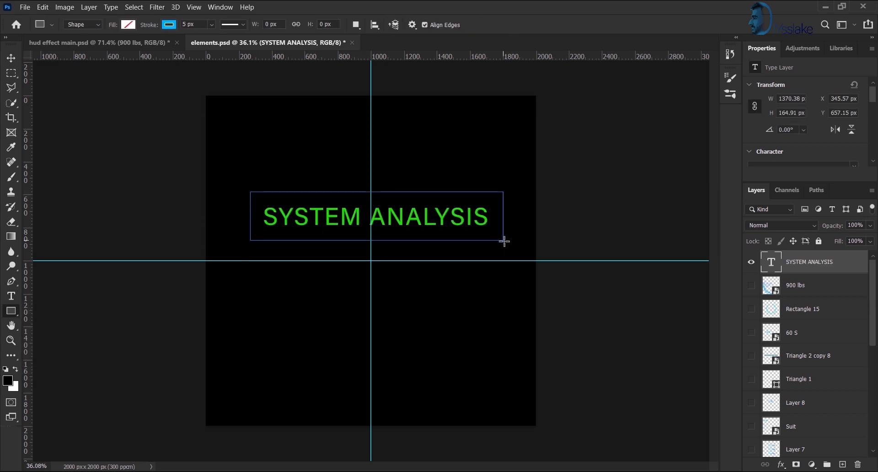
Draw an unfilled rectangle around the SYSTEM ANALYSIS text with a 5 px turquoise stroke.
left_click_drag(505, 241, 504, 240)
left_click(169, 25)
left_click(121, 85)
left_click(278, 212)
Add a smaller rectangle at each end of the frame, merge the frame shapes and convert them to a smart object.
scroll(275, 215, "up", 4)
left_click_drag(182, 185, 261, 251)
left_click_drag(664, 233, 276, 228)
left_click_drag(345, 179, 410, 245)
left_click(818, 311, "shift")
key("ctrl+e")
right_click(816, 267)
left_click(704, 149)
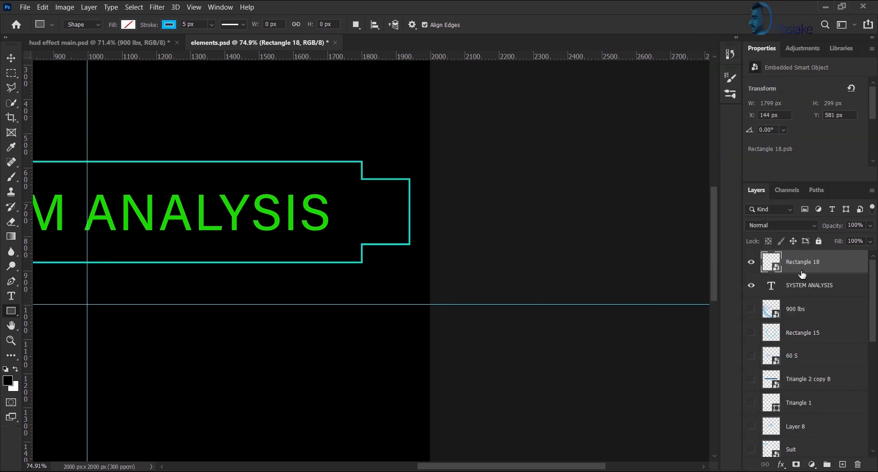
Mask the SYSTEM ANALYSIS frame and brush its left and right end pieces so they fade out softly.
left_click(796, 464)
key("b")
left_click(414, 209)
left_click_drag(137, 215, 671, 232)
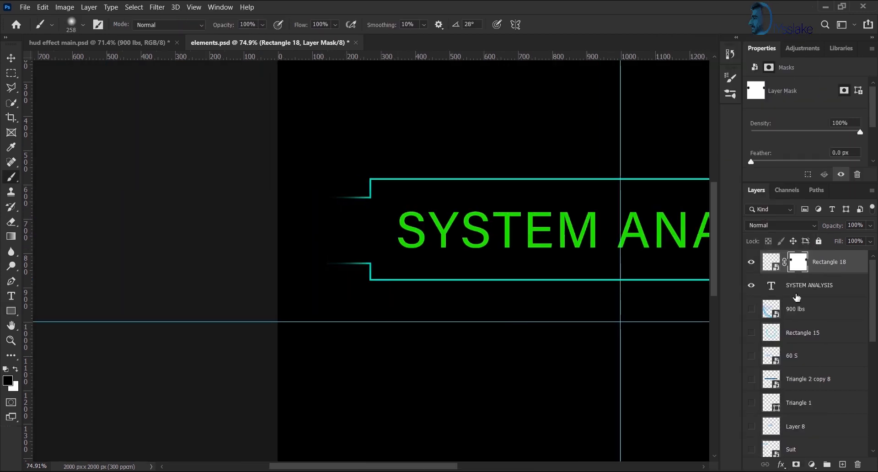
Convert the masked frame to a smart object and add a turquoise Outer Glow.
right_click(833, 263)
left_click(722, 149)
left_click(781, 464)
left_click(798, 447)
left_click_drag(382, 294, 127, 259)
left_click_drag(670, 271, 658, 271)
left_click(612, 210)
left_click_drag(708, 260, 708, 271)
left_click(799, 191)
left_click(831, 150)
Add a green Outer Glow to the SYSTEM ANALYSIS text.
left_click(805, 308)
left_click(781, 464)
left_click(798, 447)
left_click(613, 210)
left_click(404, 196)
left_click(799, 191)
left_click(830, 150)
Combine the SYSTEM ANALYSIS text and its frame into one smart object and bring it into hud effect main.psd.
left_click(820, 263, "shift")
right_click(820, 274)
right_click(820, 264)
left_click(714, 149)
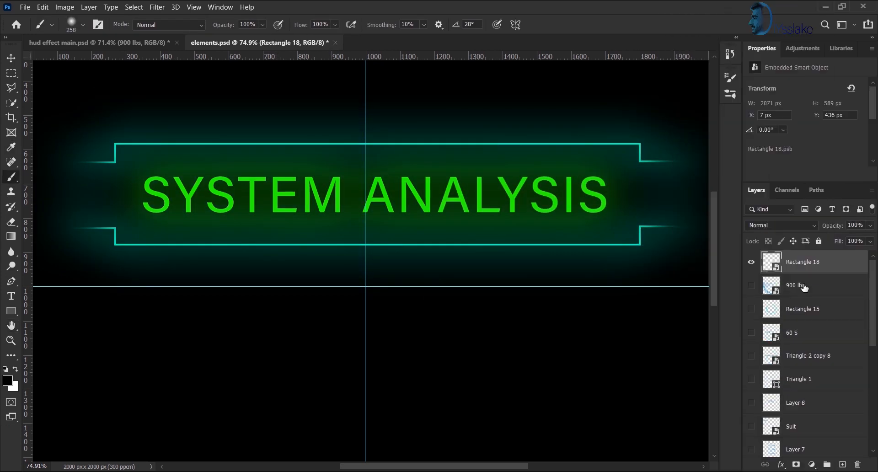
left_click_drag(804, 265, 396, 301)
Mirror, shrink and slightly rotate the SYSTEM ANALYSIS panel, placing it just below the blue arrow bar.
key("ctrl+t")
left_click_drag(50, 300, 589, 181)
left_click_drag(499, 178, 551, 199)
left_click(548, 25)
key("ctrl+t")
left_click_drag(642, 172, 628, 179)
left_click_drag(643, 221, 631, 216)
left_click_drag(467, 223, 470, 224)
left_click(548, 25)
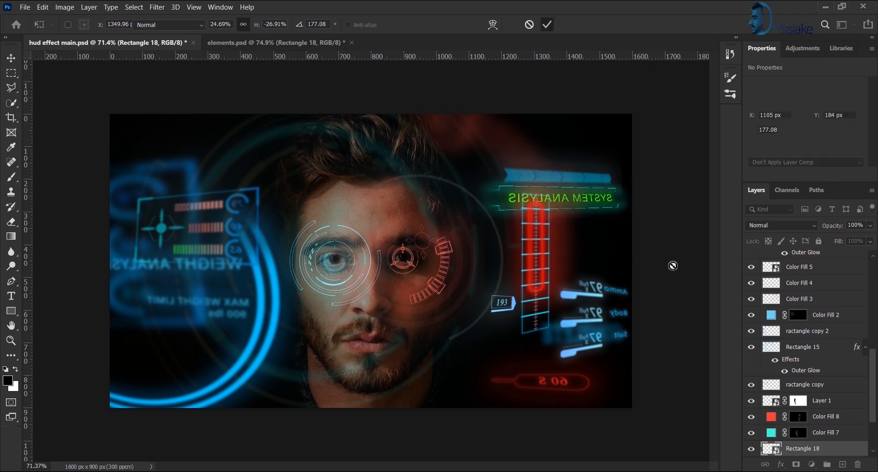
Apply a slight Gaussian Blur to the SYSTEM ANALYSIS panel.
left_click(157, 8)
mouse_move(212, 143)
left_click(320, 184)
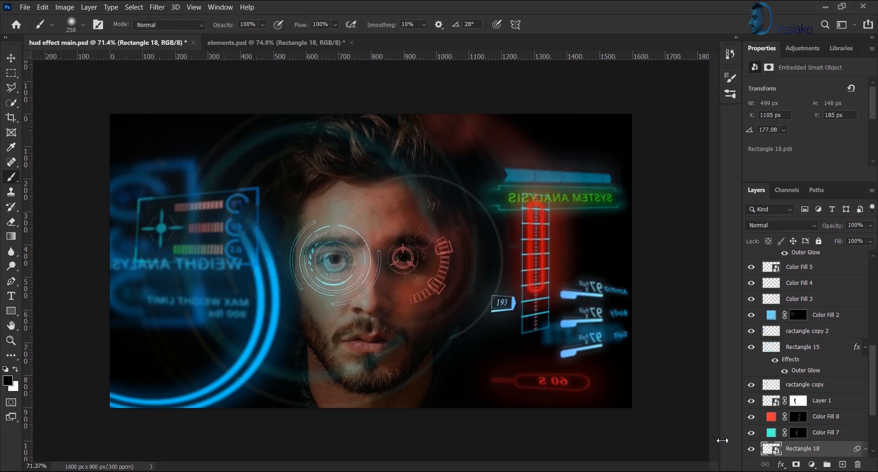
Stamp the whole composite into a smart object above all layers and open the Camera Raw Filter on it.
scroll(799, 320, "up", 5)
left_click(798, 263)
key("ctrl+shift+a")
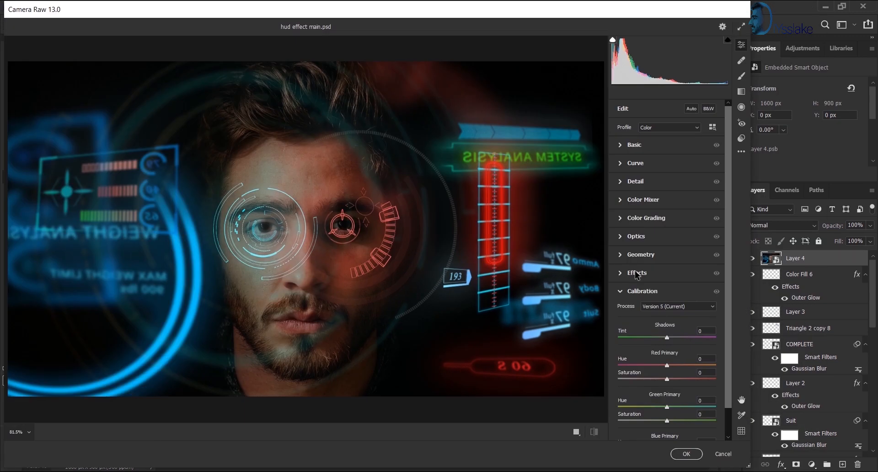
Set the basic corrections to Tint -49, Contrast +16, Highlights +3, Whites -1 and Vibrance +10.
left_click(622, 146)
left_click_drag(666, 198, 644, 200)
left_click_drag(675, 230, 668, 289)
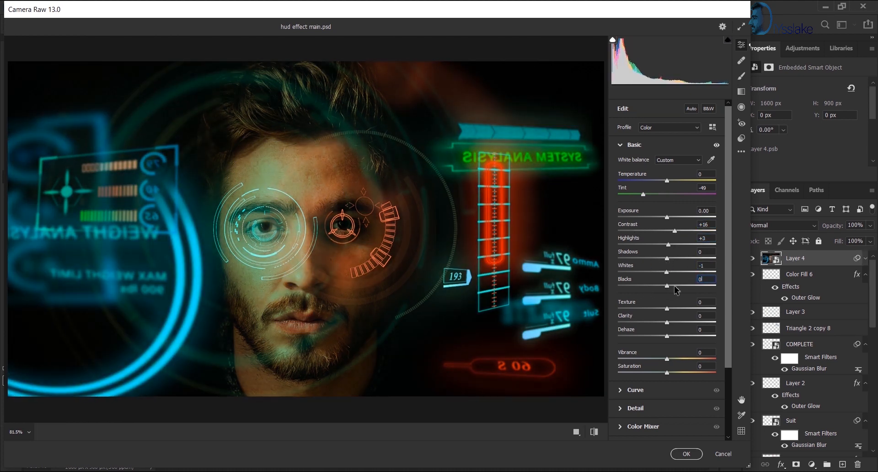
scroll(667, 281, "down", 3)
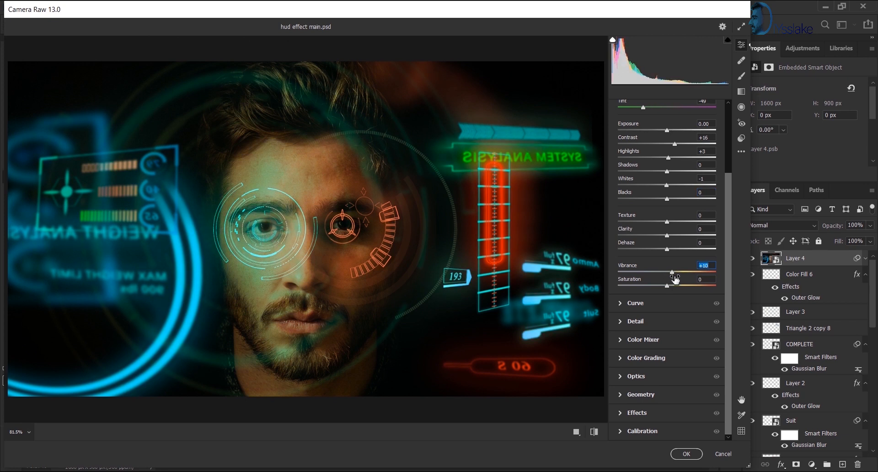
Adjust the Detail settings and set the mixer hues to Reds -19, Oranges +14, Yellows +20, Greens -35, Aquas -71 and Blues +2.
left_click(621, 304)
scroll(623, 318, "down", 1)
left_click(631, 322)
left_click_drag(711, 203, 637, 204)
left_click(643, 277)
left_click_drag(667, 251, 681, 322)
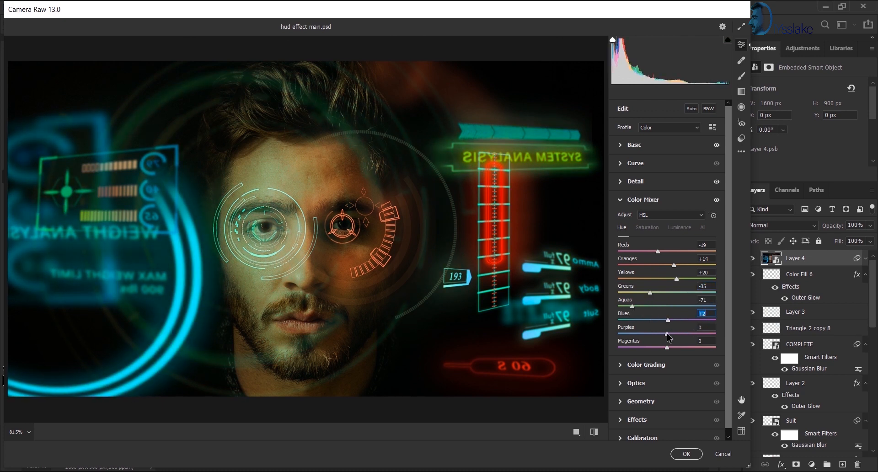
Set the Optics vignette to -52 to darken the image edges.
scroll(669, 337, "down", 1)
left_click(646, 359)
left_click(636, 373)
left_click_drag(667, 276, 638, 283)
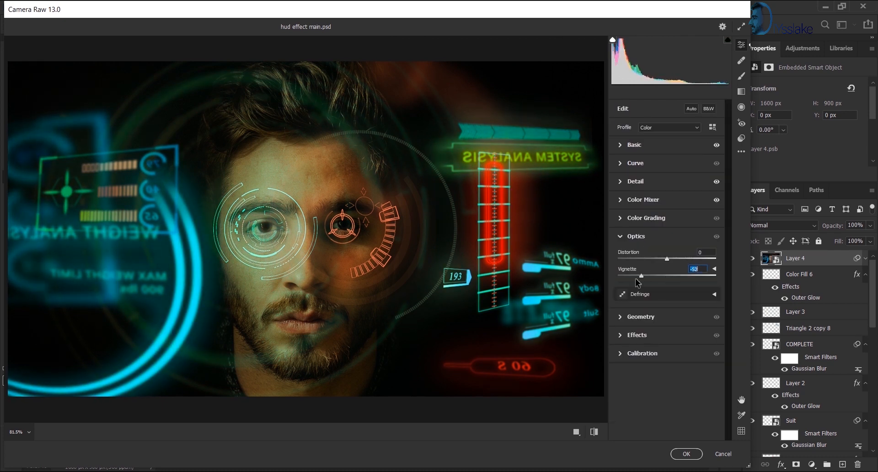
Set the calibration's shadow tint to +36, lower the Red Primary hue and apply the Camera Raw corrections.
left_click(621, 318)
left_click(621, 330)
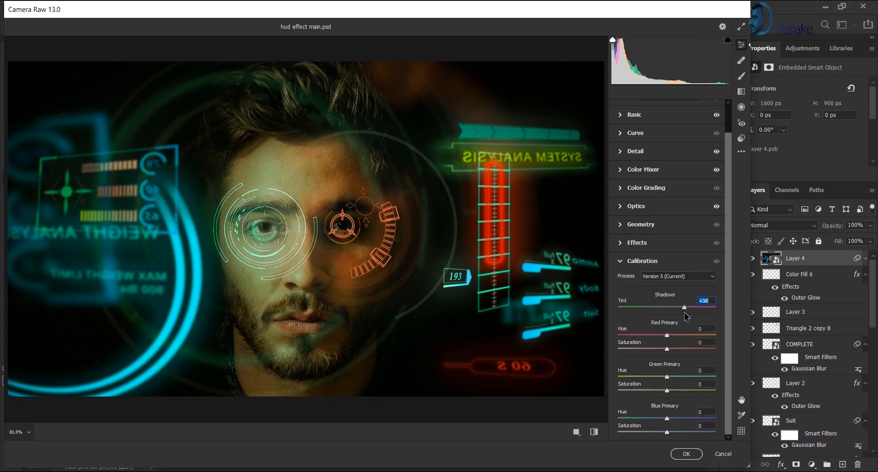
left_click_drag(667, 335, 655, 335)
left_click(686, 454)
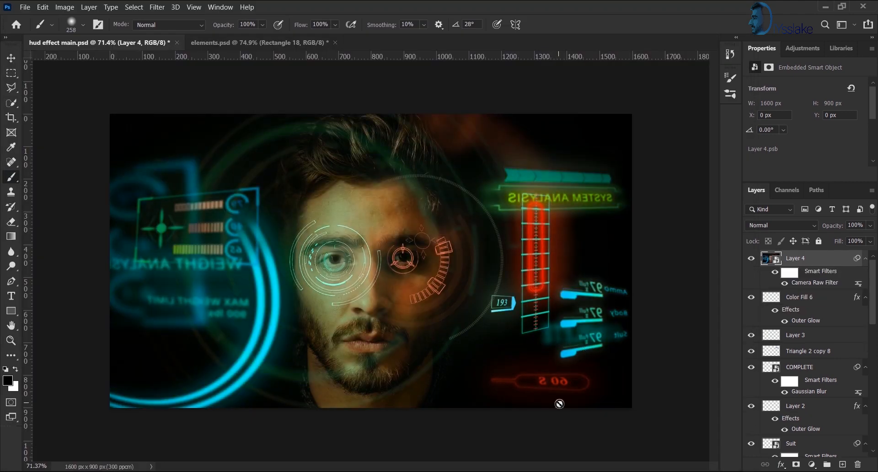